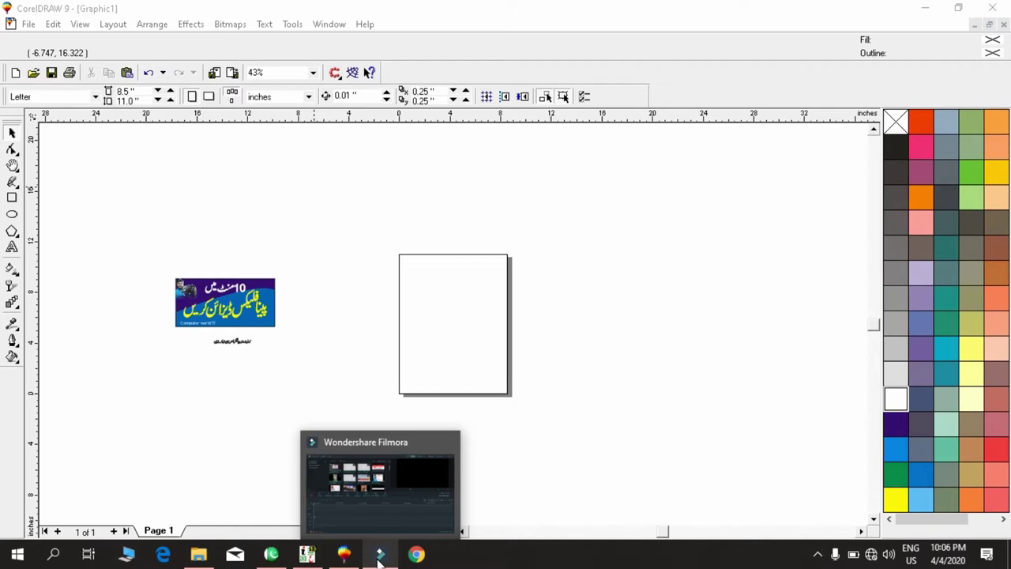
Close the Graphic1 drawing and decline to save its changes.
click(524, 229)
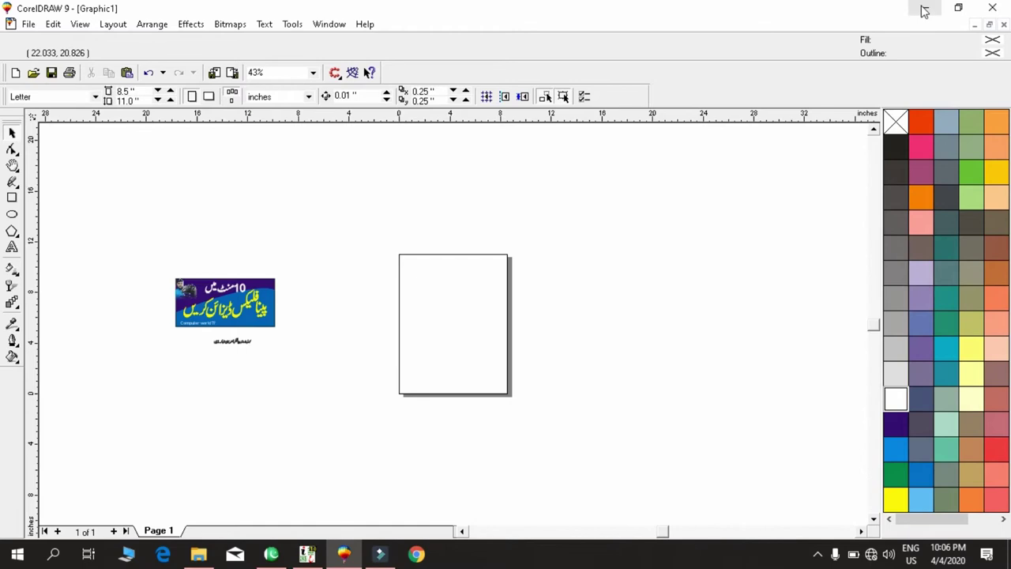
click(829, 152)
click(776, 189)
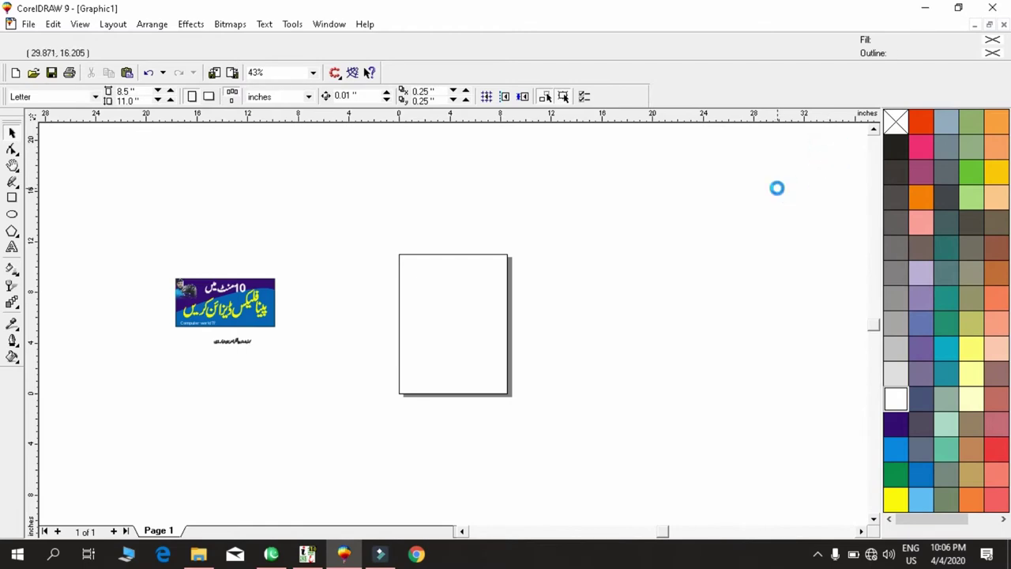
key(alt+F4)
key(n)
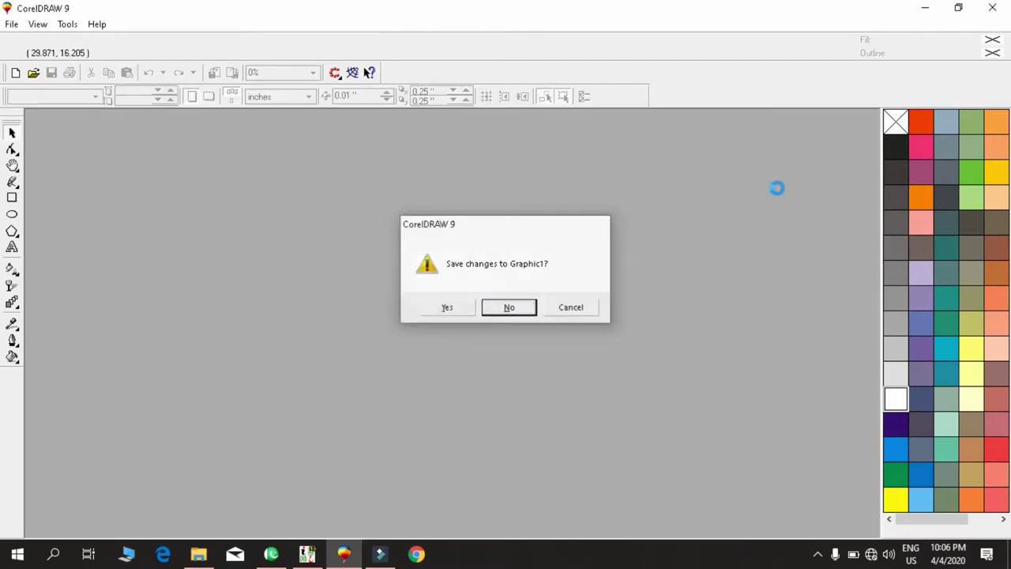
Quit CorelDRAW and relaunch it from the taskbar to reach the Welcome screen.
click(992, 7)
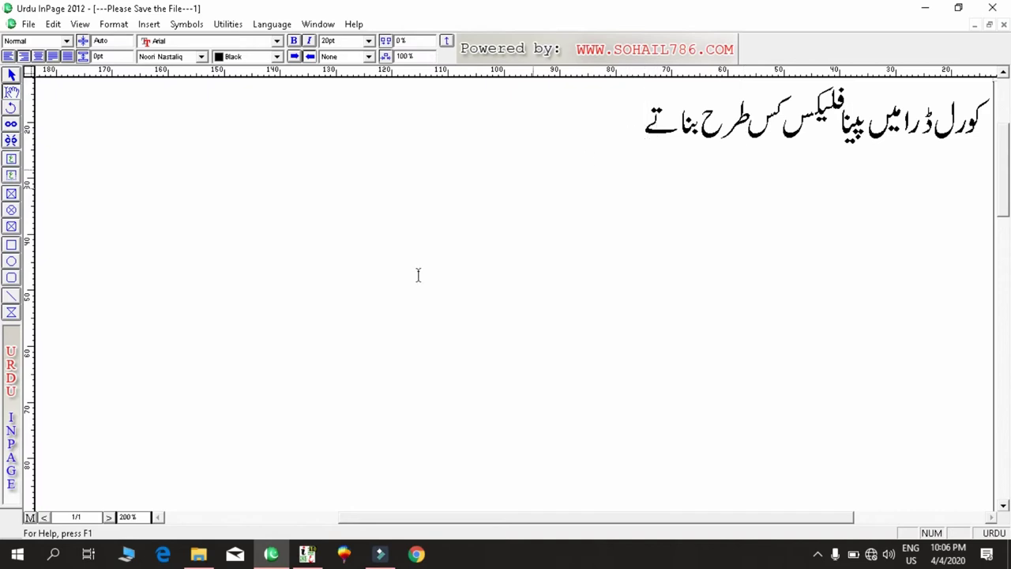
click(343, 554)
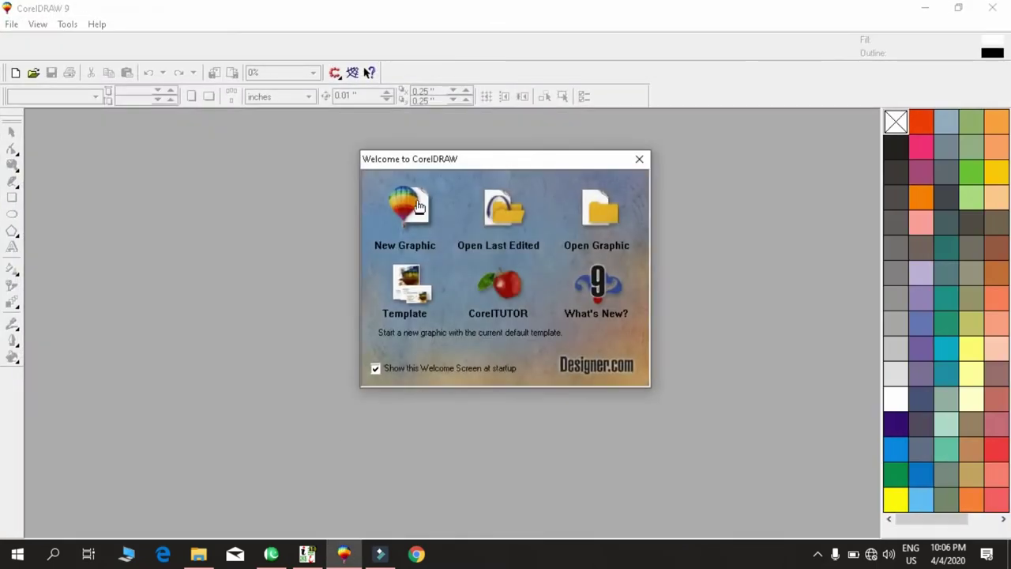
Start a new graphic and draw an 8.501 × 3.237-inch rectangle across the page's left edge.
click(406, 207)
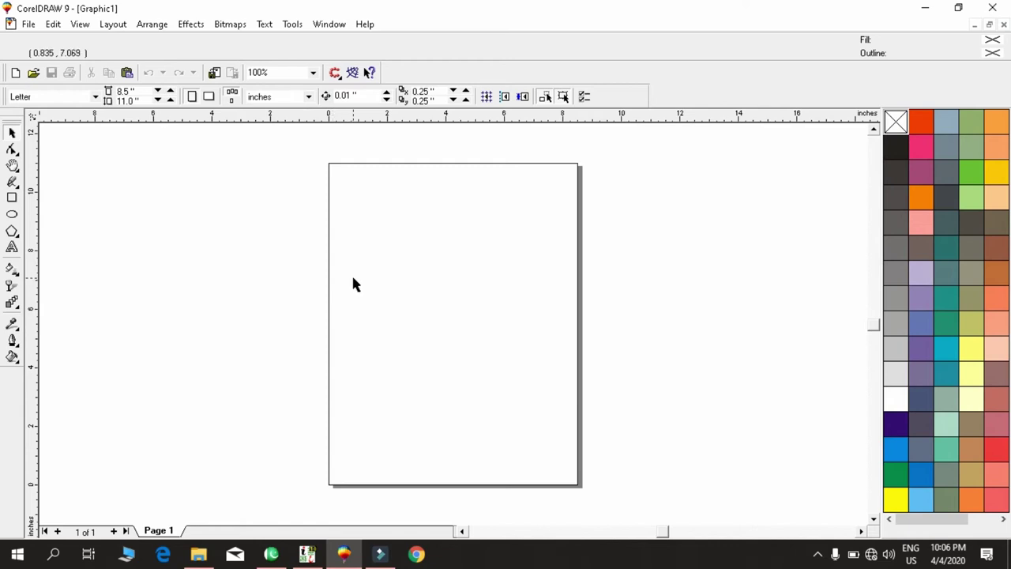
key(F6)
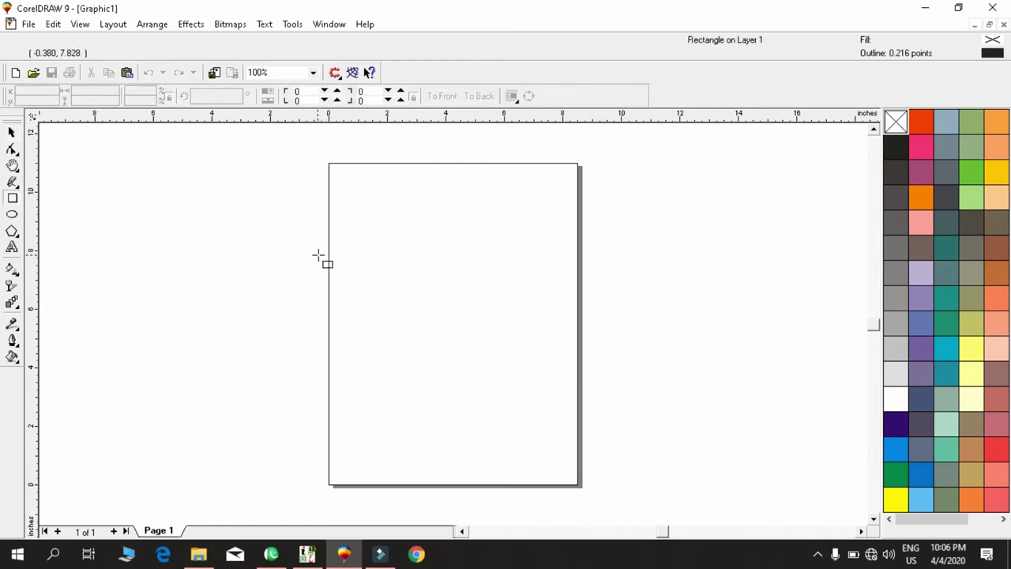
mouse_move(265, 246)
mouse_down()
mouse_move(289, 316)
mouse_move(398, 313)
mouse_move(503, 336)
mouse_up()
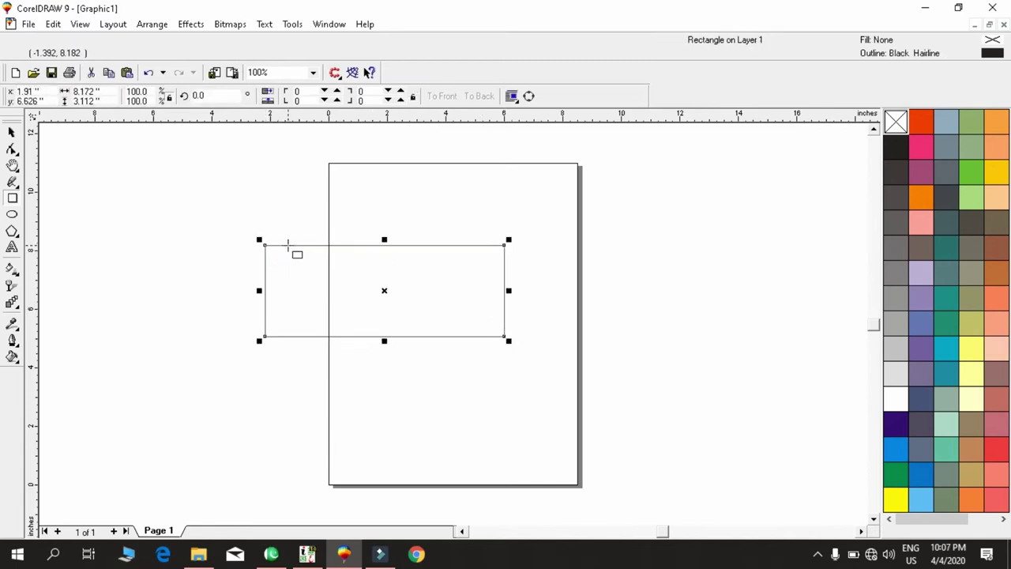
click(11, 201)
drag(265, 246, 243, 224)
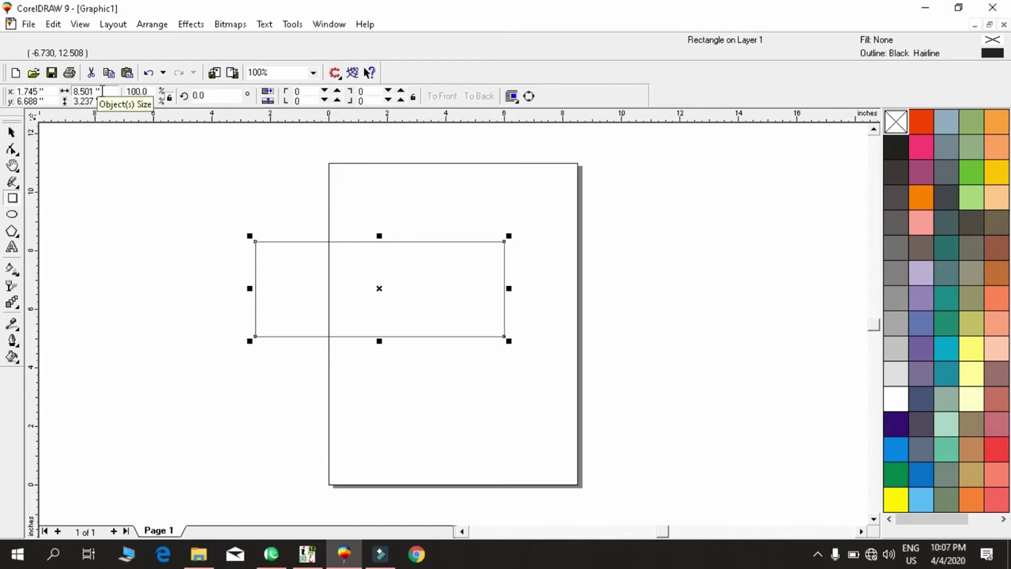
Resize the rectangle to 10 × 4 inches and centre it on the page.
double_click(102, 92)
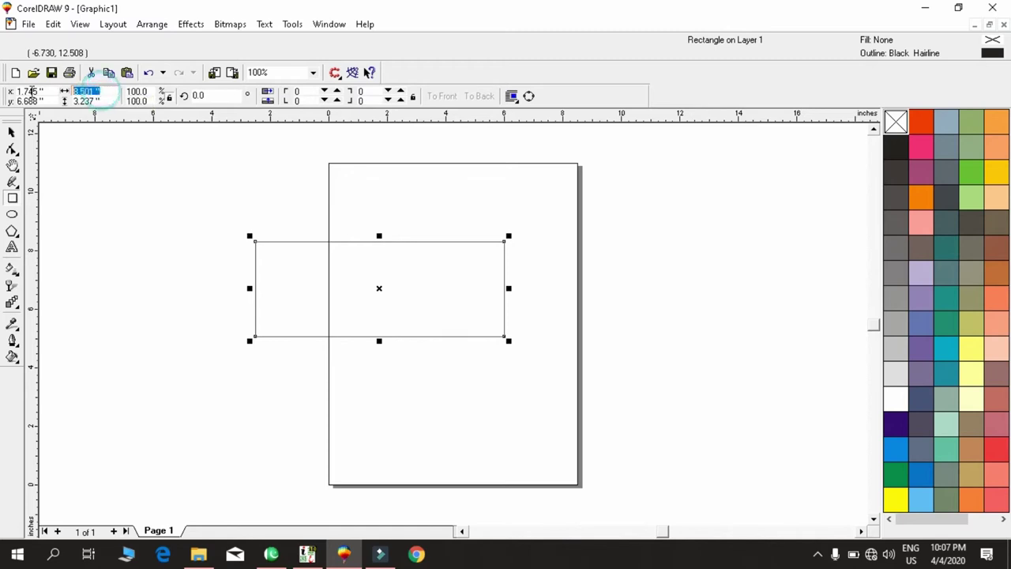
text(10)
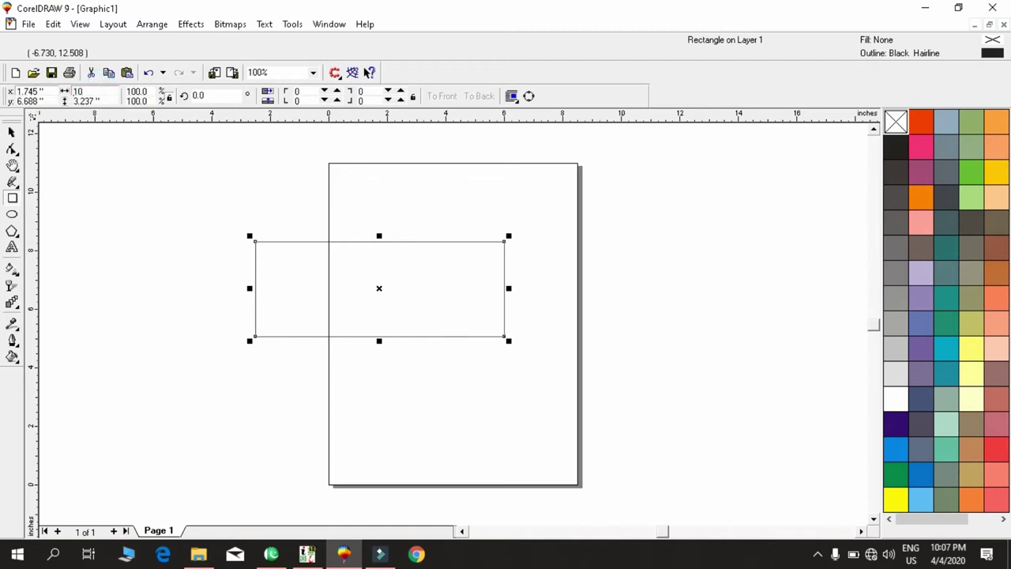
key(Tab)
text(4)
key(Return)
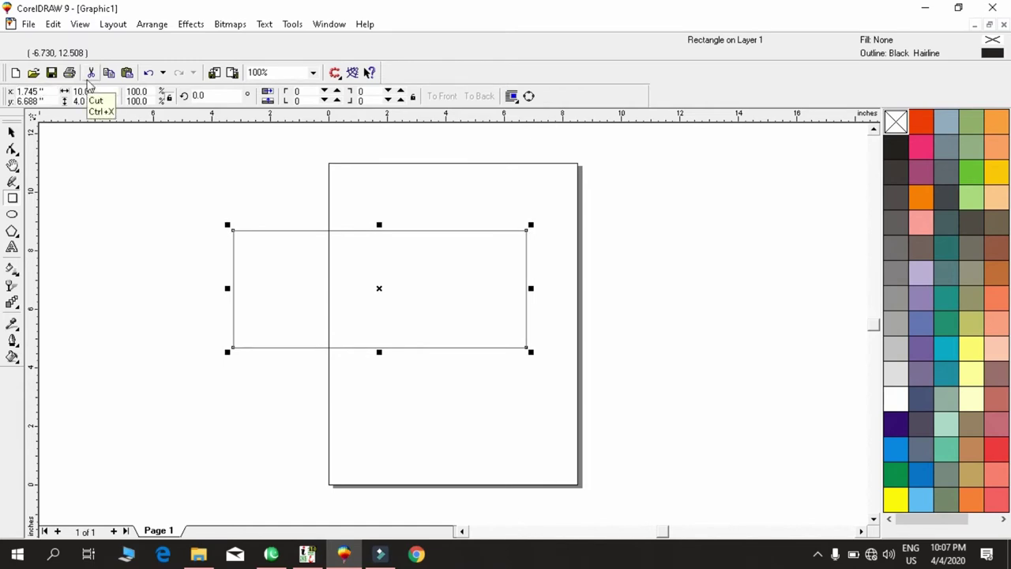
key(p)
key(space)
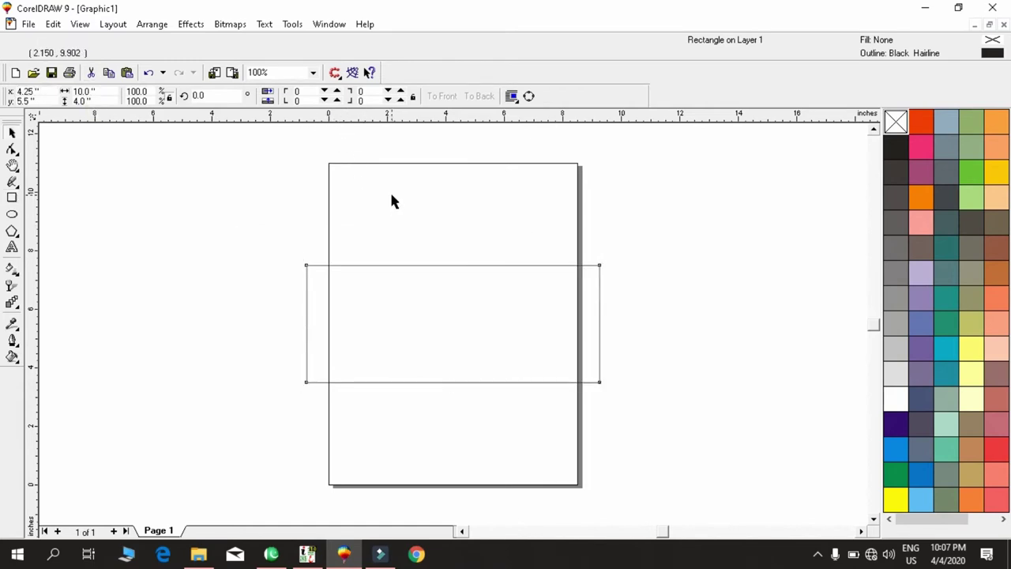
Switch the page to landscape and zoom to the selected rectangle.
click(392, 201)
click(428, 224)
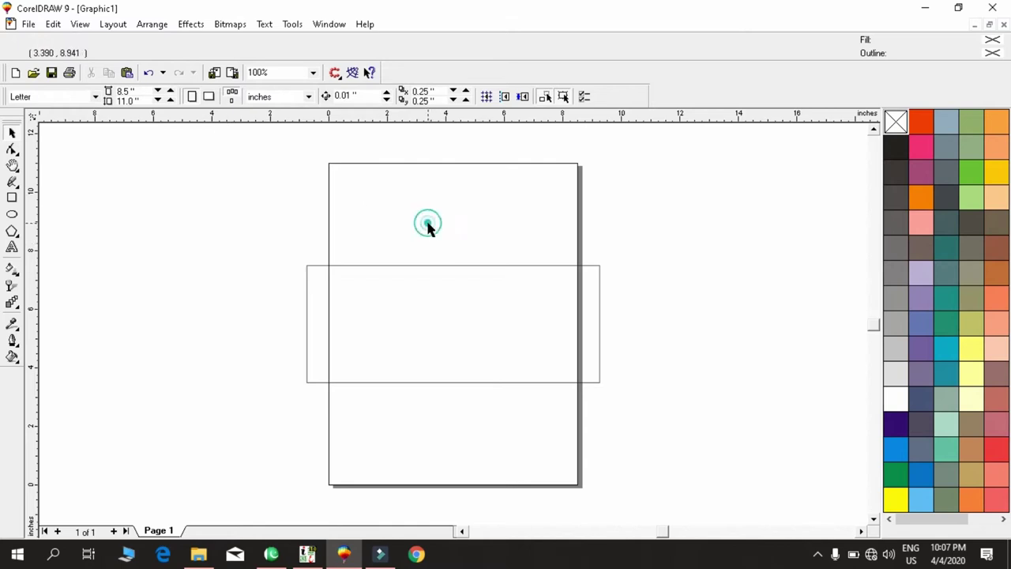
click(209, 96)
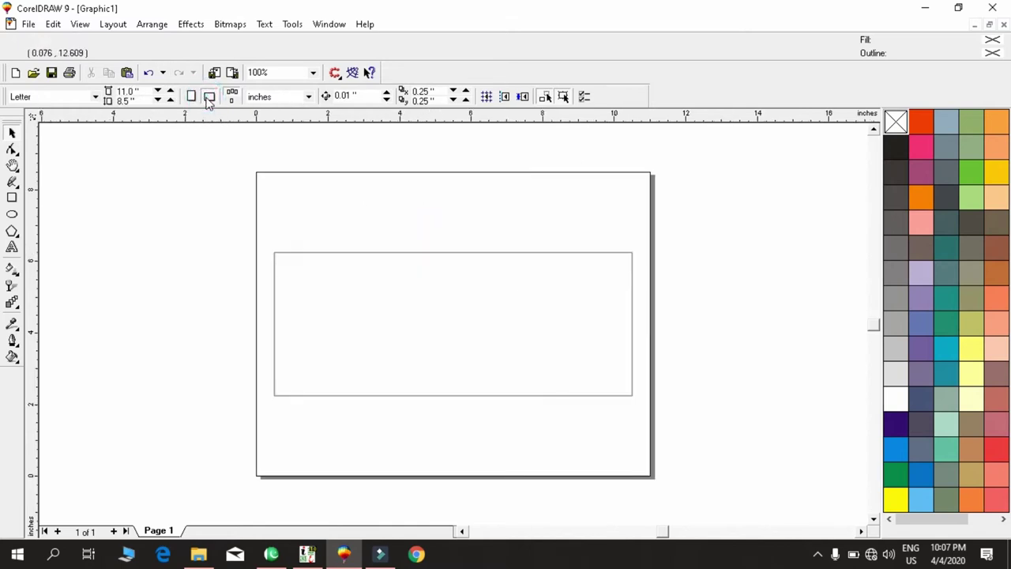
click(399, 328)
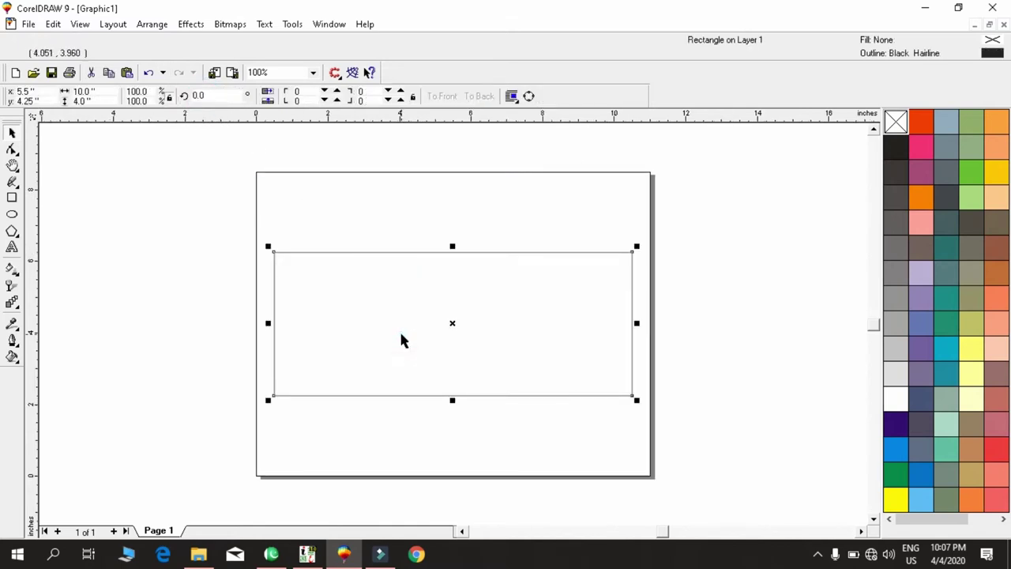
key(shift+F2)
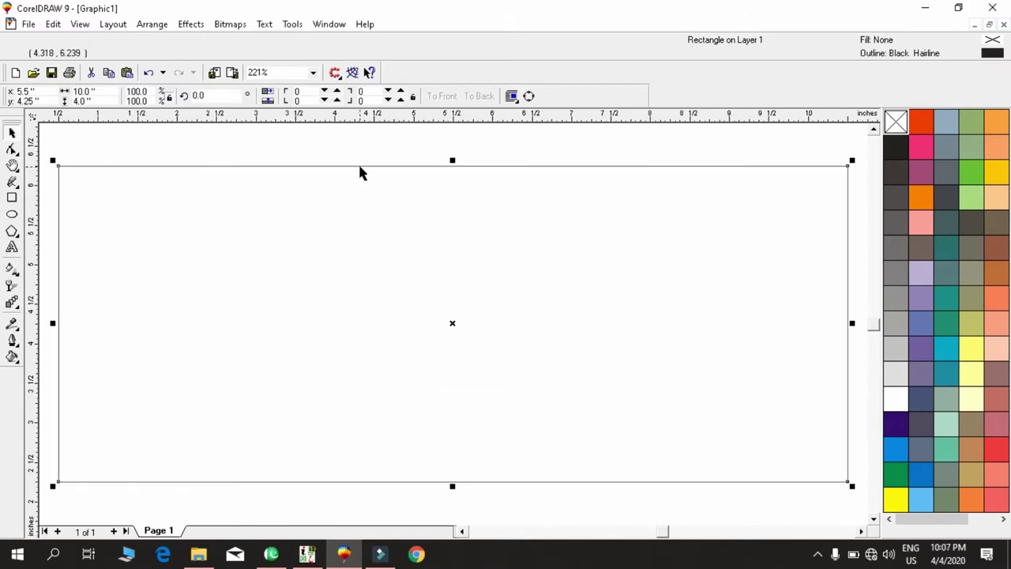
Try black, several grey and white fills on the reselected rectangle.
click(321, 153)
click(320, 285)
click(900, 149)
click(897, 172)
click(895, 197)
click(897, 274)
click(896, 297)
click(895, 371)
click(897, 396)
Try navy, purple and magenta, then settle on a dark blue C100 M100 Y0 K0 fill.
click(920, 397)
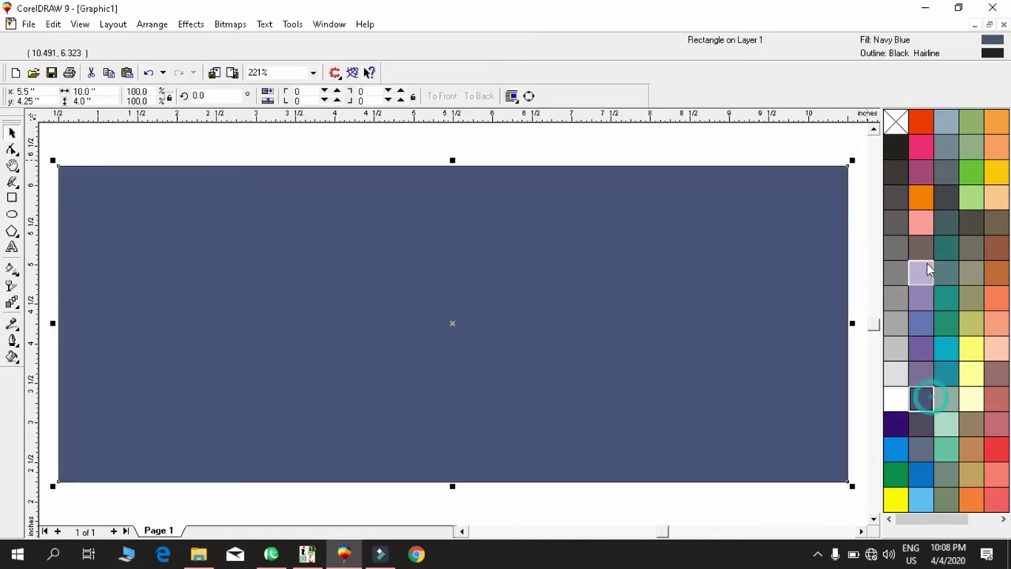
click(921, 163)
click(919, 149)
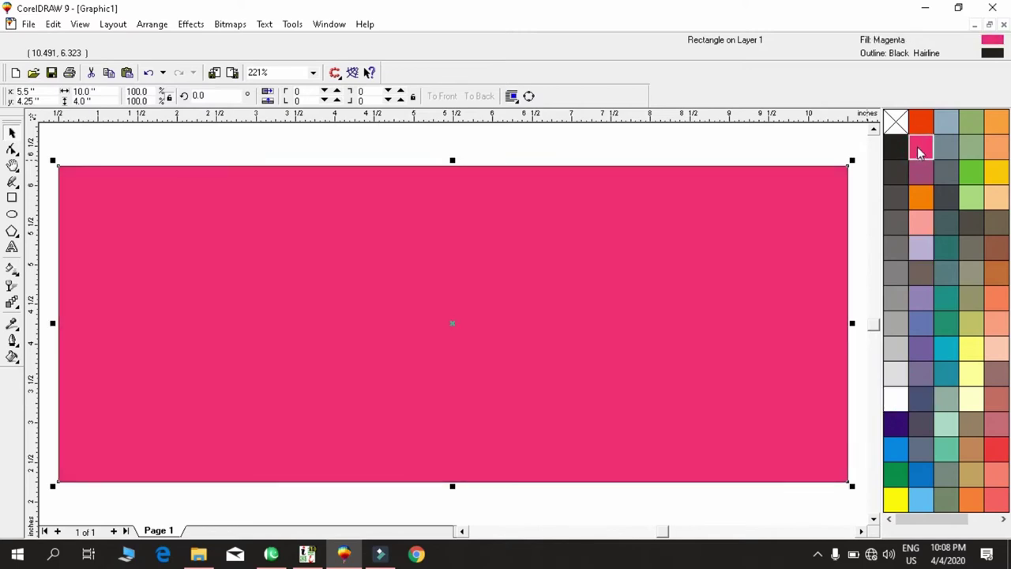
click(896, 424)
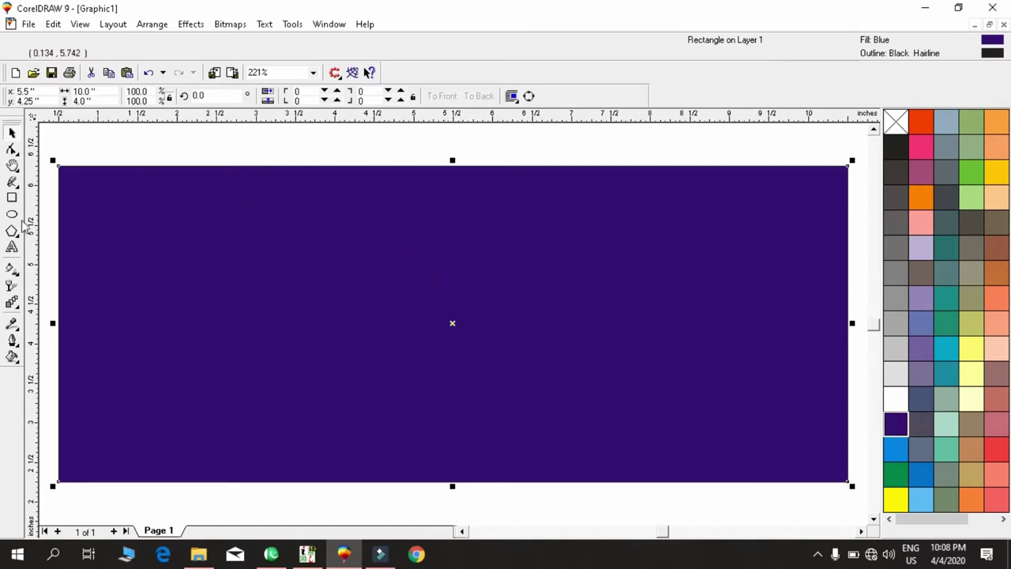
click(12, 270)
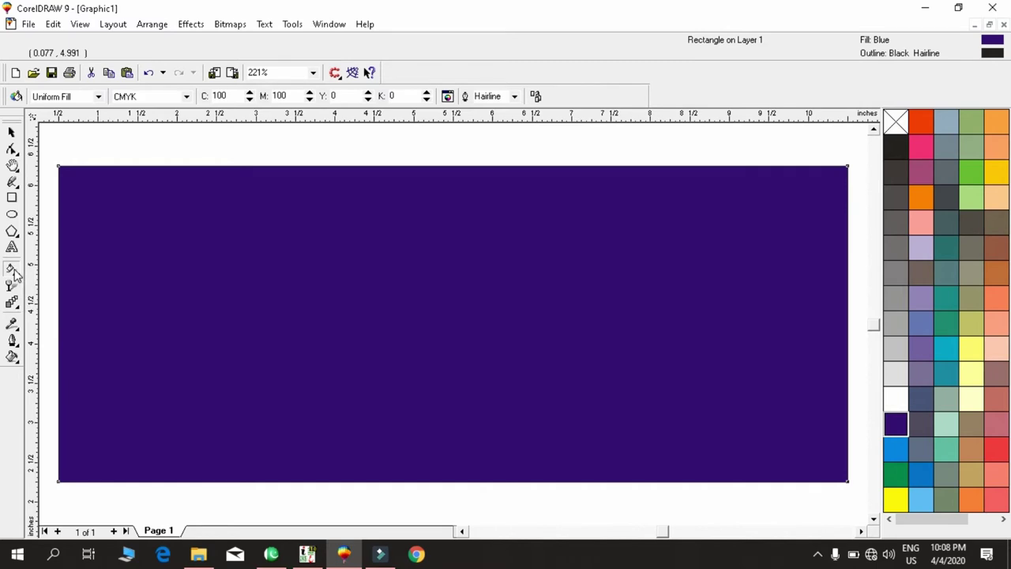
Try a vertical gradient with a light blue end, then pattern and uniform fills.
click(12, 270)
mouse_move(391, 290)
mouse_down()
mouse_move(401, 308)
mouse_move(395, 441)
mouse_up()
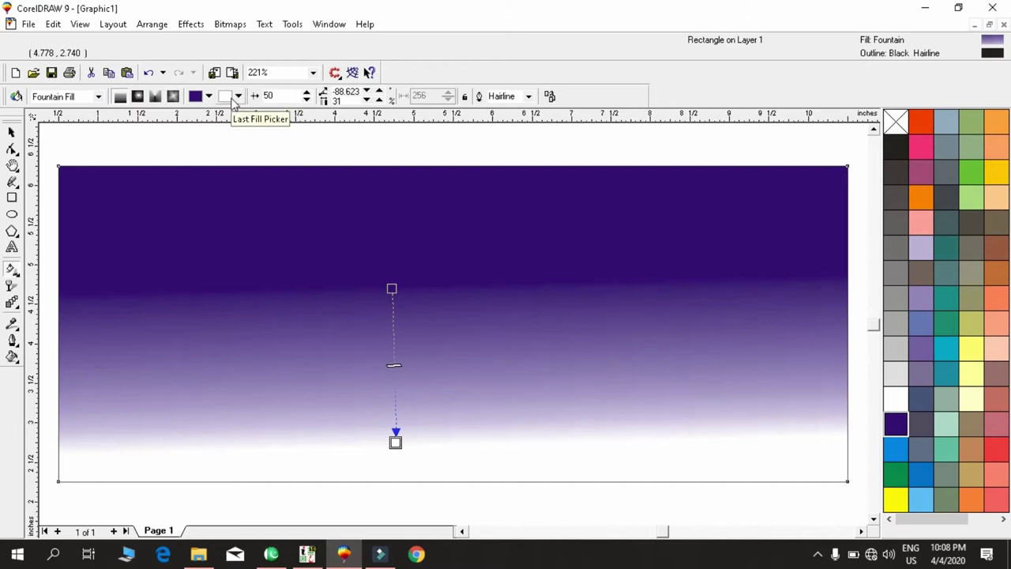
click(233, 101)
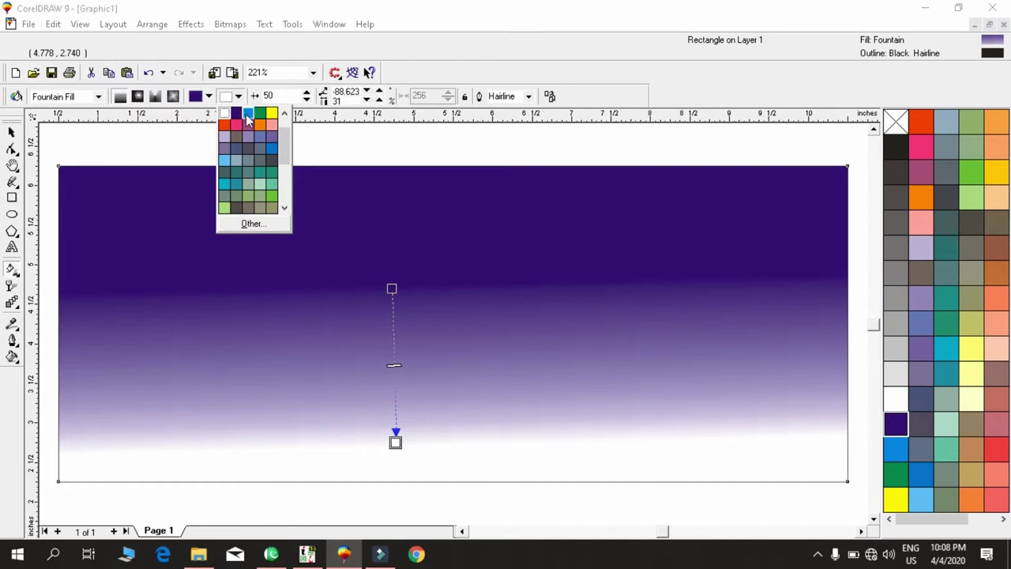
click(247, 115)
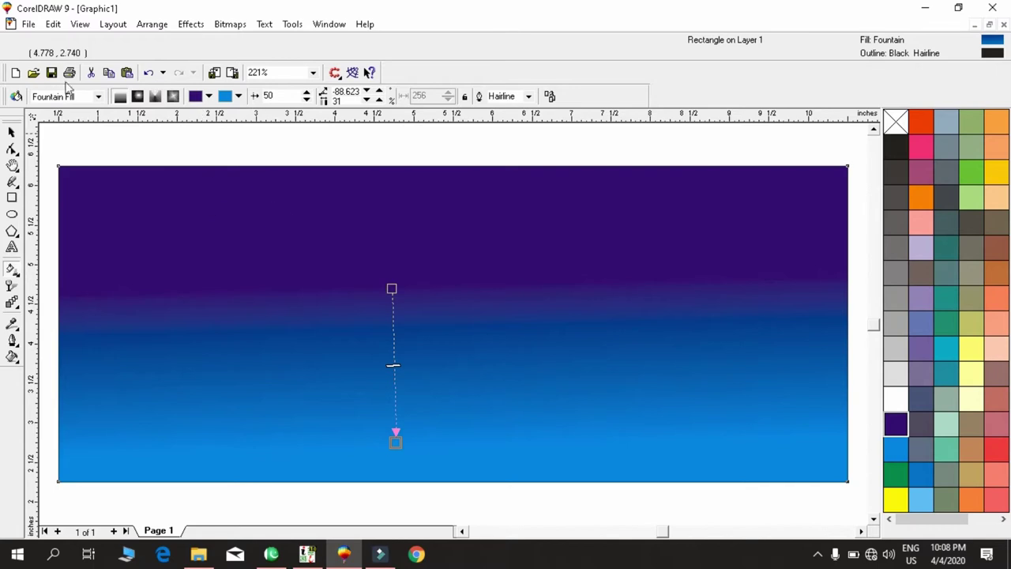
click(74, 96)
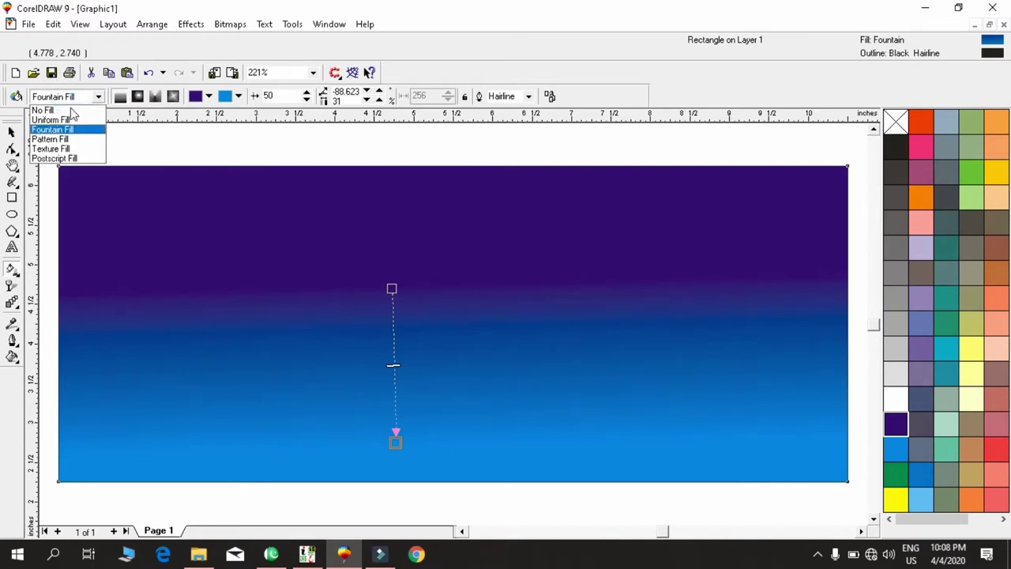
click(68, 139)
click(68, 95)
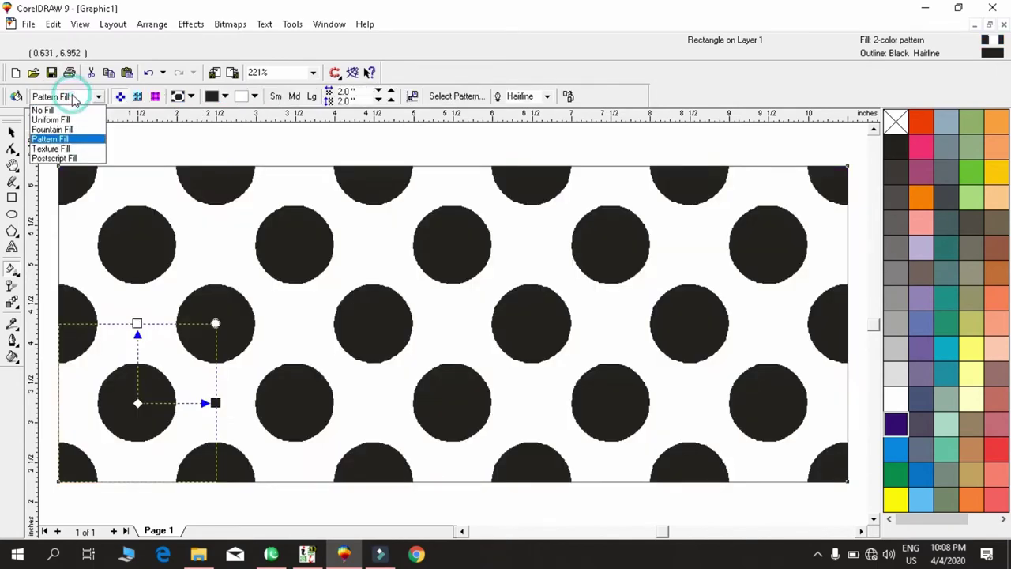
click(67, 122)
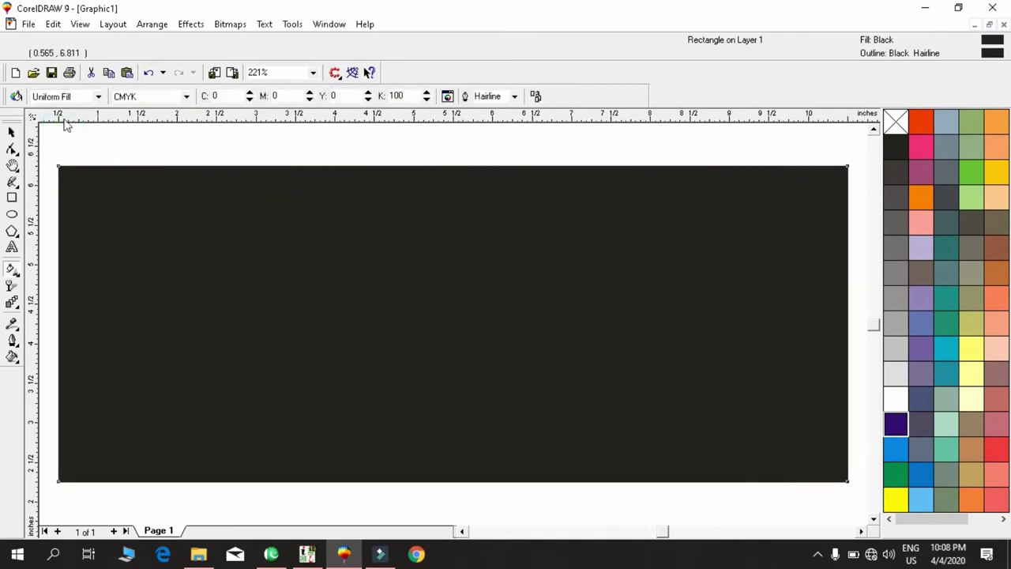
Lay a diagonal fountain fill from blue at the start to dark purple at the end.
drag(342, 260, 470, 343)
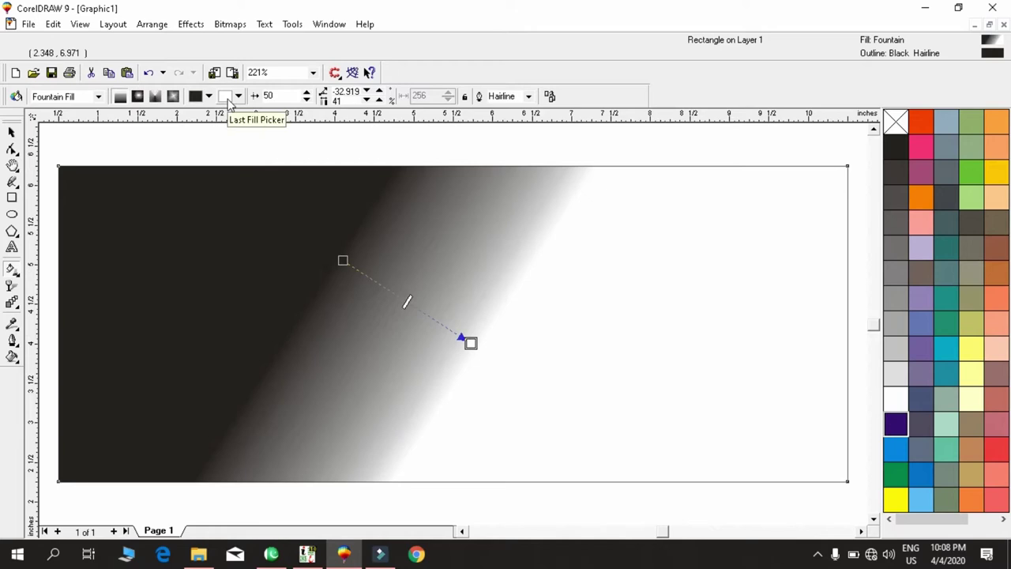
click(230, 98)
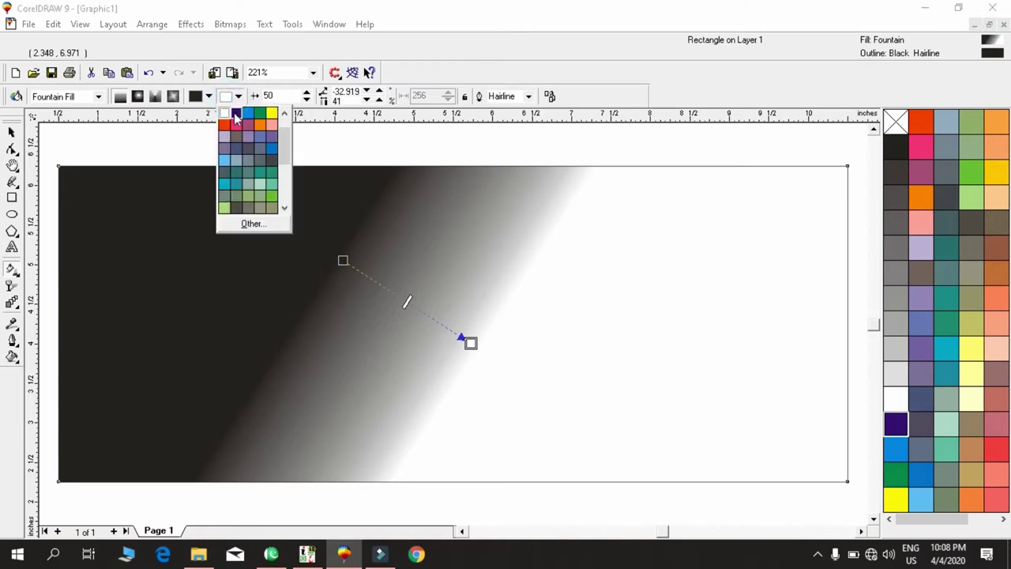
click(236, 113)
click(196, 96)
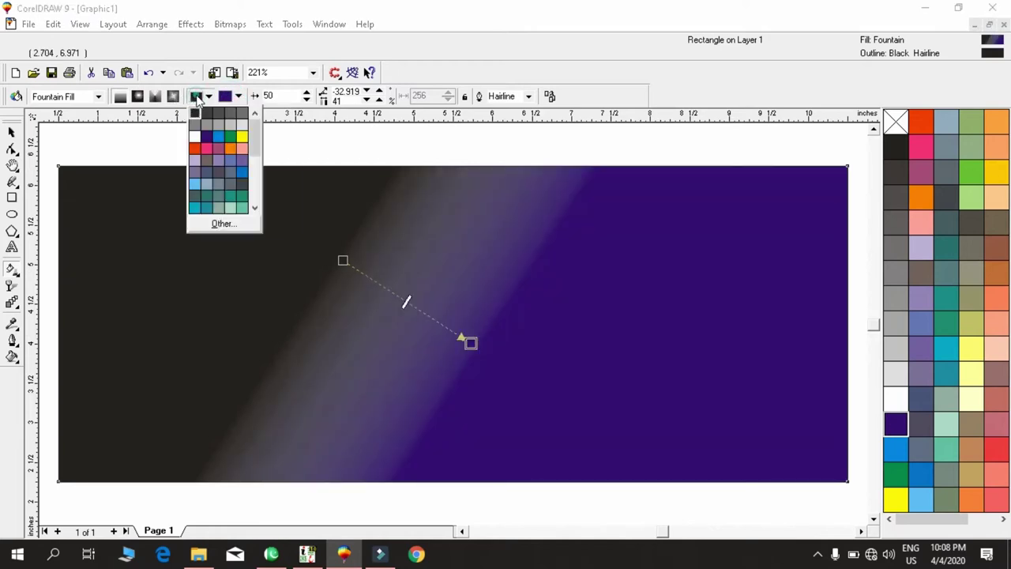
click(219, 139)
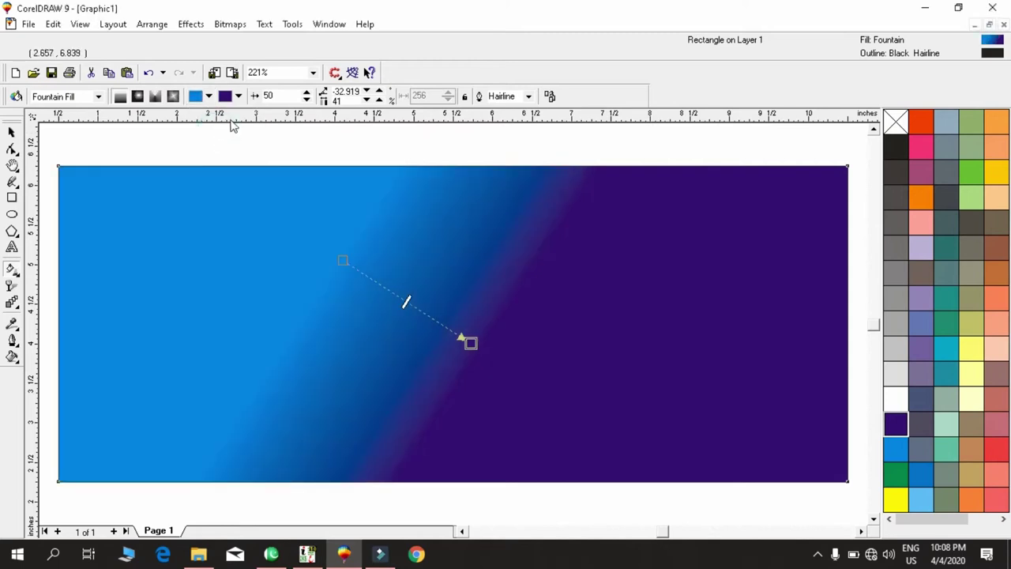
click(225, 95)
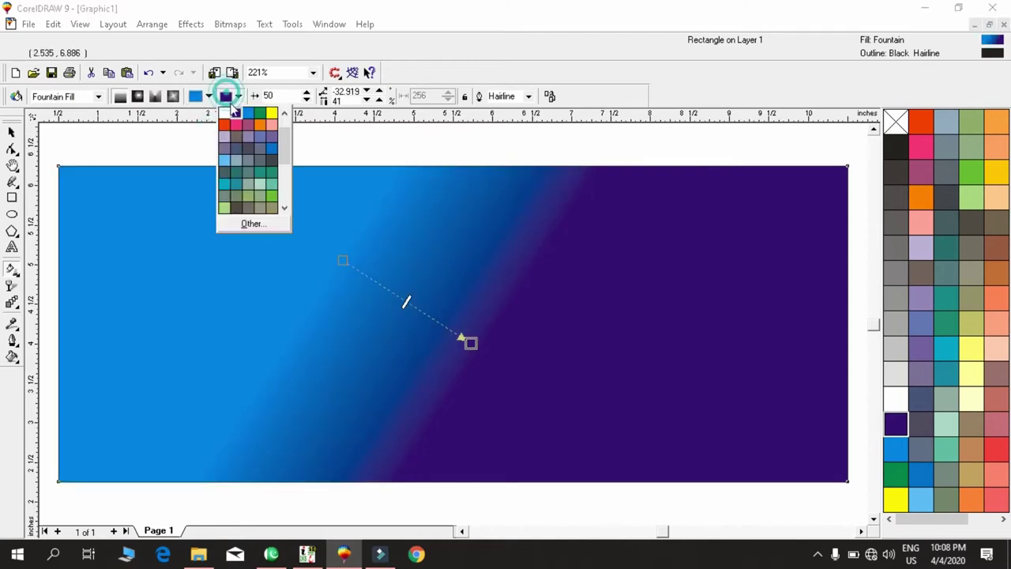
click(237, 115)
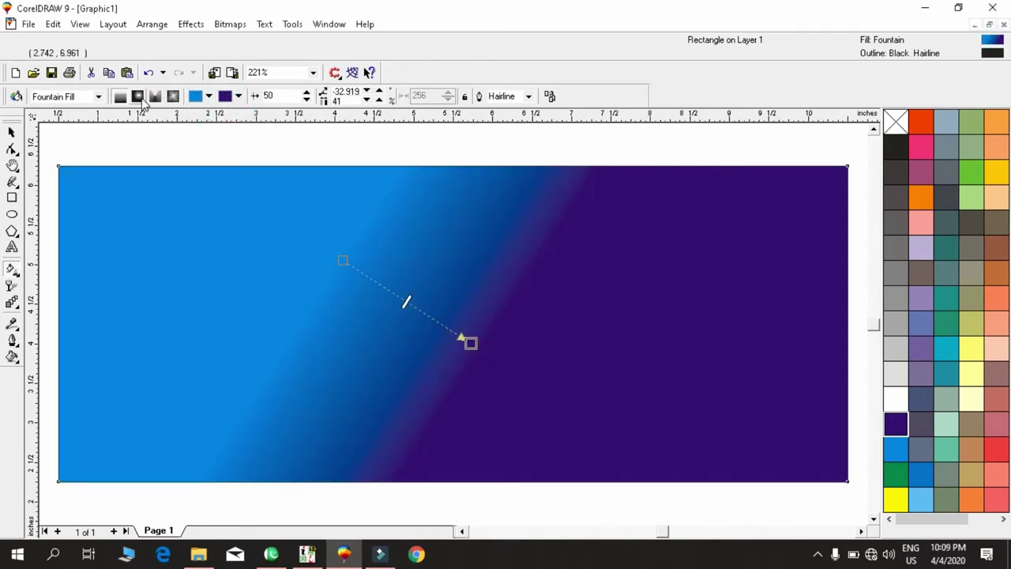
Make the fill radial with a blue centre fading to dark purple edges.
click(137, 95)
drag(431, 335, 569, 377)
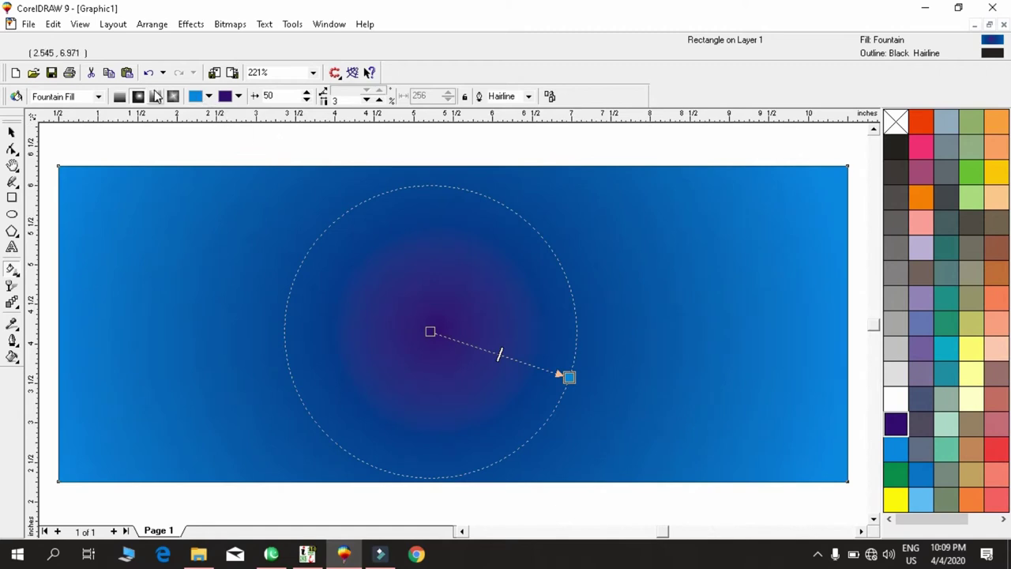
click(208, 96)
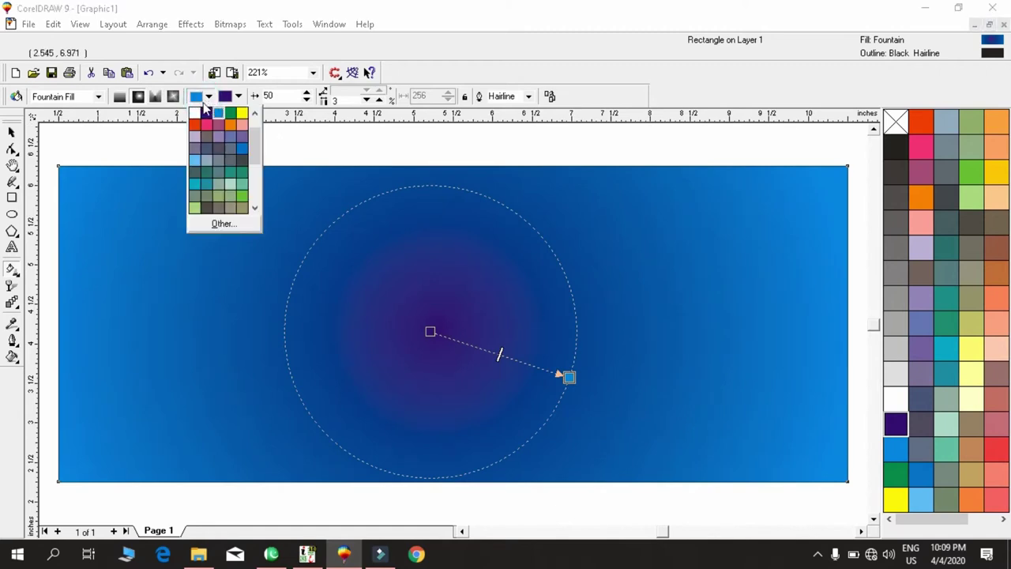
click(206, 113)
click(231, 98)
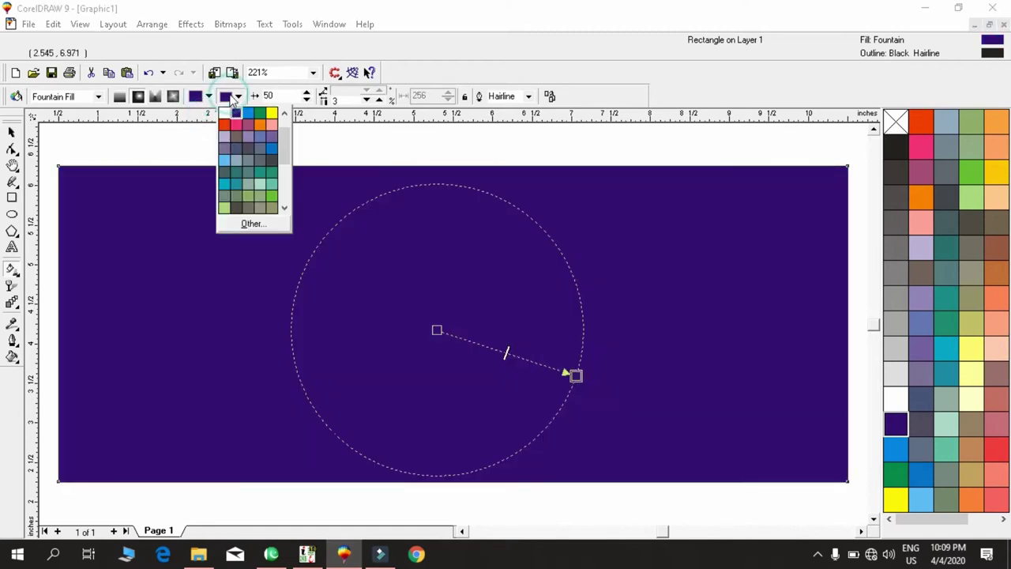
click(248, 114)
mouse_move(576, 375)
mouse_down()
mouse_move(512, 362)
mouse_move(561, 373)
mouse_up()
key(space)
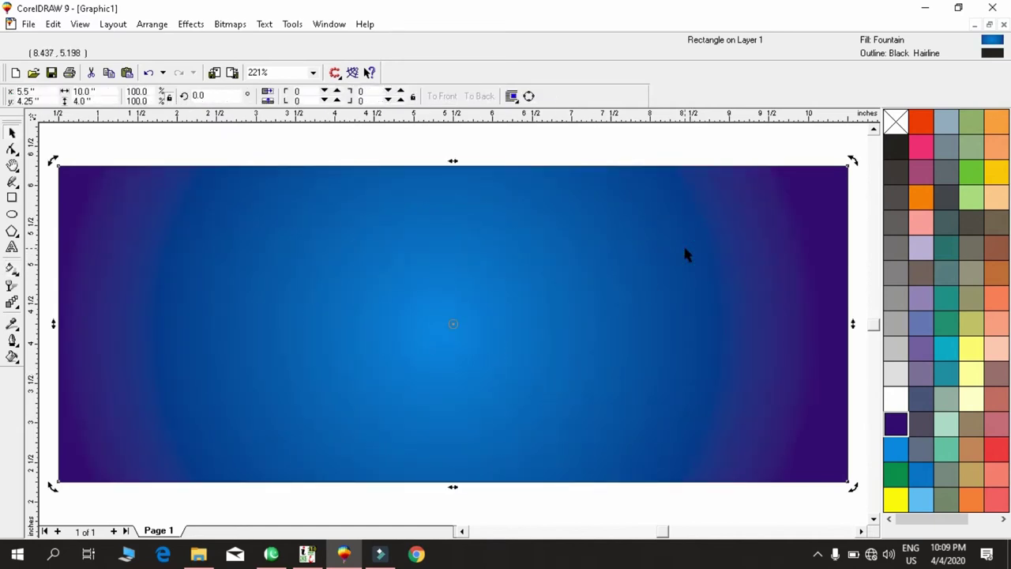
Zoom out to view the whole page, then zoom back to the reselected banner.
key(F3)
key(F2)
click(488, 227)
click(643, 251)
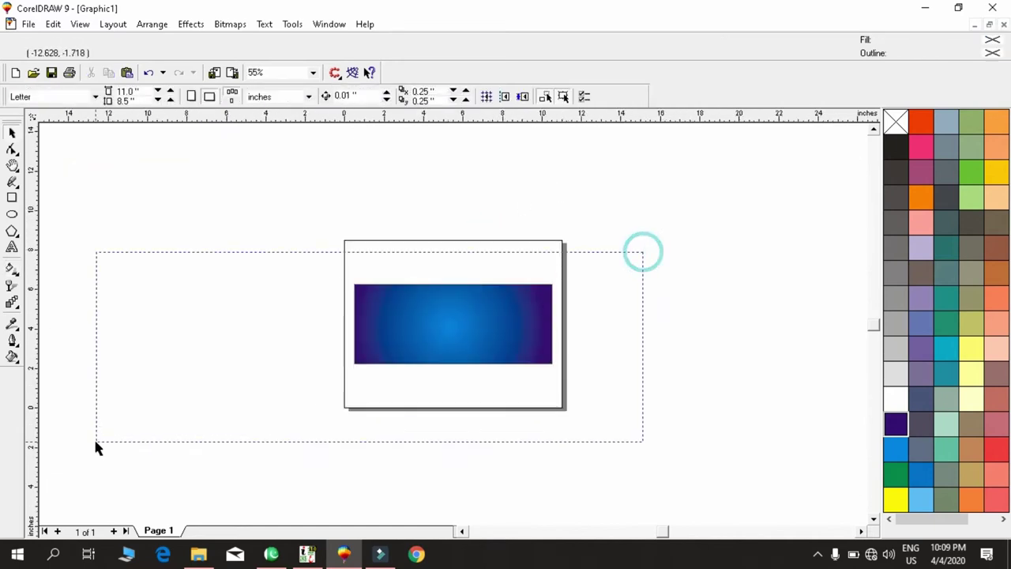
key(space)
key(shift+F2)
click(243, 150)
click(257, 226)
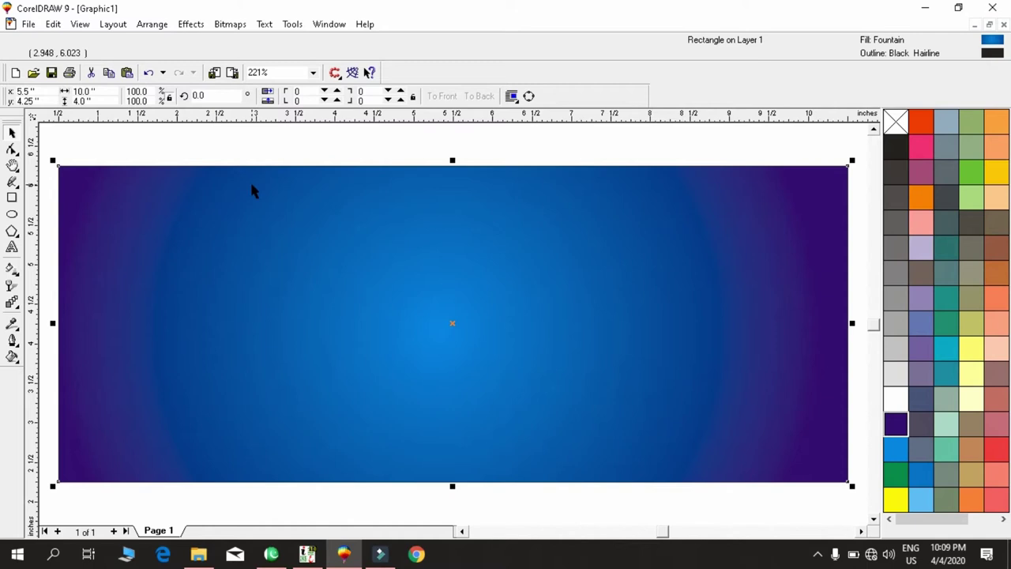
click(268, 161)
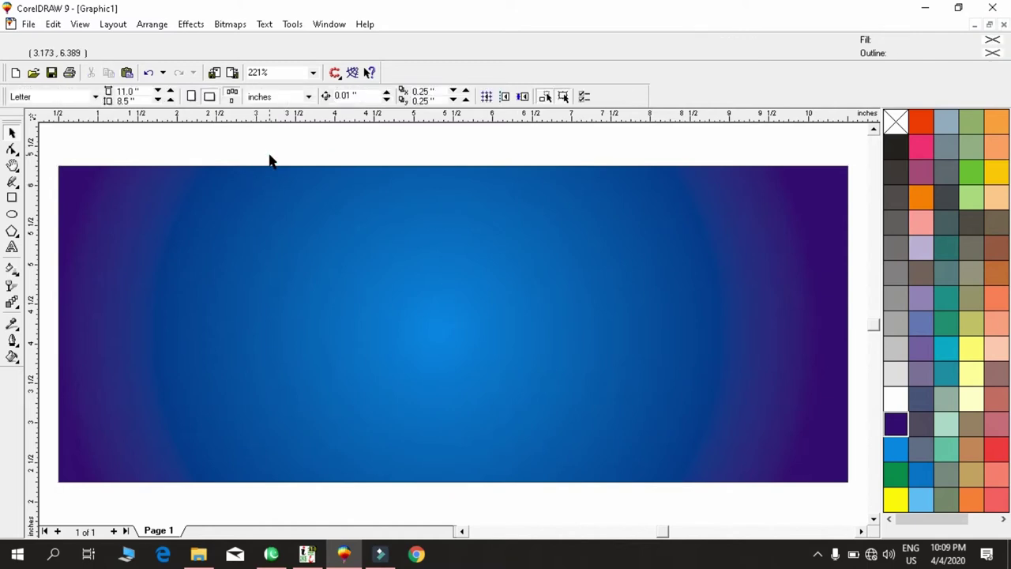
click(272, 273)
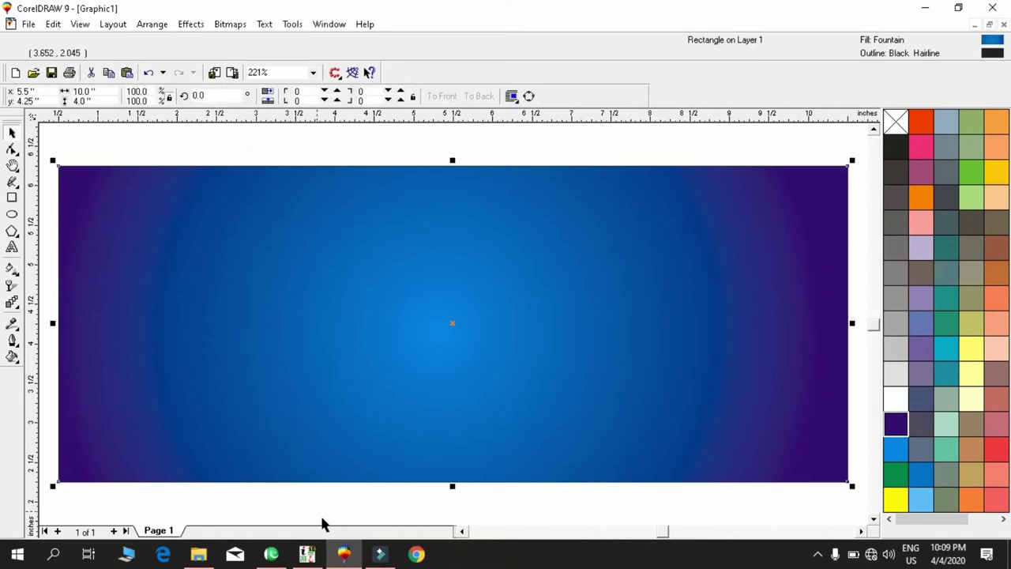
Switch to InPage and select all of its existing Urdu text.
click(307, 555)
click(474, 198)
key(ctrl+a)
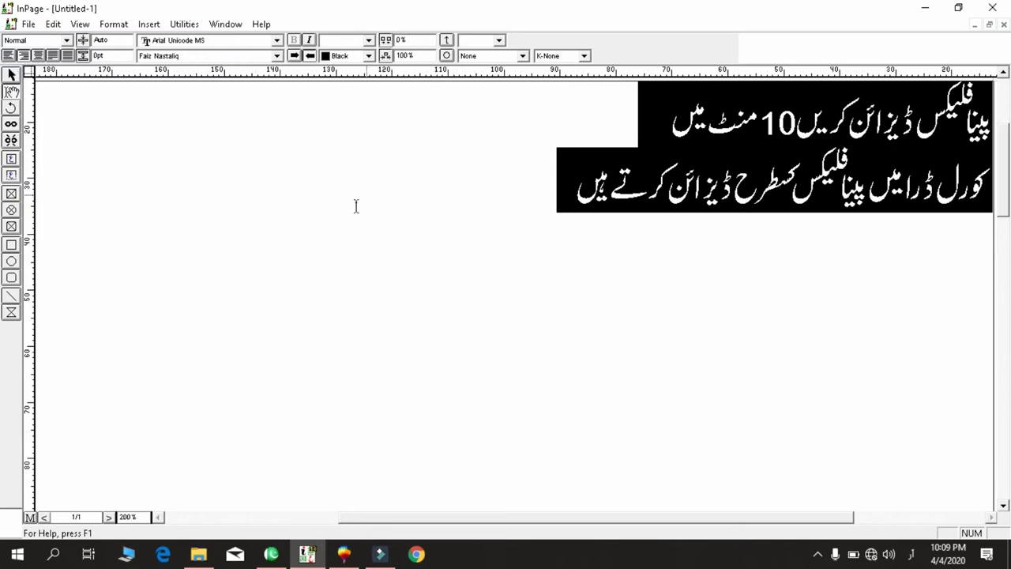
Replace the old two-line Urdu text with the heading ذیشان پرنٹنگ پریس مظفرگڑھ.
click(455, 203)
key(ctrl+a)
key(Delete)
text(ذیشا)
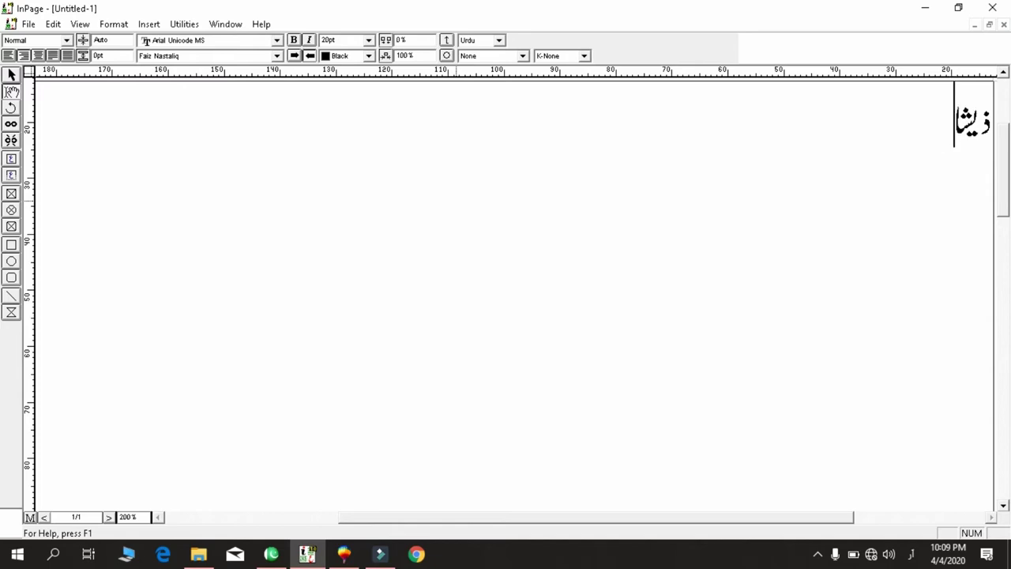
text(ن؛)
key(BackSpace)
text(پرنٹر)
key(BackSpace)
text(نگ)
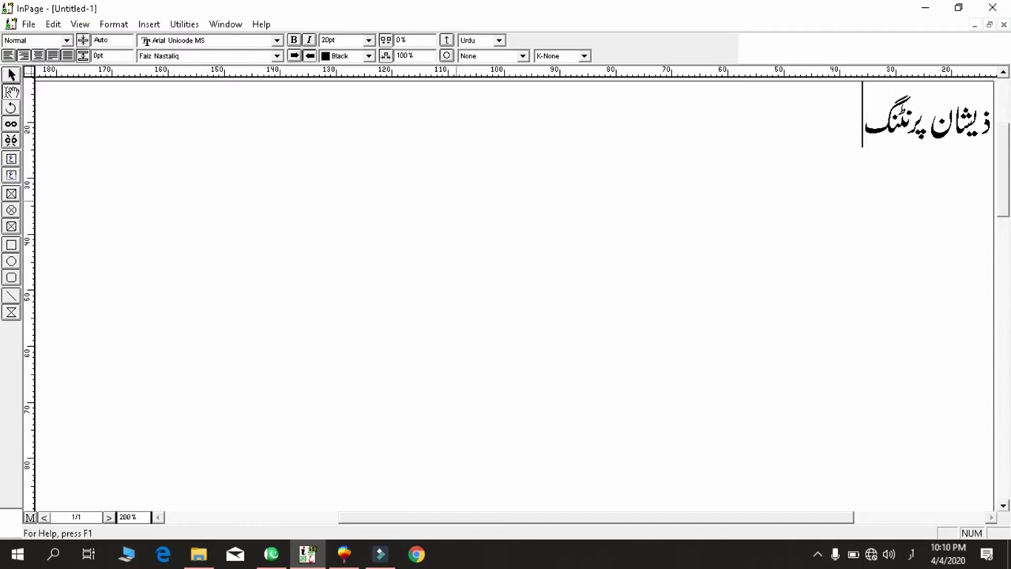
text( پریس مظفرگ)
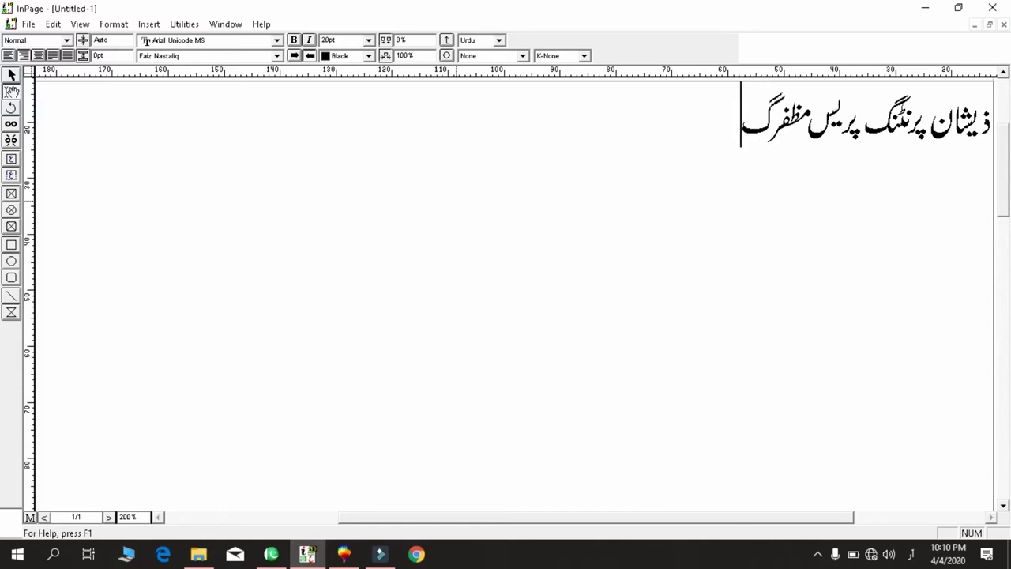
text(ڑھ)
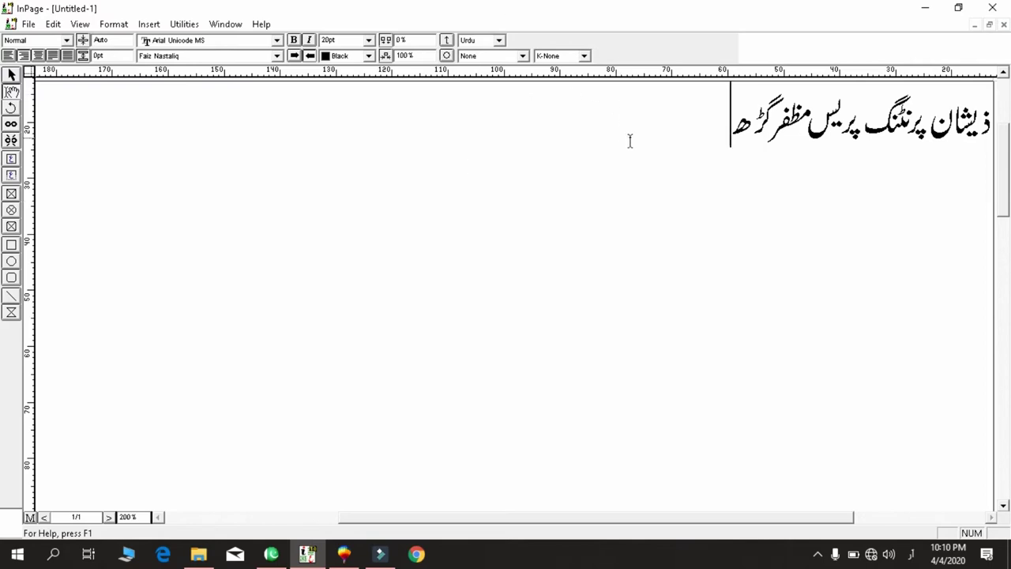
Set the heading's kashida to K-Always so the line stretches wider.
key(ctrl+a)
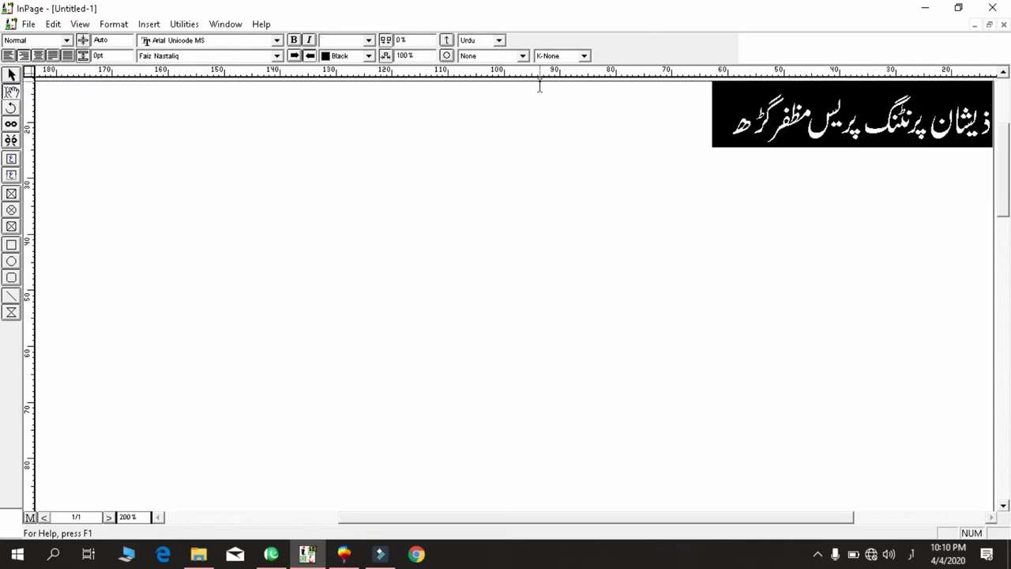
click(561, 57)
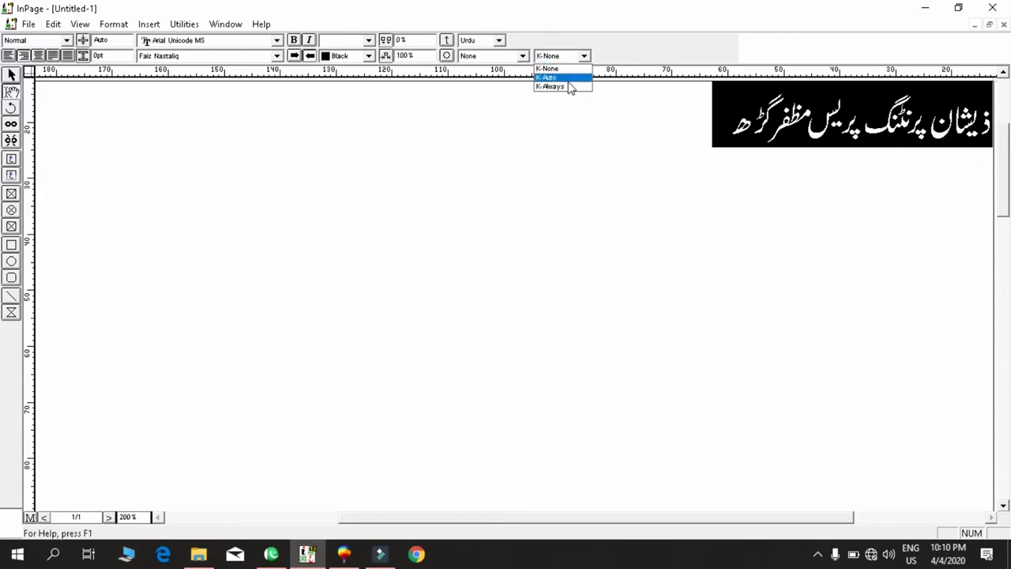
click(567, 87)
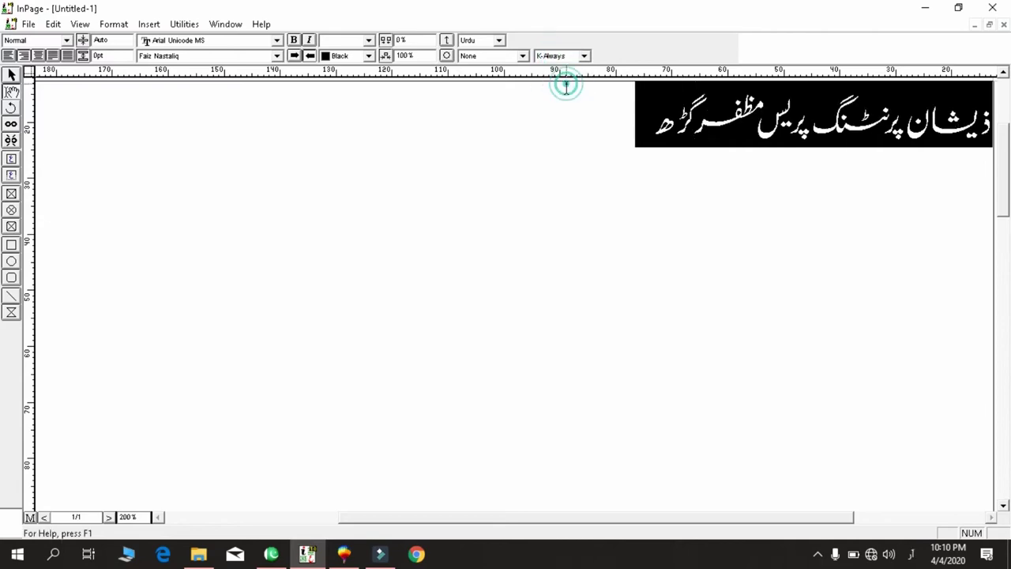
click(792, 177)
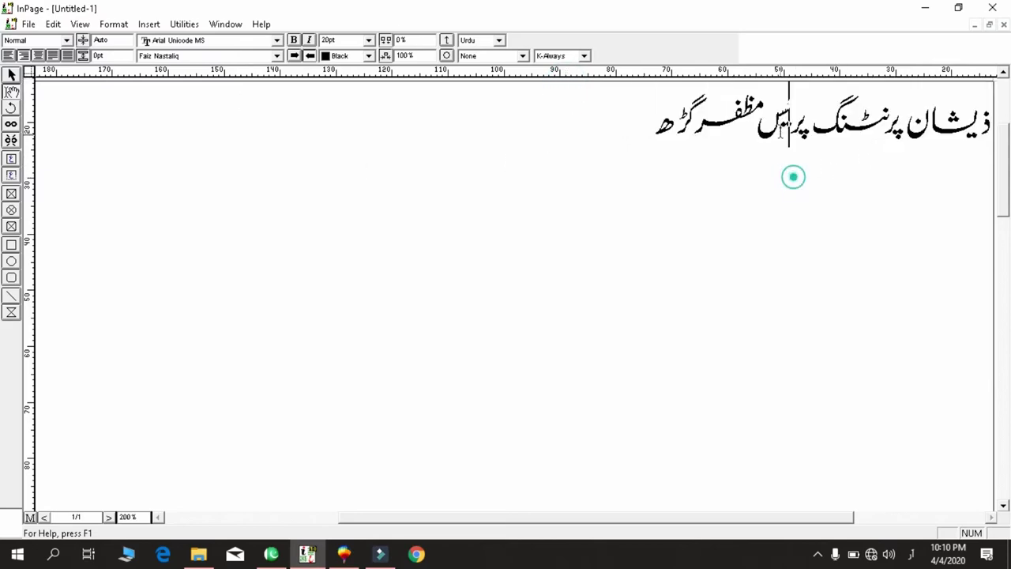
click(602, 139)
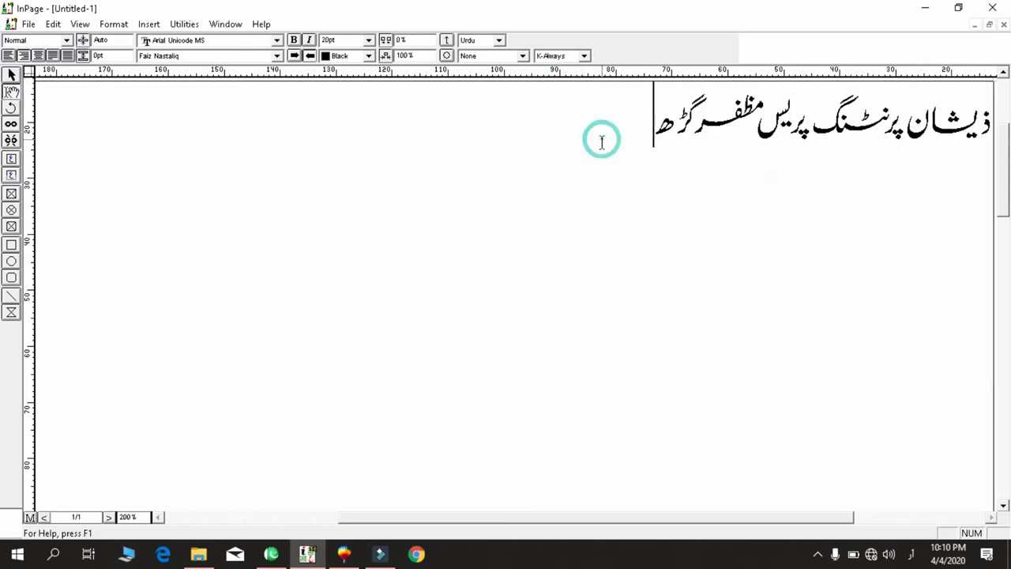
Export the InPage page as EPS file Untitled-1 and start importing it into CorelDRAW.
key(alt+f)
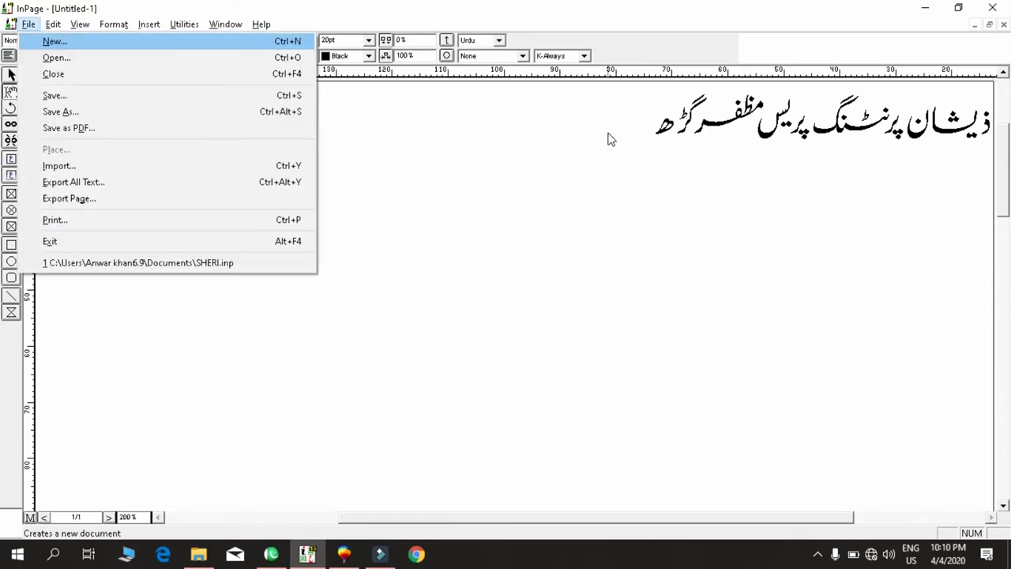
key(Up)
key(Up)
key(Up)
key(Up)
key(Return)
key(Escape)
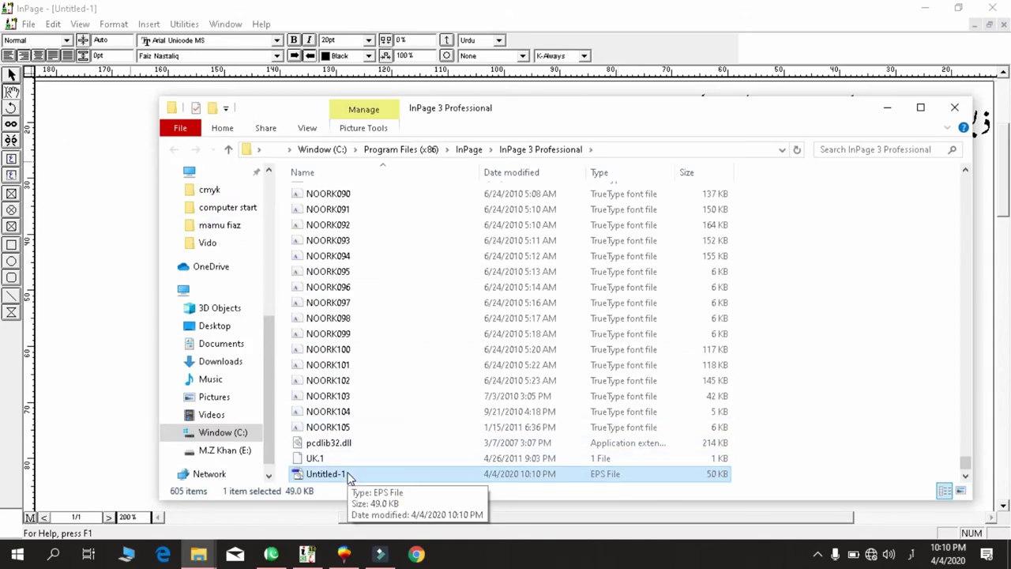
click(344, 555)
key(ctrl+v)
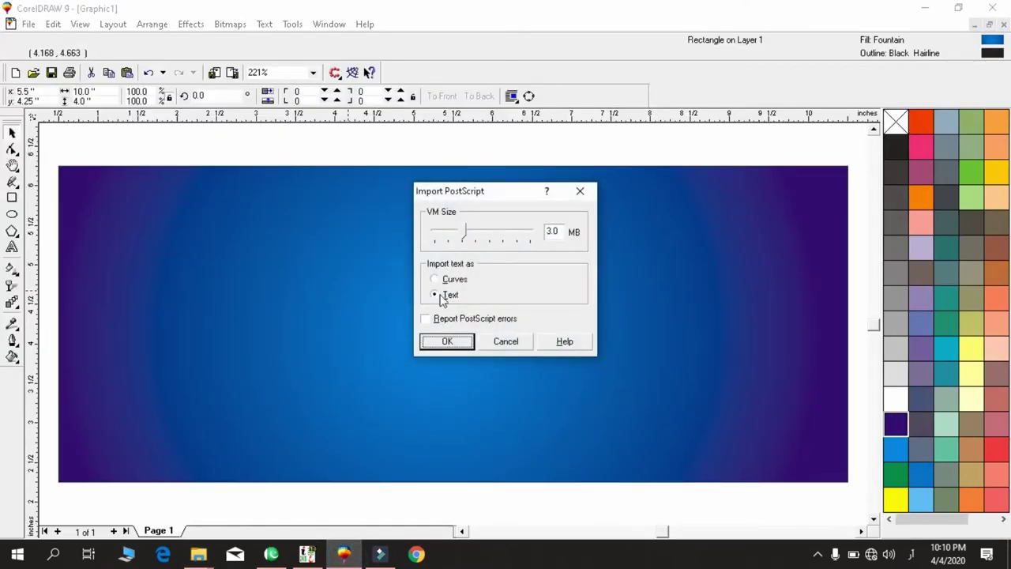
Import the heading as text, ungroup it, and nudge the ذ letter left.
click(447, 341)
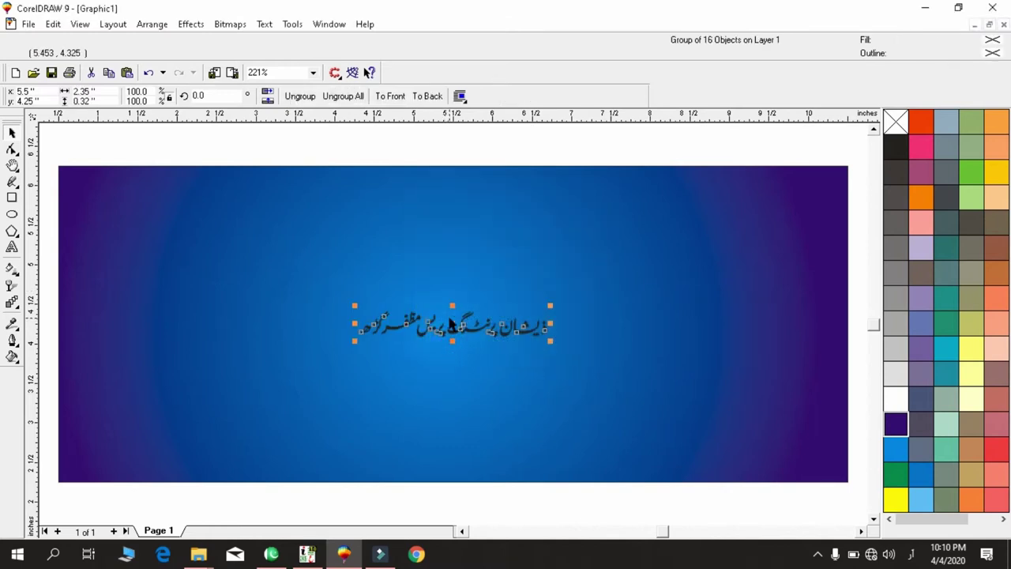
key(shift+F2)
key(F3)
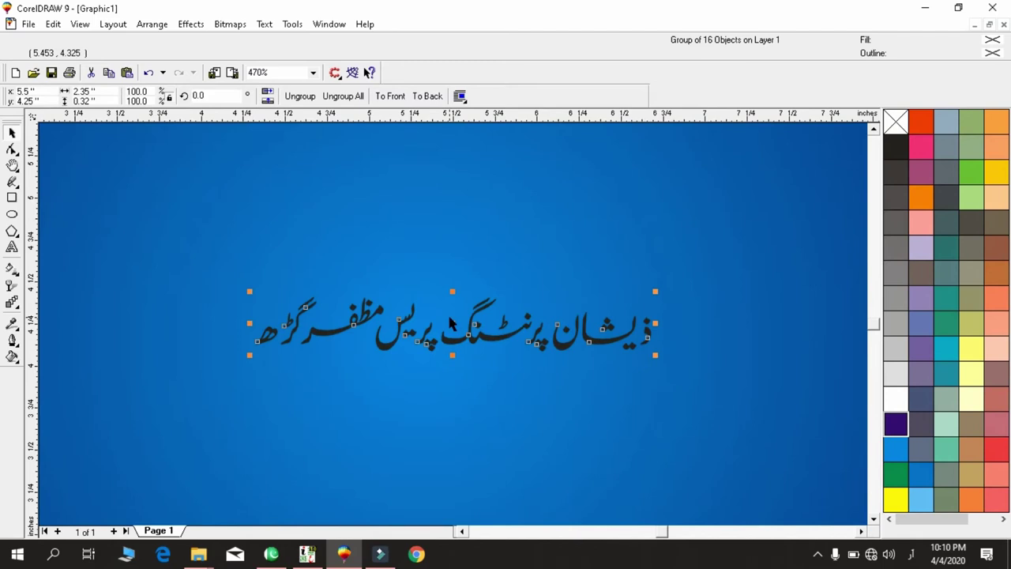
key(ctrl+u)
drag(686, 262, 531, 411)
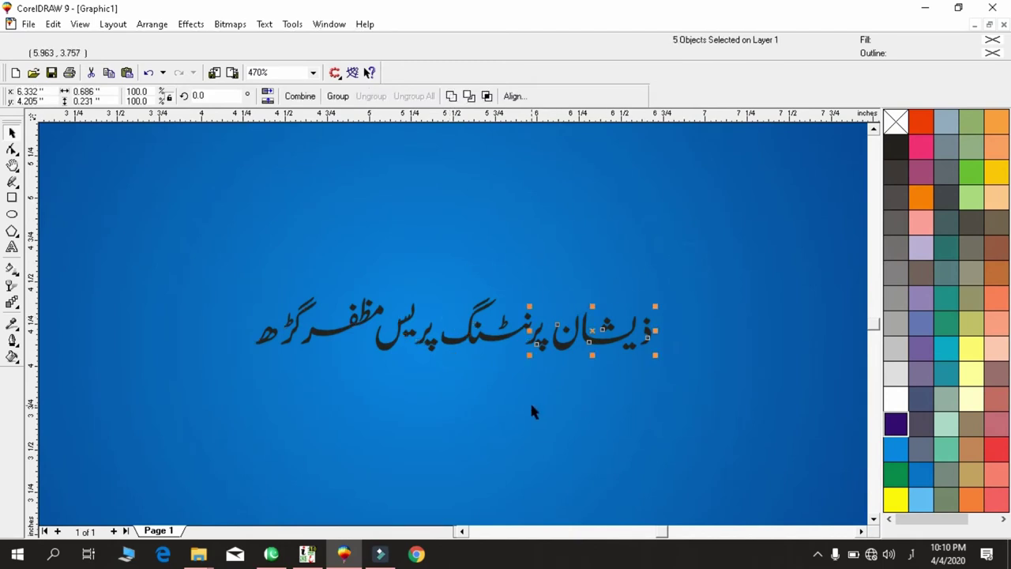
key(shift+F2)
key(Tab)
key(Left)
key(Left)
key(Left)
Nudge the first word's letters left, then nudge all twelve phrase pieces right and group them.
drag(672, 217, 395, 421)
drag(652, 216, 293, 446)
drag(654, 199, 207, 444)
key(Left)
key(Left)
key(Left)
key(F3)
drag(562, 229, 188, 419)
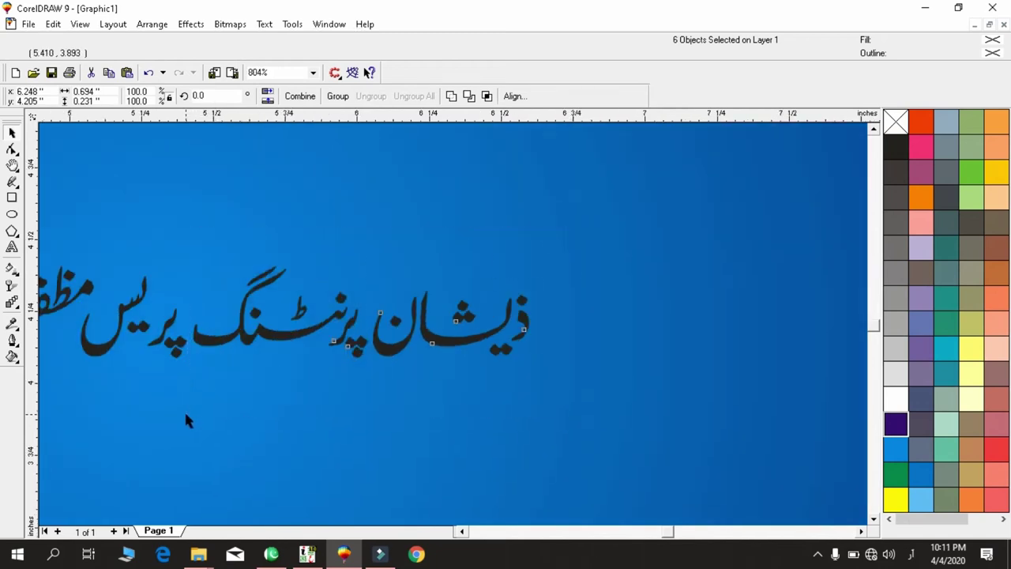
drag(569, 246, 181, 419)
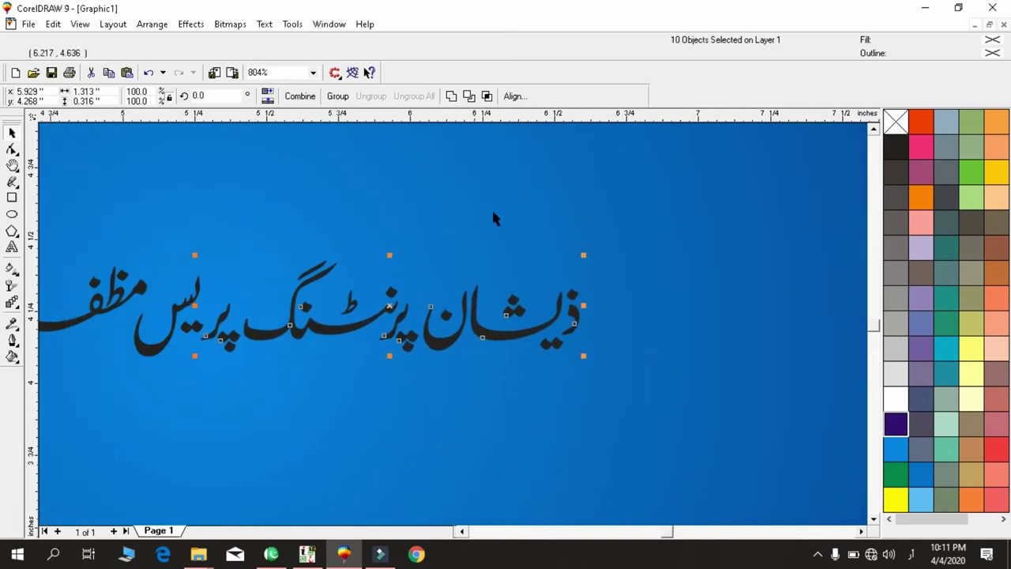
drag(614, 228, 118, 417)
key(Right)
key(Right)
key(Right)
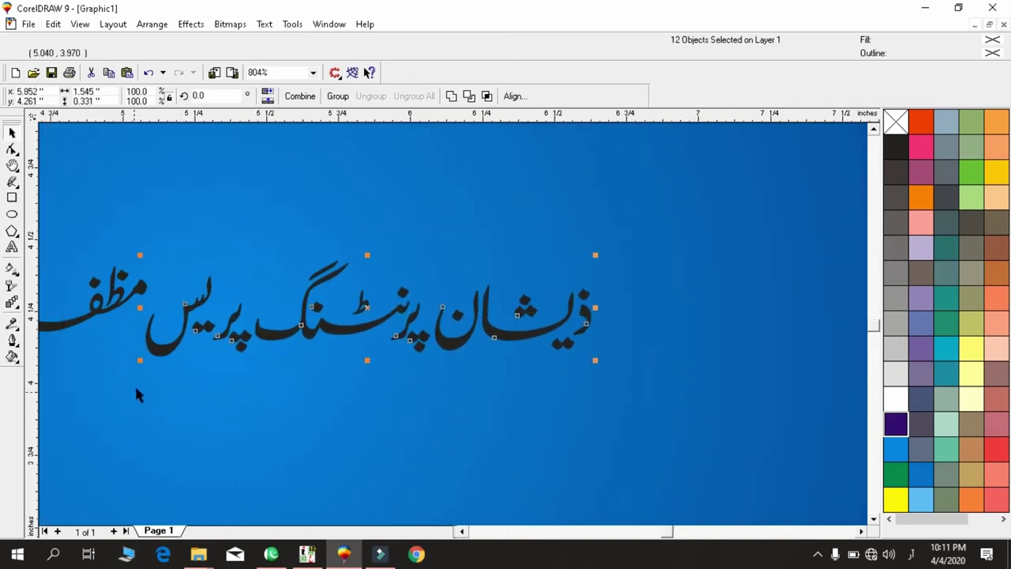
key(ctrl+g)
Ungroup the left-end letters and shift the ھ letter and its neighbour right.
key(F3)
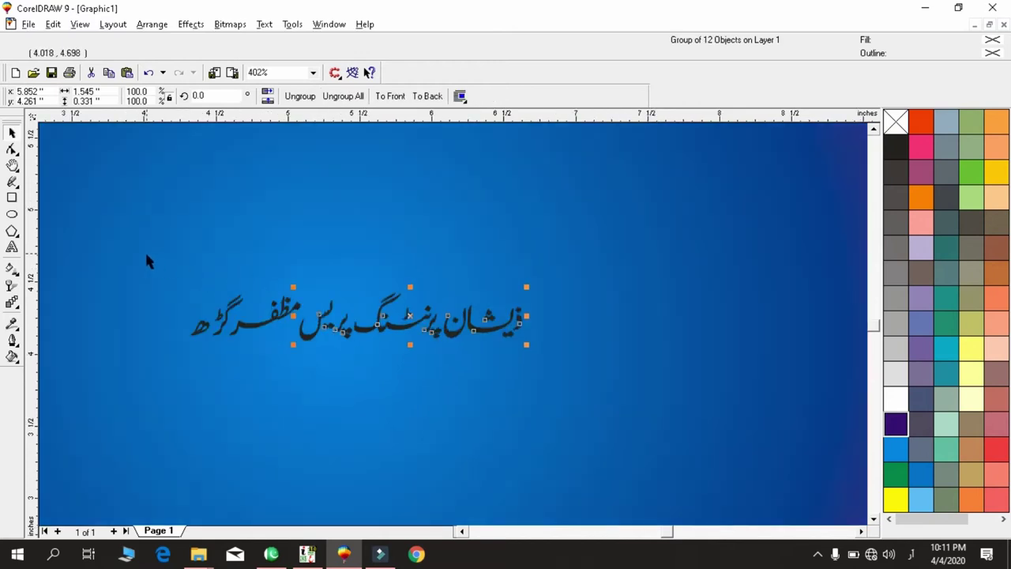
key(ctrl+u)
drag(146, 261, 253, 388)
key(shift+F2)
drag(280, 279, 430, 496)
drag(398, 371, 434, 364)
shift+click(468, 411)
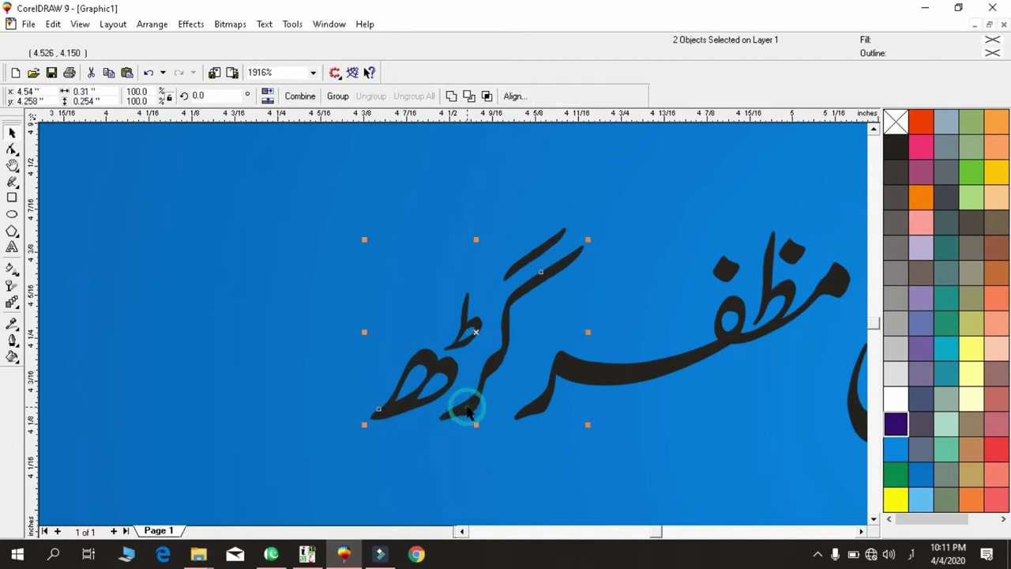
key(Right)
key(Right)
key(Right)
Align the word's four remaining pieces with small nudges, then zoom out to the whole page.
click(390, 214)
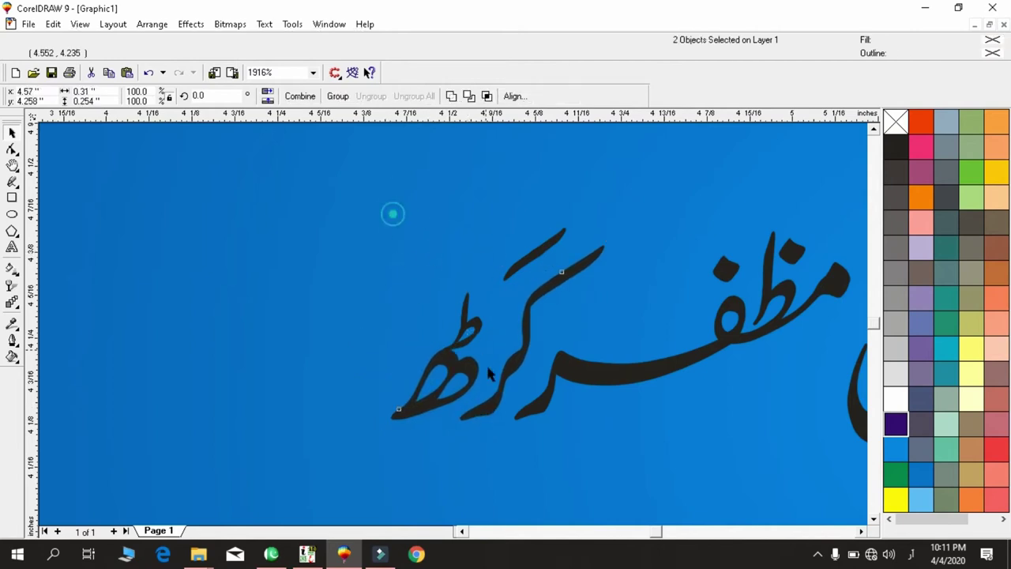
click(472, 329)
key(Right)
key(Right)
key(Right)
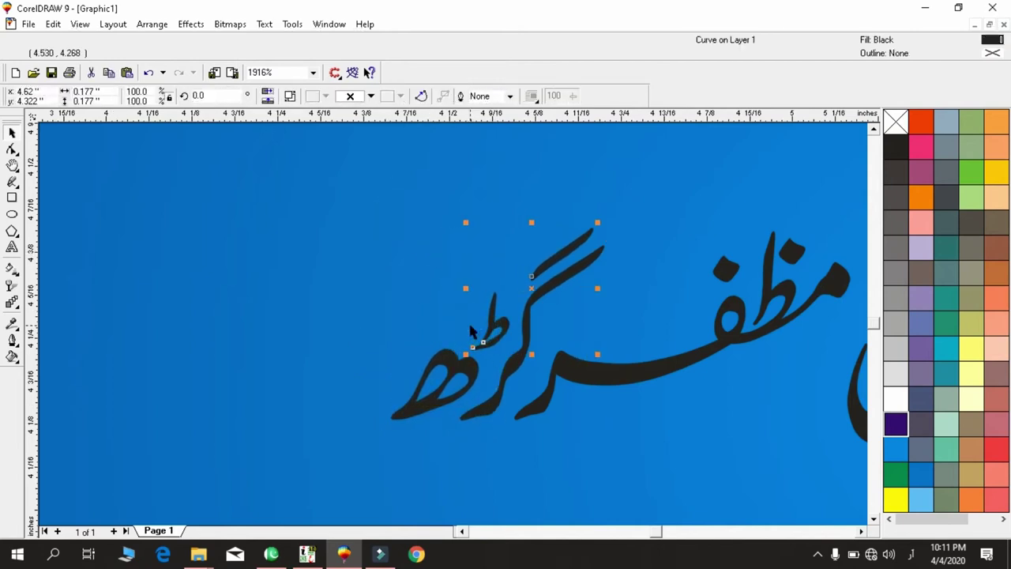
key(F3)
drag(371, 224, 556, 448)
key(Left)
drag(388, 230, 684, 445)
key(Right)
key(Right)
key(Right)
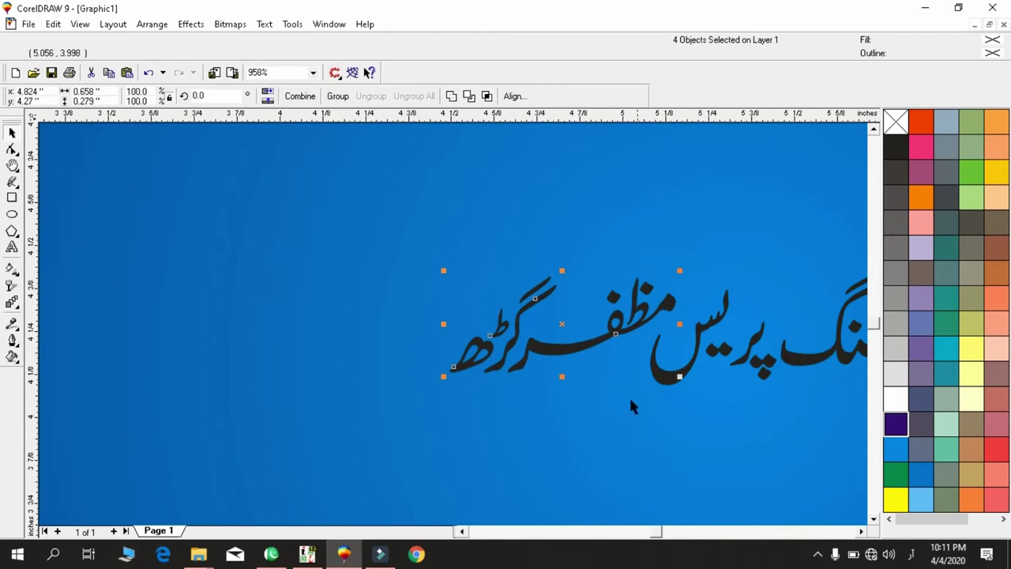
key(F3)
key(F3)
key(F3)
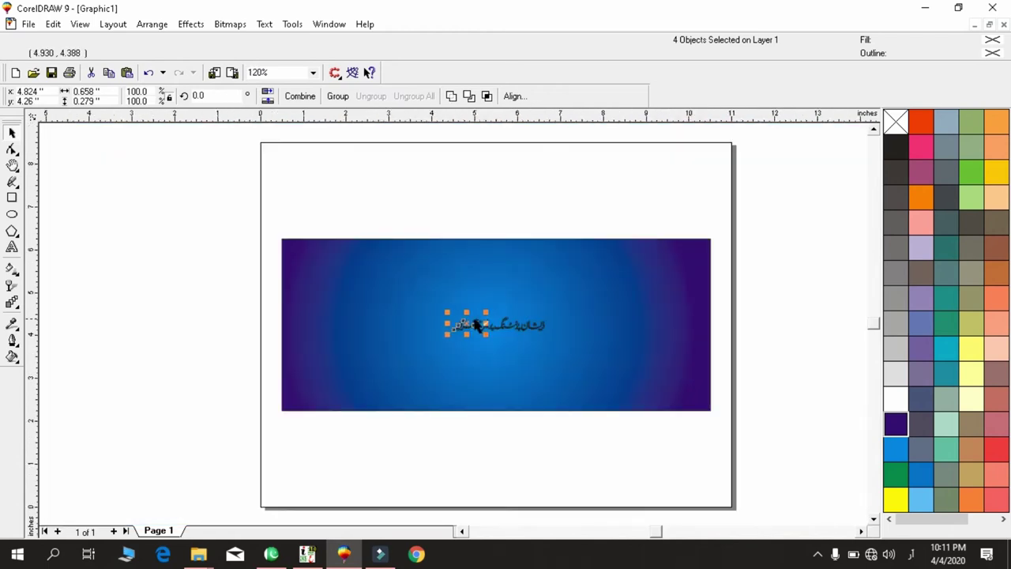
Move the small Urdu word to the left margin and group its pieces.
drag(478, 331, 168, 346)
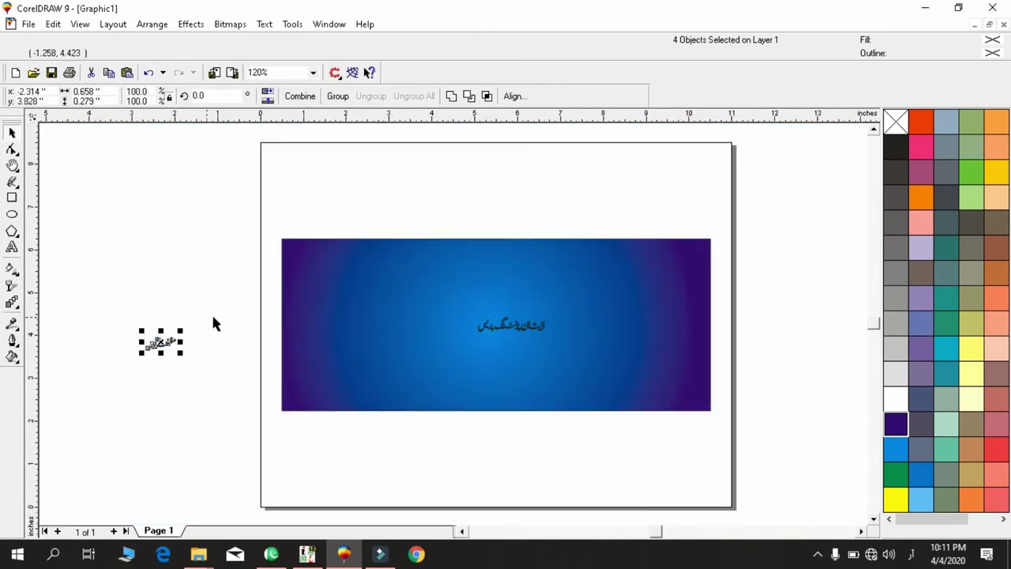
key(ctrl+g)
drag(379, 277, 623, 390)
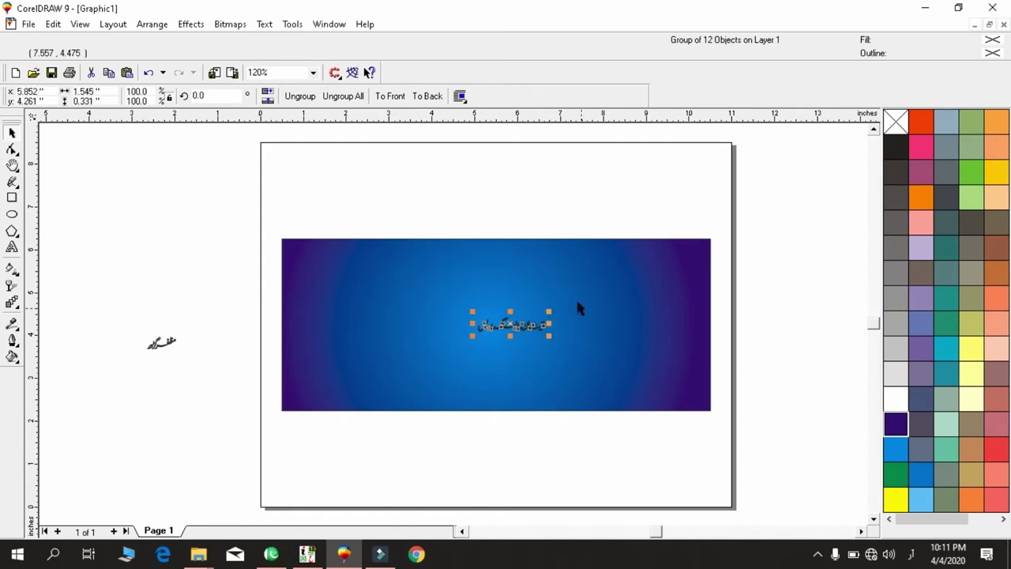
shift+click(492, 283)
key(shift+F2)
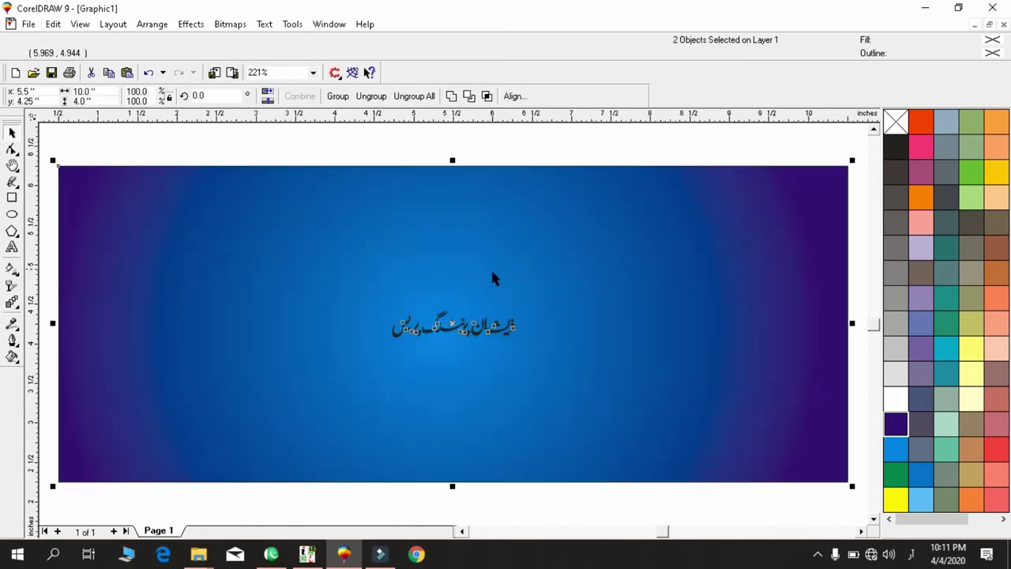
key(F3)
Enlarge the black Urdu title across the banner and nudge it upward.
drag(371, 289, 478, 388)
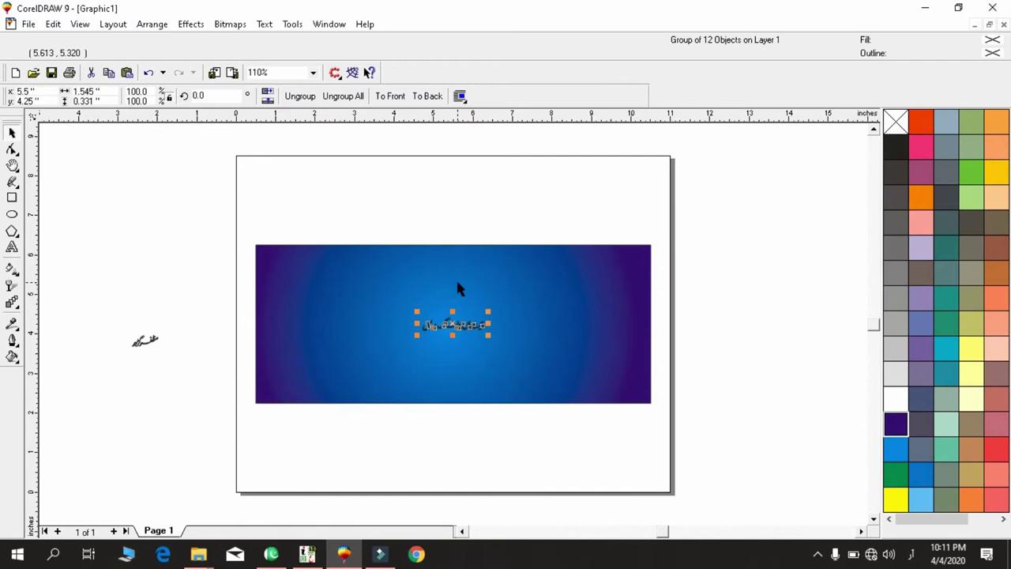
key(shift+F2)
key(F3)
drag(507, 308, 532, 298)
key(ctrl+z)
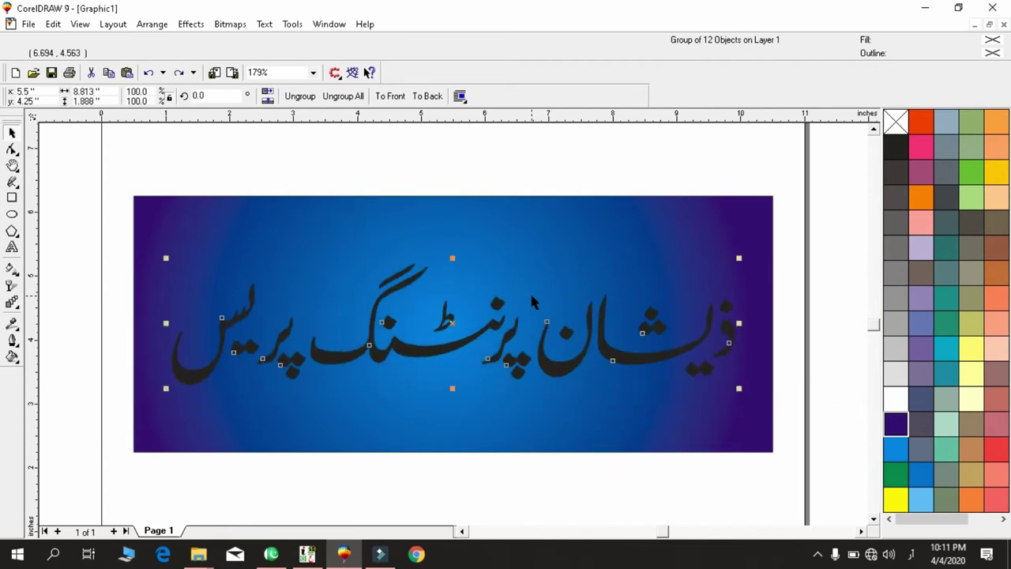
key(Up)
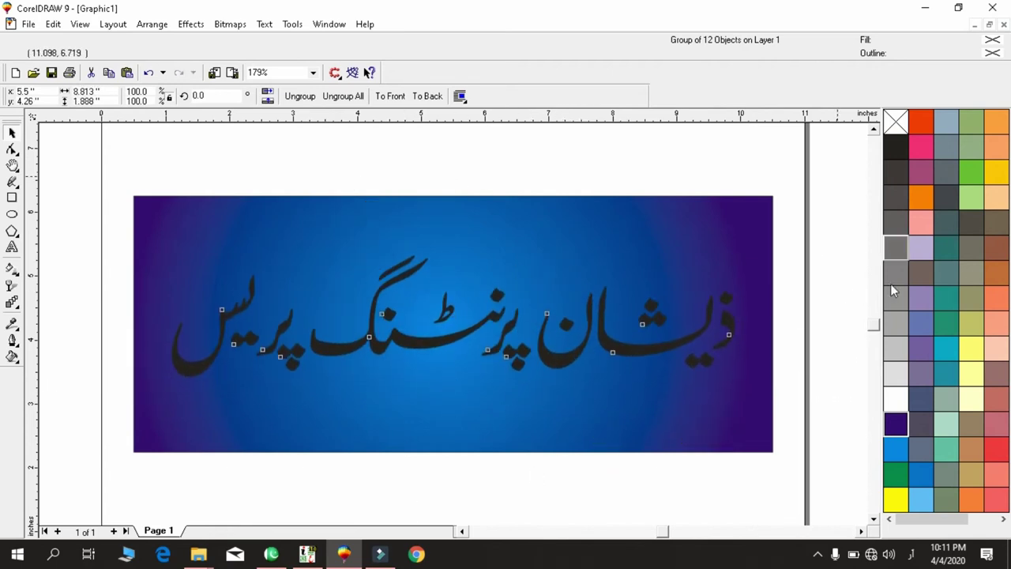
key(Up)
key(Up)
key(Up)
key(Up)
key(Up)
key(Up)
key(Up)
key(Up)
key(Up)
key(Down)
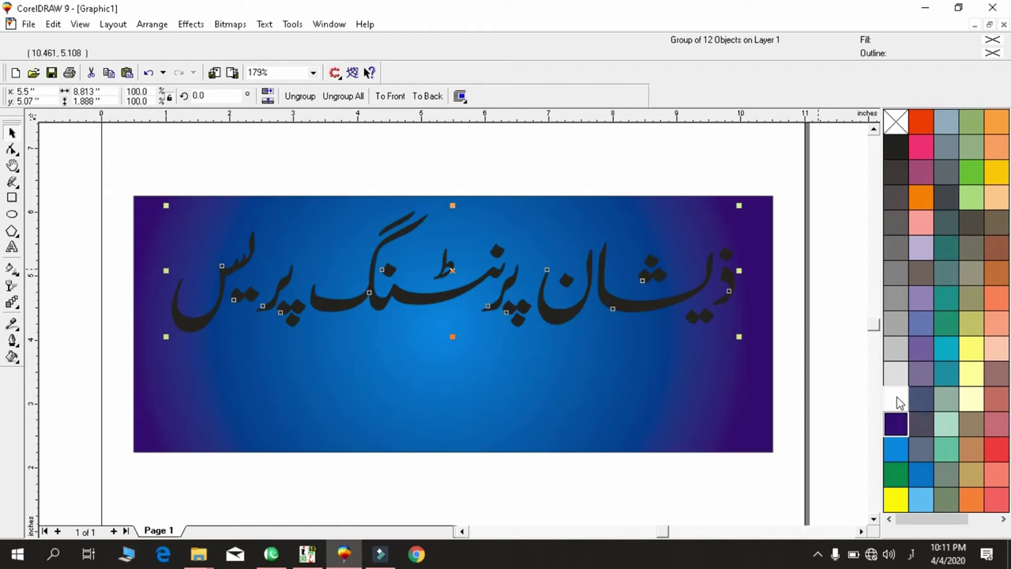
Fill the title orange-red and give it a white outline.
click(897, 400)
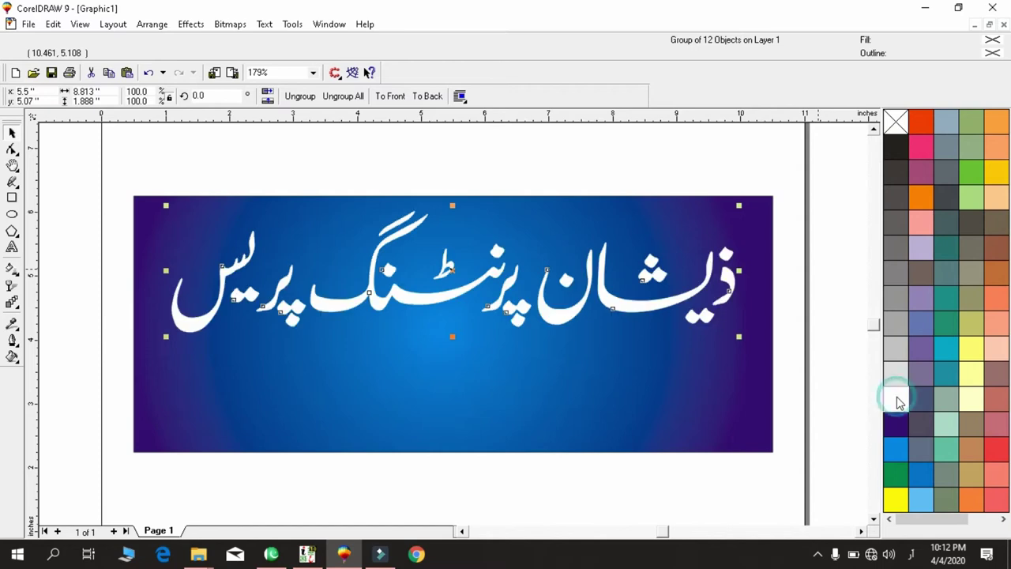
click(922, 125)
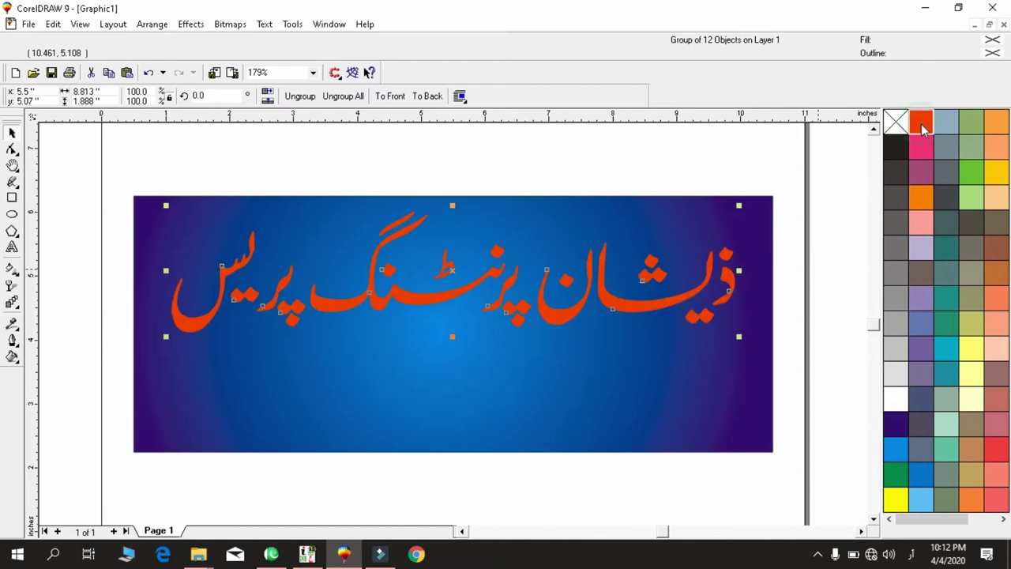
right_click(901, 404)
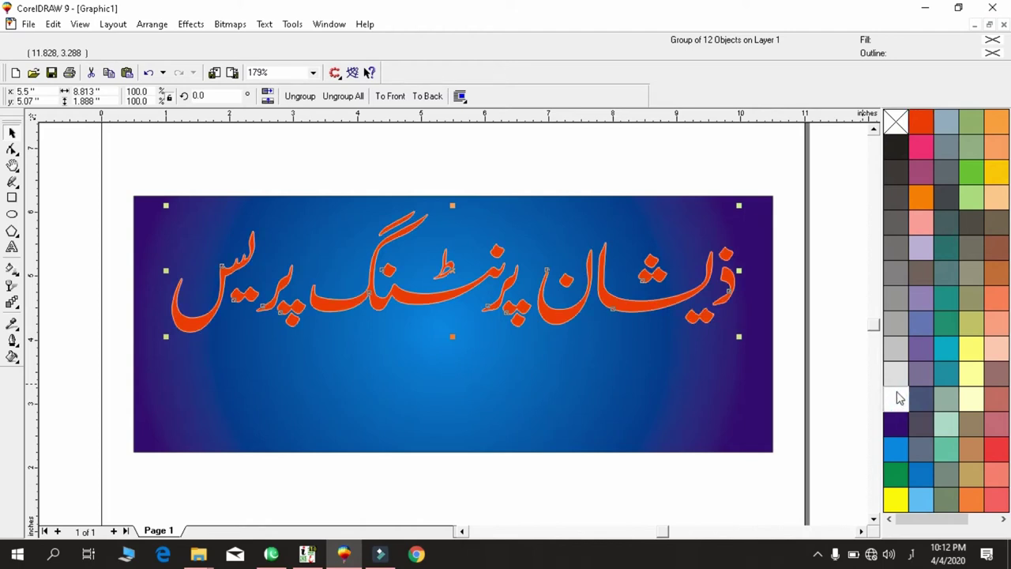
Set the outline to 2.2 pt, behind the fill, scaled with the image, rounded ends.
key(F12)
key(Tab)
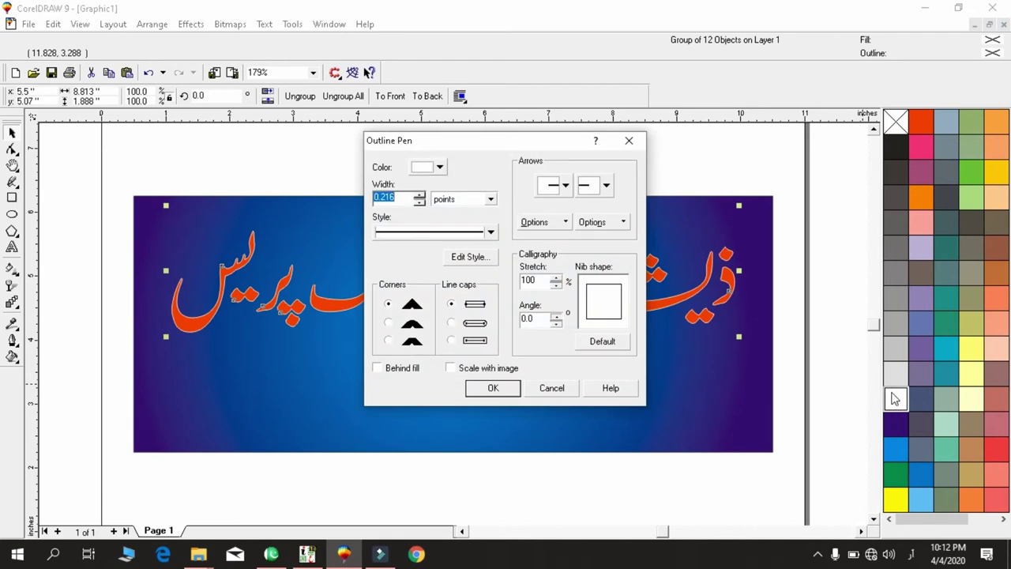
text(2.2)
key(Tab)
key(Tab)
key(Tab)
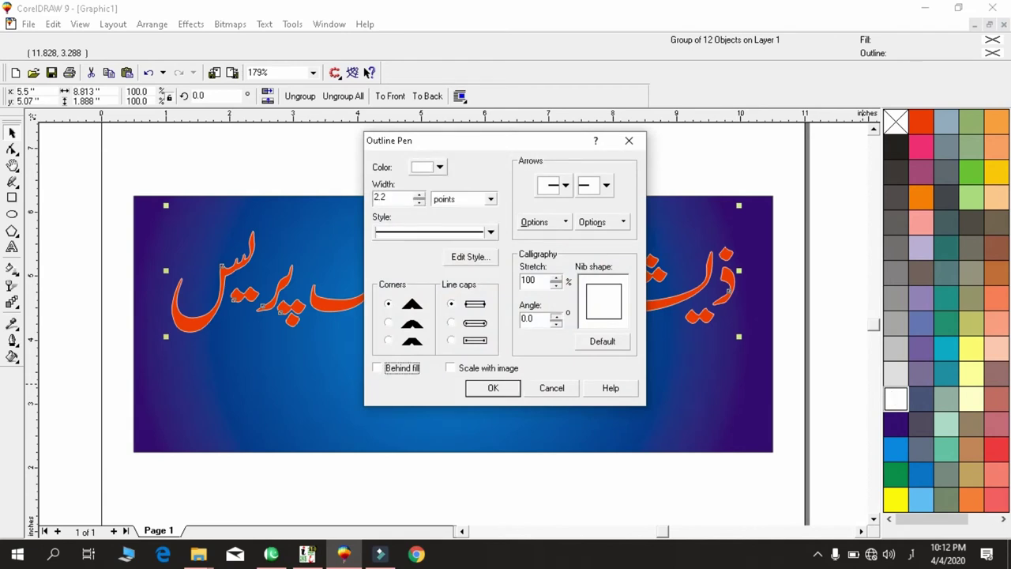
key(space)
key(Tab)
key(space)
Round the outline corners and widen the white outline to 5.5 pt.
key(Tab)
key(Down)
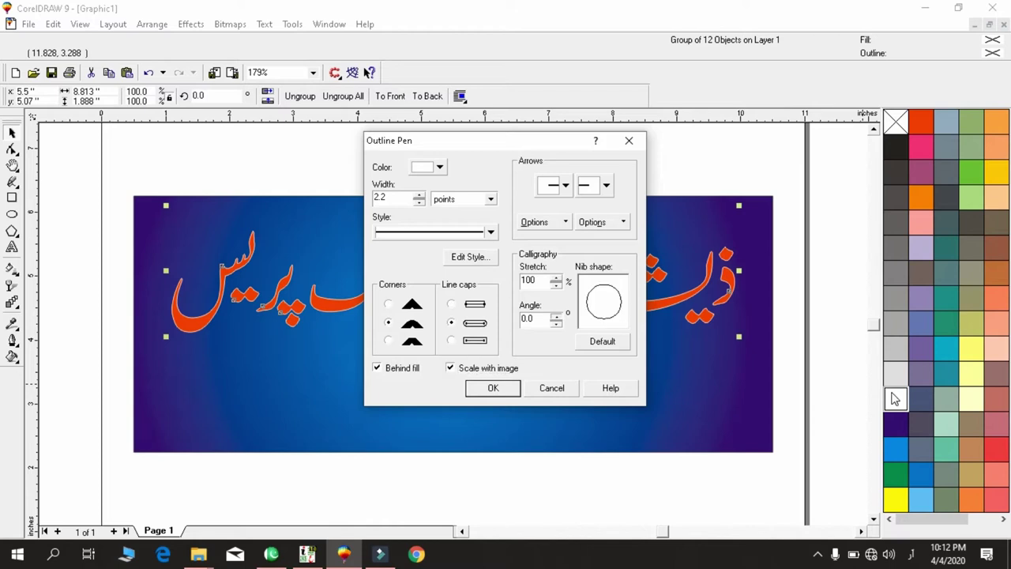
key(Return)
key(F12)
key(Tab)
key(Tab)
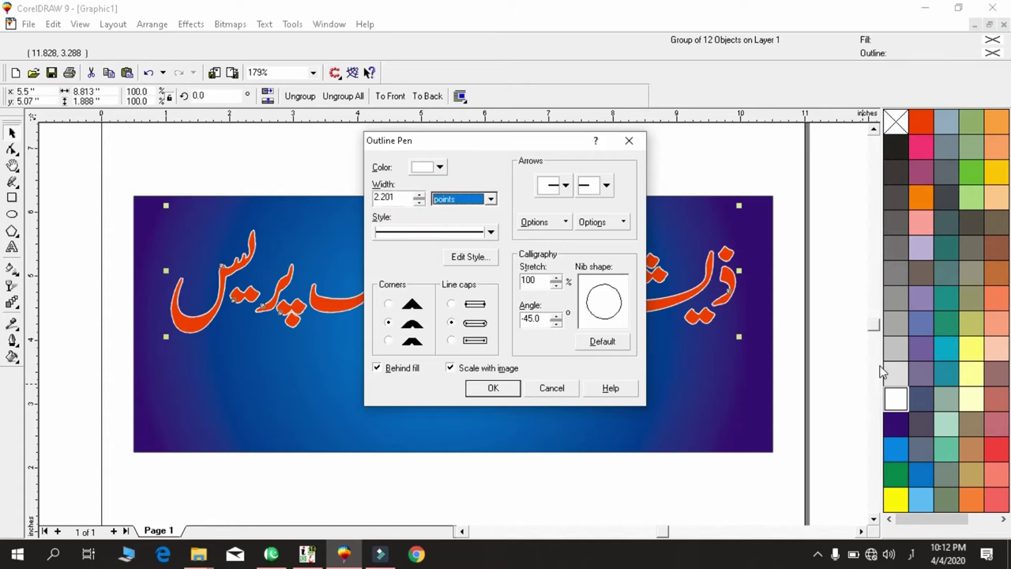
key(shift+Tab)
text(5)
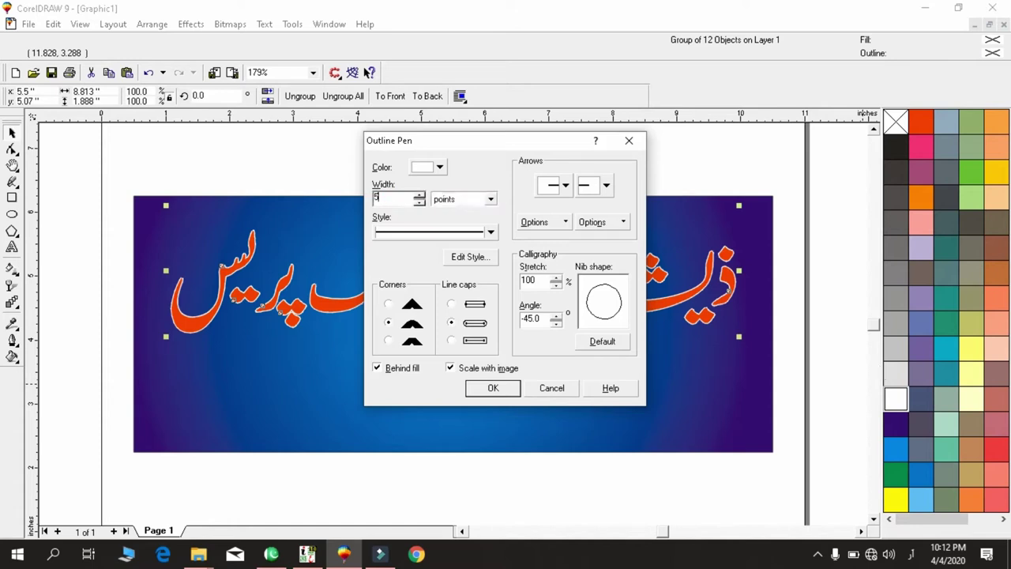
text(.5)
key(Return)
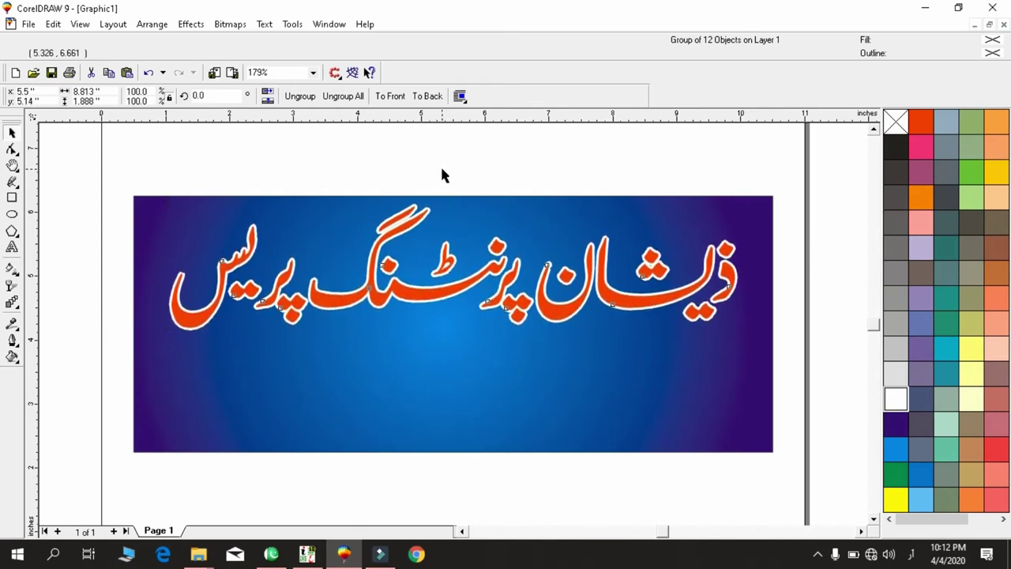
Select the small Urdu word group sitting left of the page.
click(370, 349)
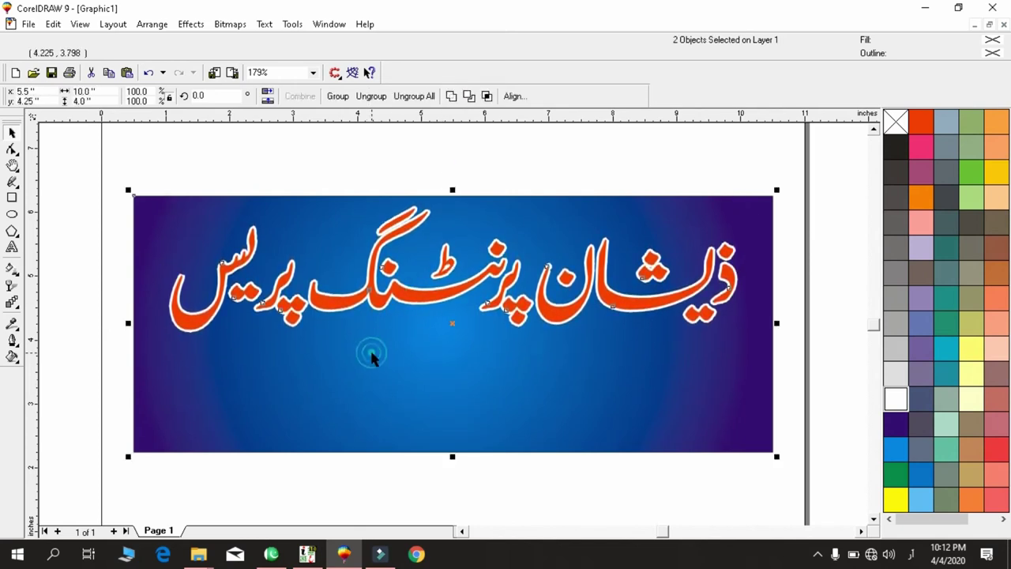
click(364, 168)
click(371, 306)
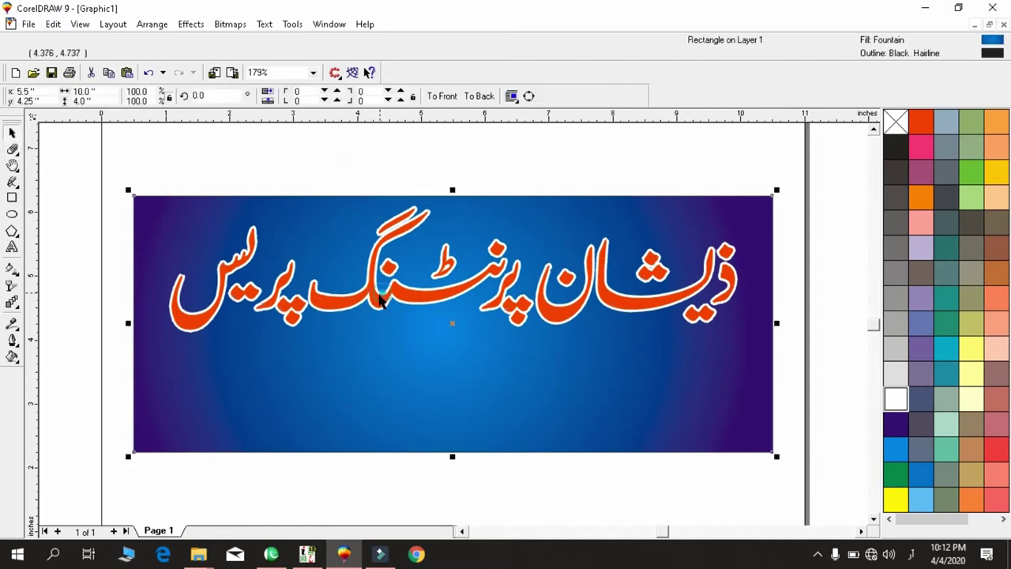
click(375, 302)
key(F3)
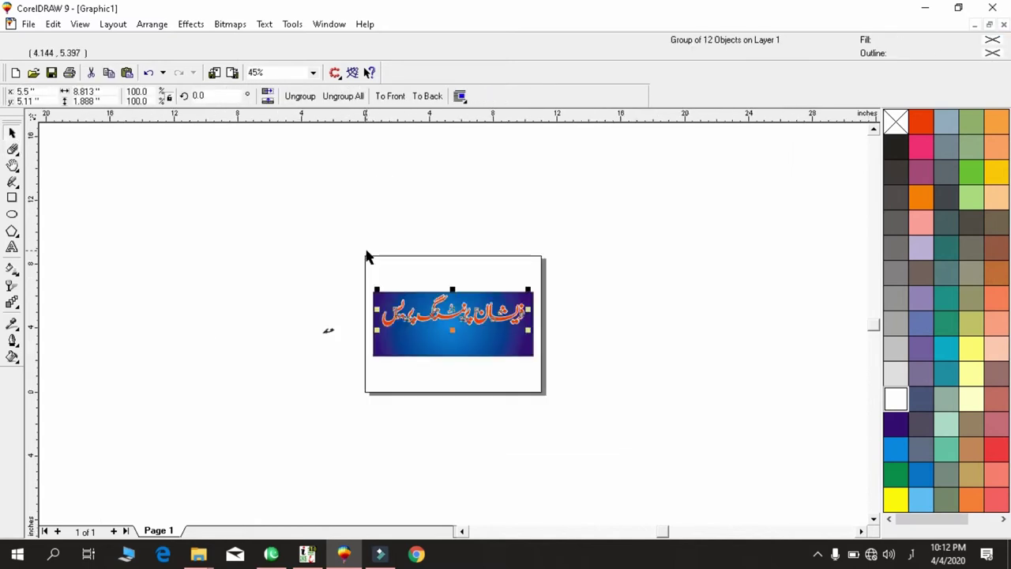
key(F4)
mouse_move(134, 275)
mouse_down()
mouse_move(79, 369)
mouse_move(140, 318)
mouse_move(354, 242)
mouse_up()
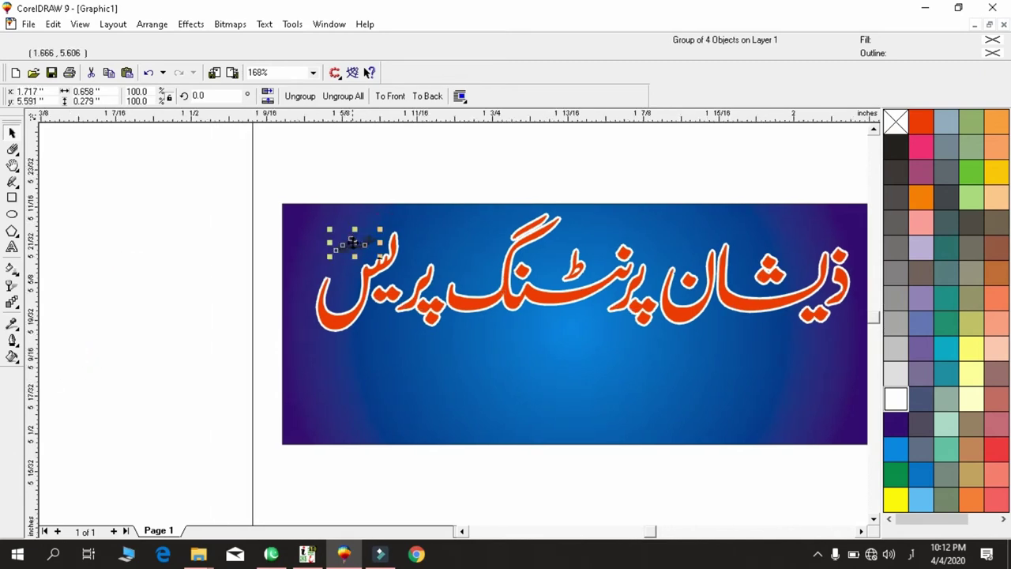
key(shift+F2)
key(F3)
Enlarge the small word above the title's left end and fill it yellow.
drag(399, 352, 283, 391)
click(362, 253)
drag(216, 244, 578, 452)
click(894, 502)
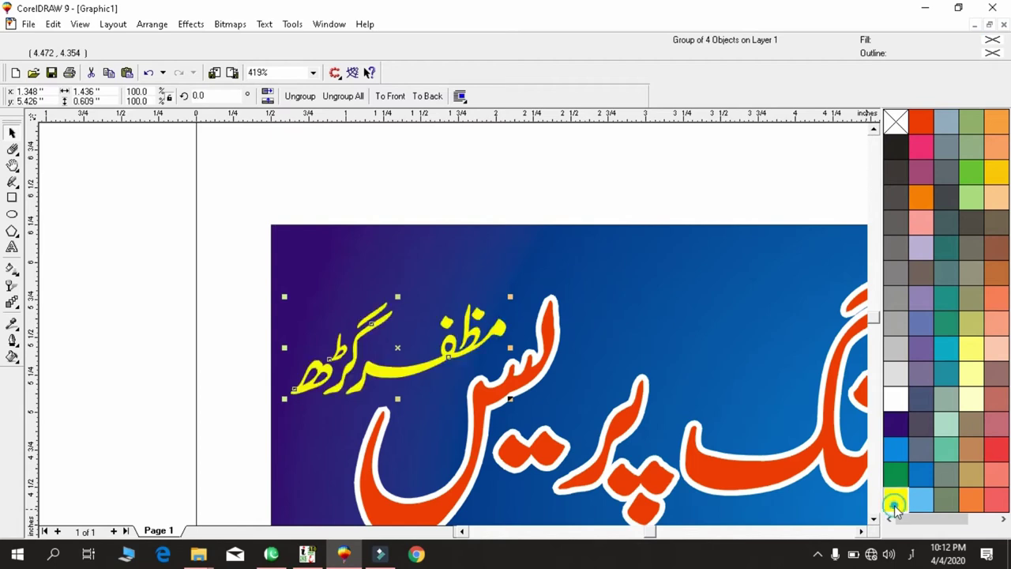
click(521, 232)
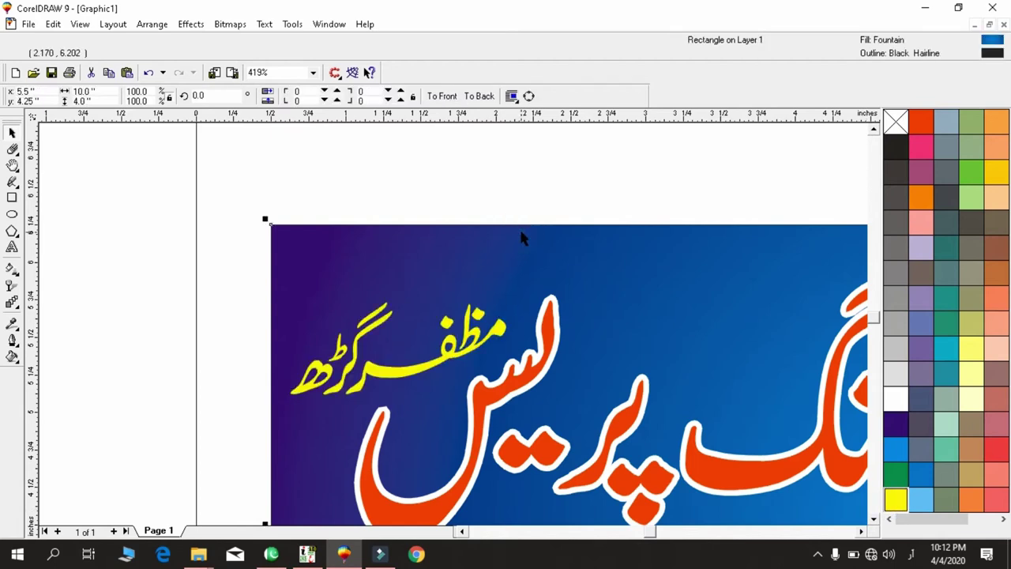
key(shift+F2)
click(576, 144)
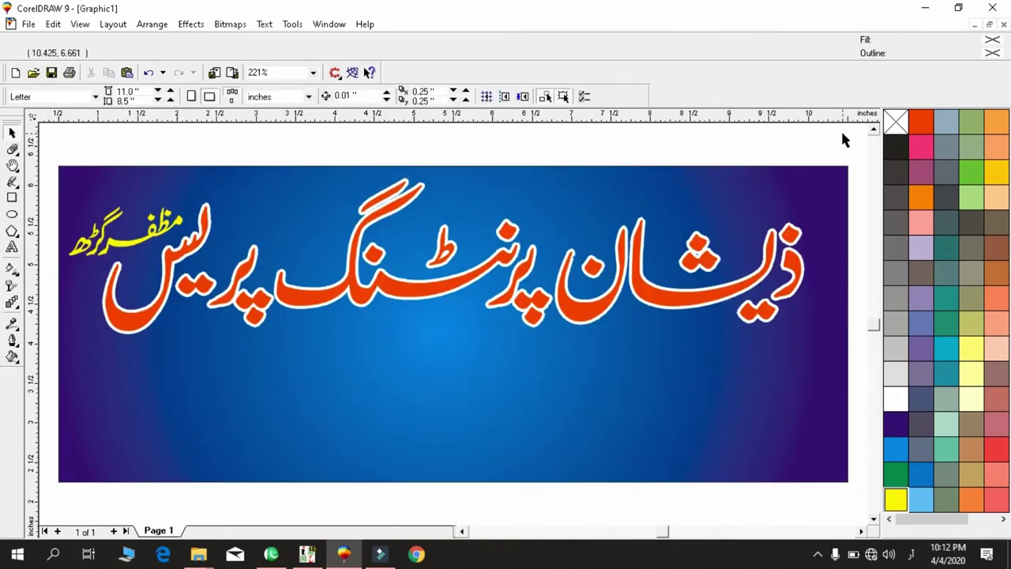
Clear the selection and open the Save Drawing dialog proposing Graphic1.cdr.
click(841, 133)
drag(4, 373, 4, 373)
key(ctrl+g)
key(ctrl+z)
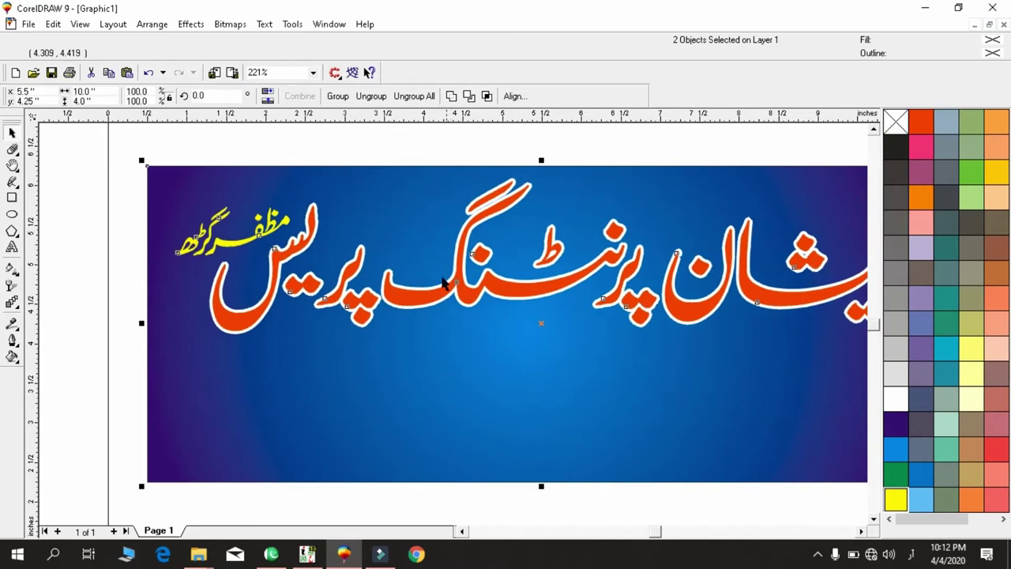
key(F3)
key(shift+F2)
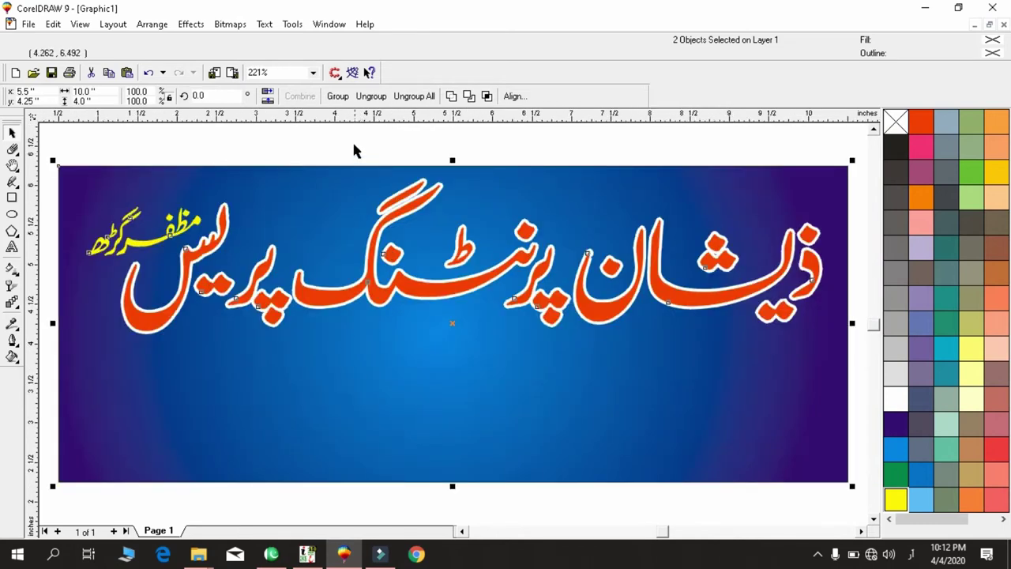
click(351, 146)
key(ctrl+s)
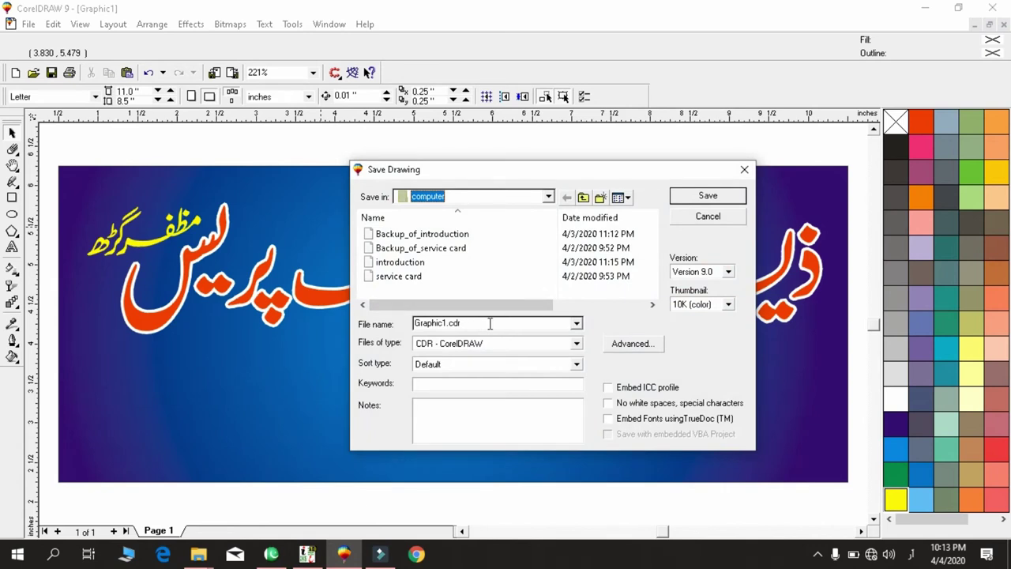
Replace Graphic1.cdr with the file name 'panaflex design' and save as CDR.
click(490, 323)
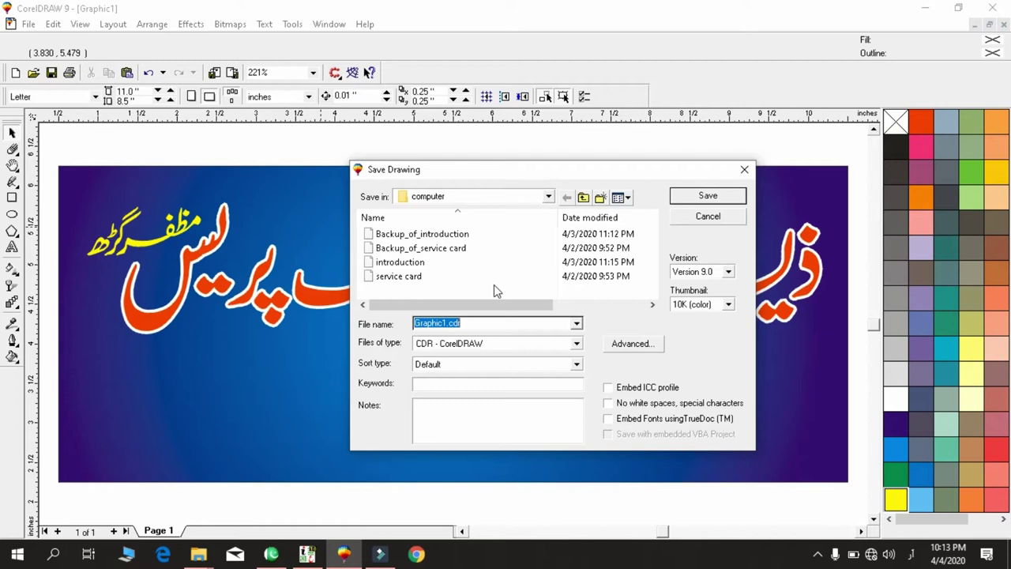
text(Ca)
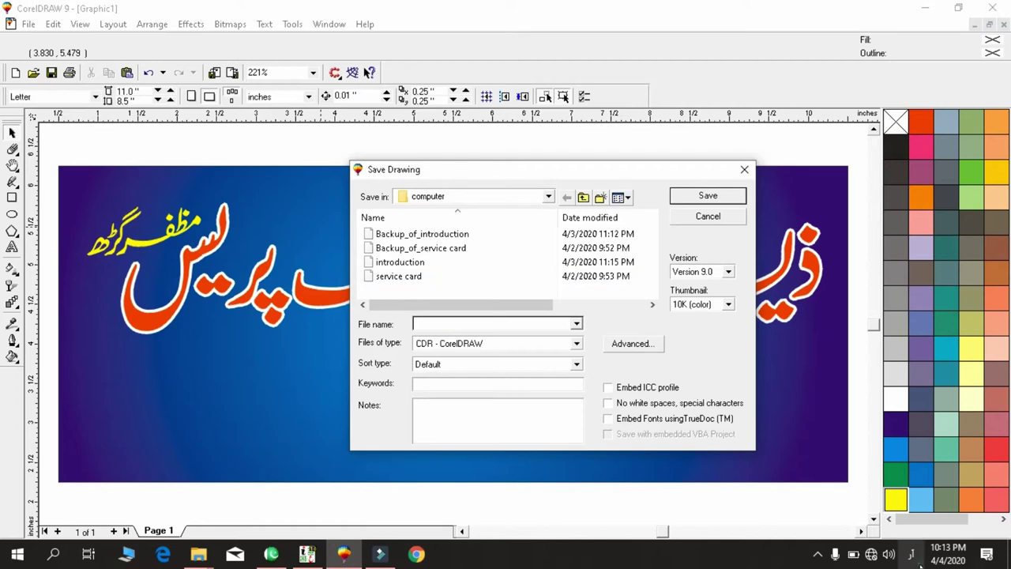
key(super+space)
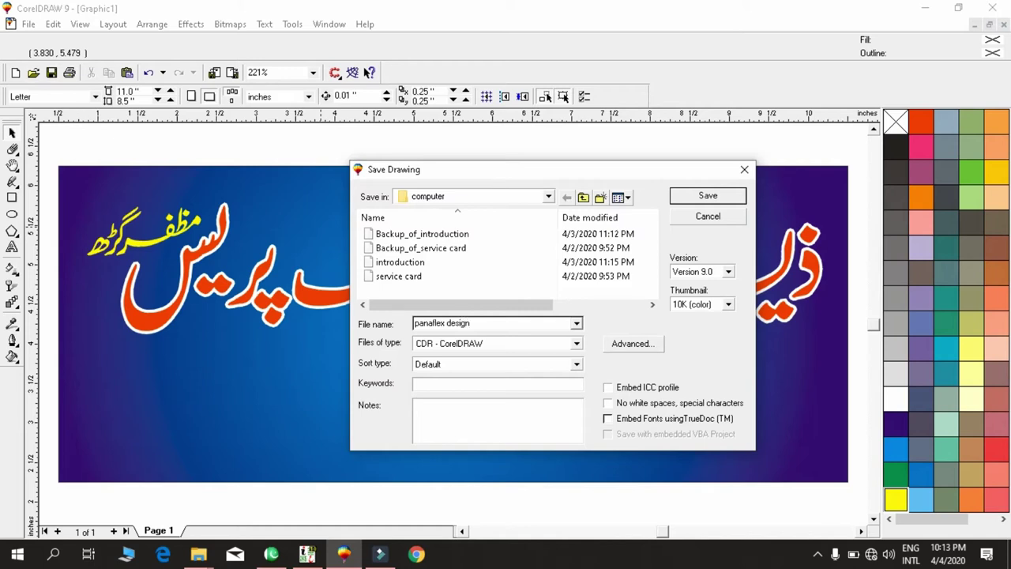
key(Return)
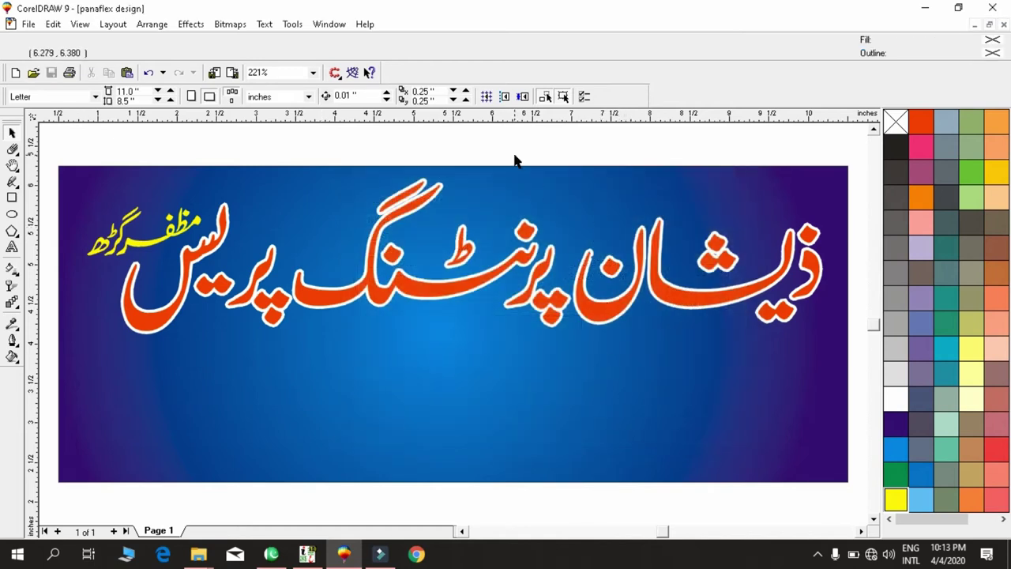
Draw a rectangle over the banner's lower right and rotate it about 21°.
key(F3)
click(518, 371)
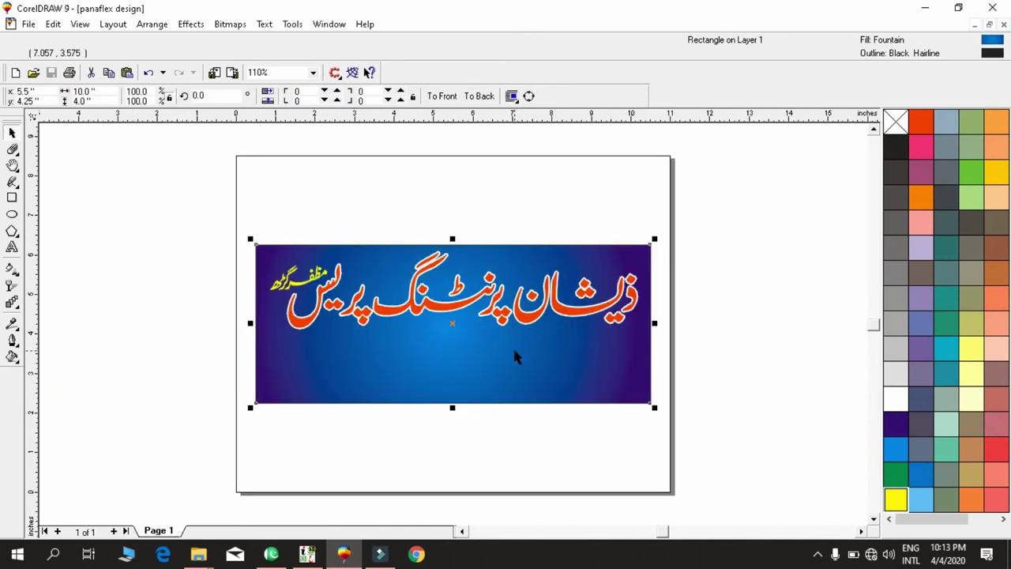
key(F6)
drag(466, 347, 737, 449)
key(space)
click(730, 363)
drag(740, 340, 715, 293)
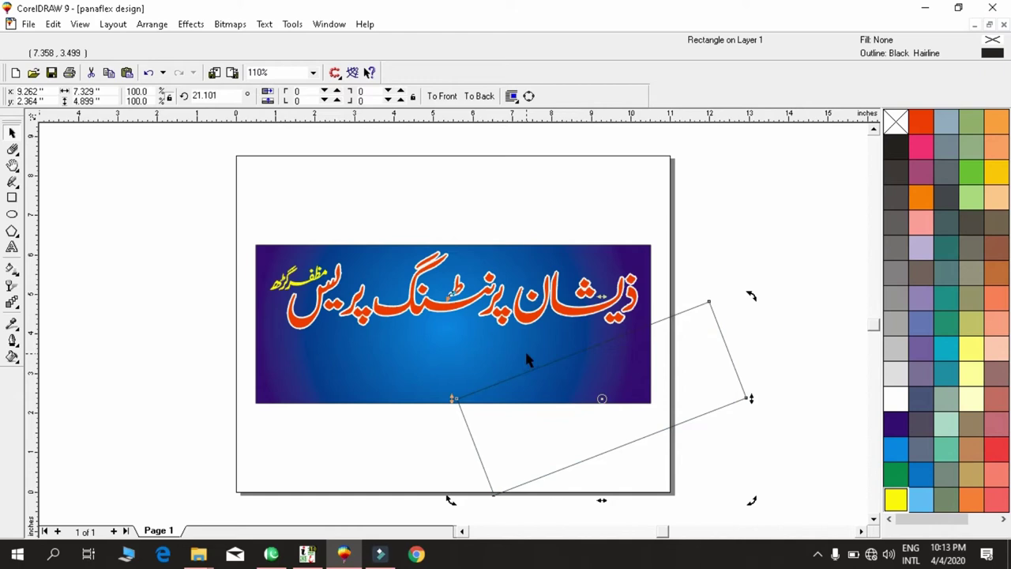
PowerClip the tilted rectangle inside the banner and move it toward the top right.
click(424, 310)
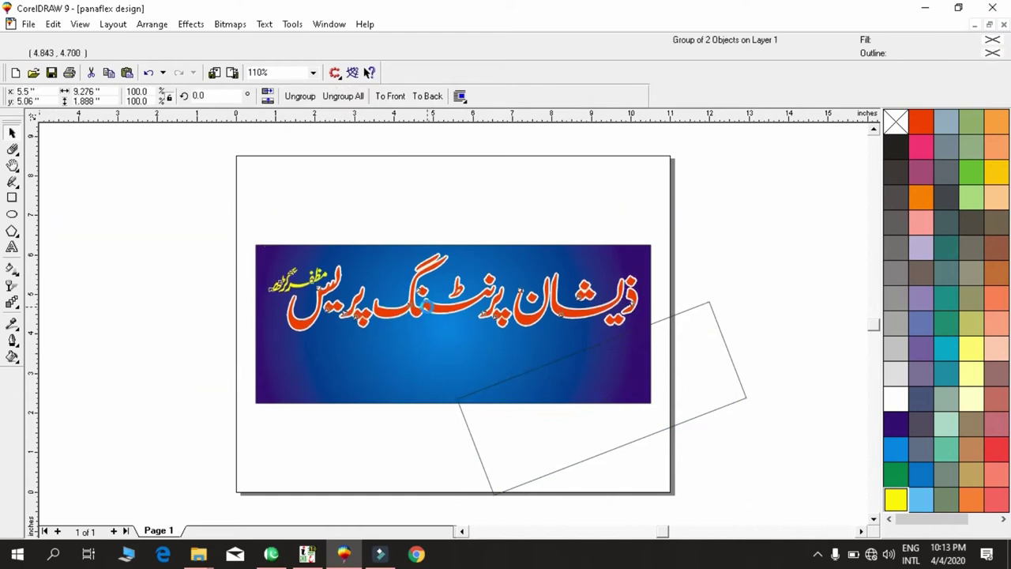
click(703, 357)
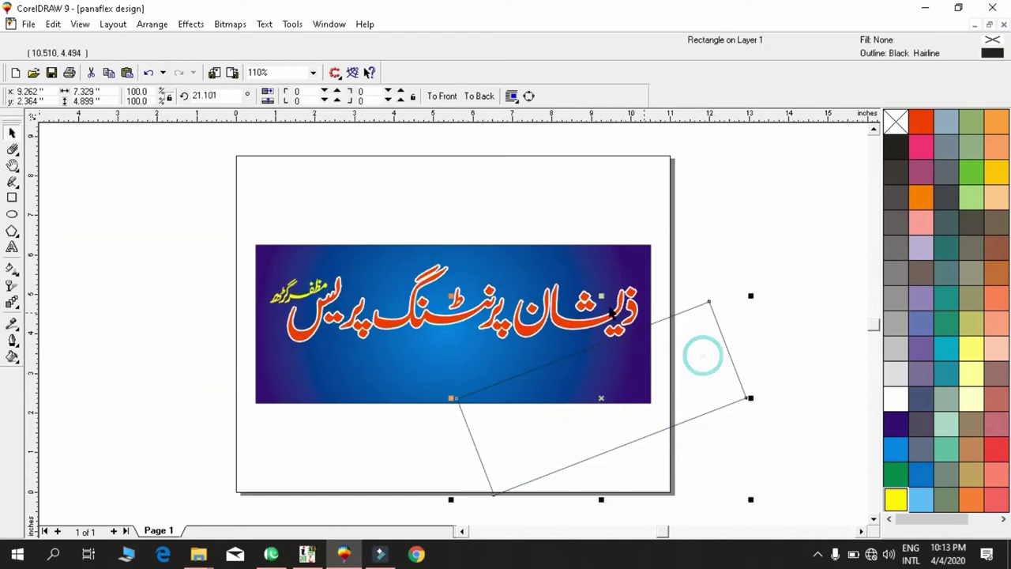
key(Escape)
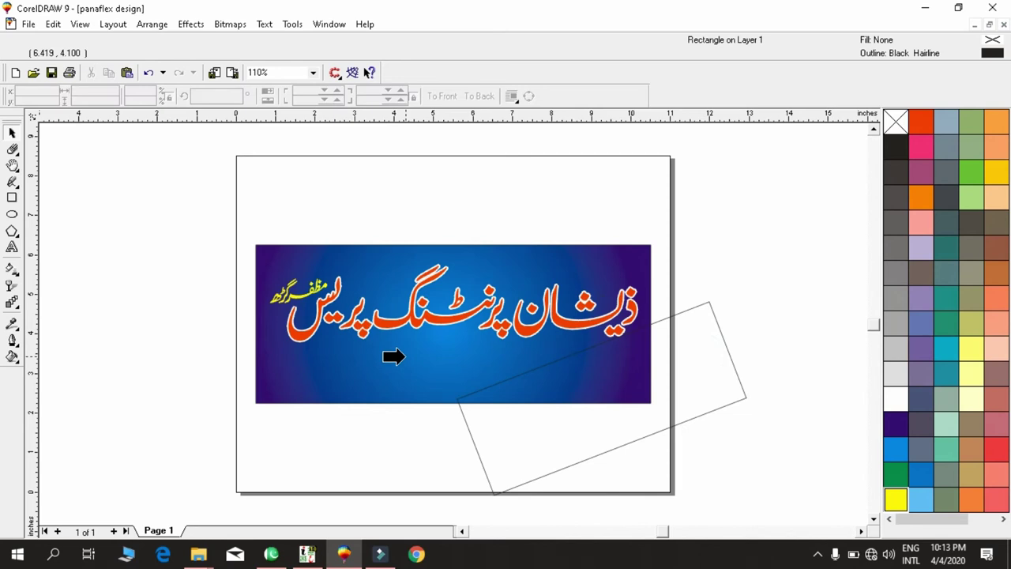
click(404, 357)
ctrl+click(405, 351)
click(419, 349)
drag(416, 353, 677, 207)
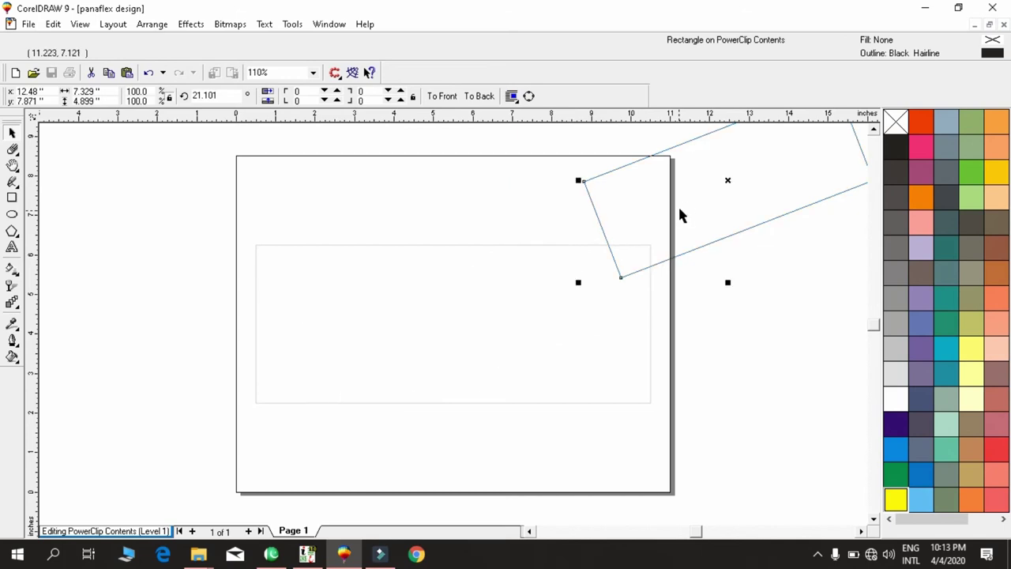
Colour the tilted rectangle yellow and make stepped offset copies toward the left.
click(895, 499)
right_click(895, 499)
drag(711, 183, 685, 202)
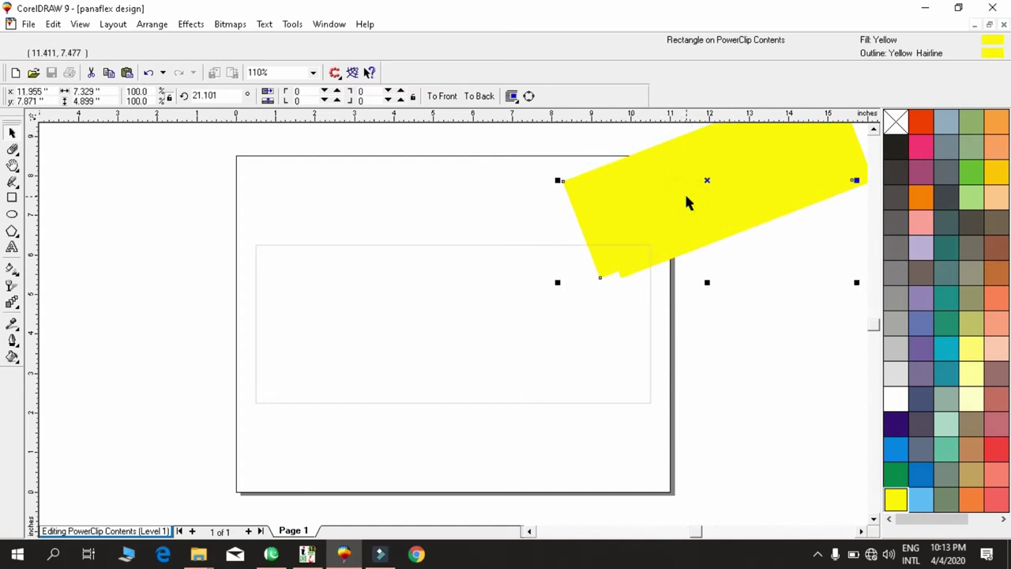
key(ctrl+d)
key(ctrl+d)
key(ctrl+d)
key(ctrl+d)
key(ctrl+d)
key(ctrl+d)
key(ctrl+d)
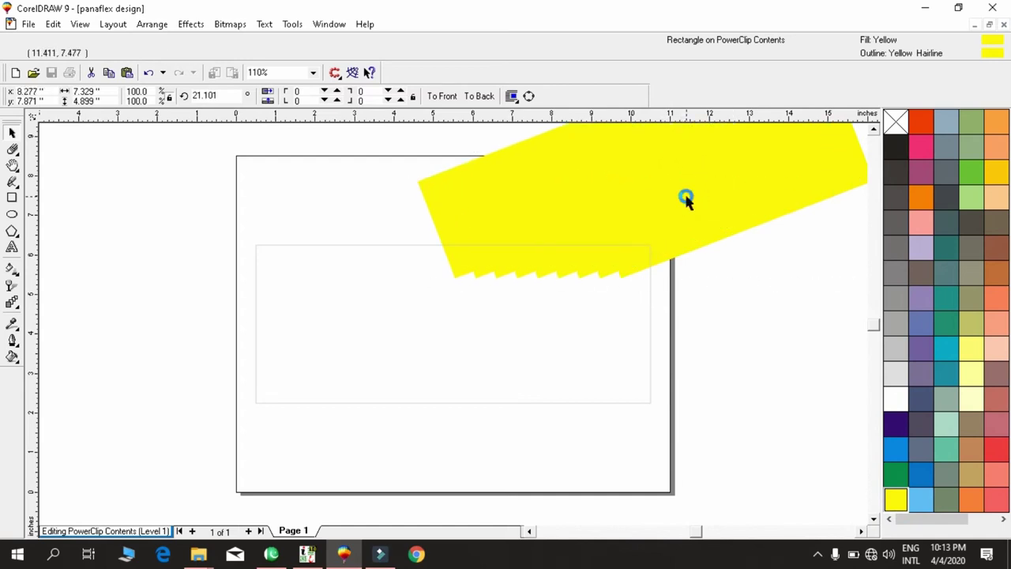
key(ctrl+d)
key(ctrl+d)
key(ctrl+d)
key(ctrl+d)
key(ctrl+d)
key(ctrl+d)
key(ctrl+d)
key(ctrl+d)
key(ctrl+d)
key(ctrl+d)
key(ctrl+d)
key(ctrl+d)
key(ctrl+d)
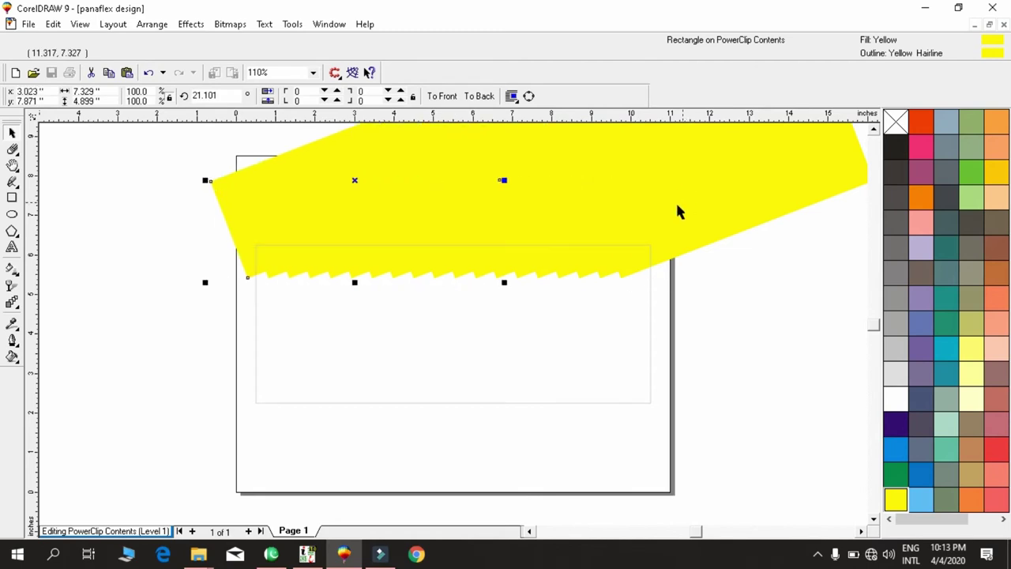
Nudge all 19 yellow copies right and finish editing the PowerClip.
key(F3)
drag(248, 181, 735, 338)
key(Right)
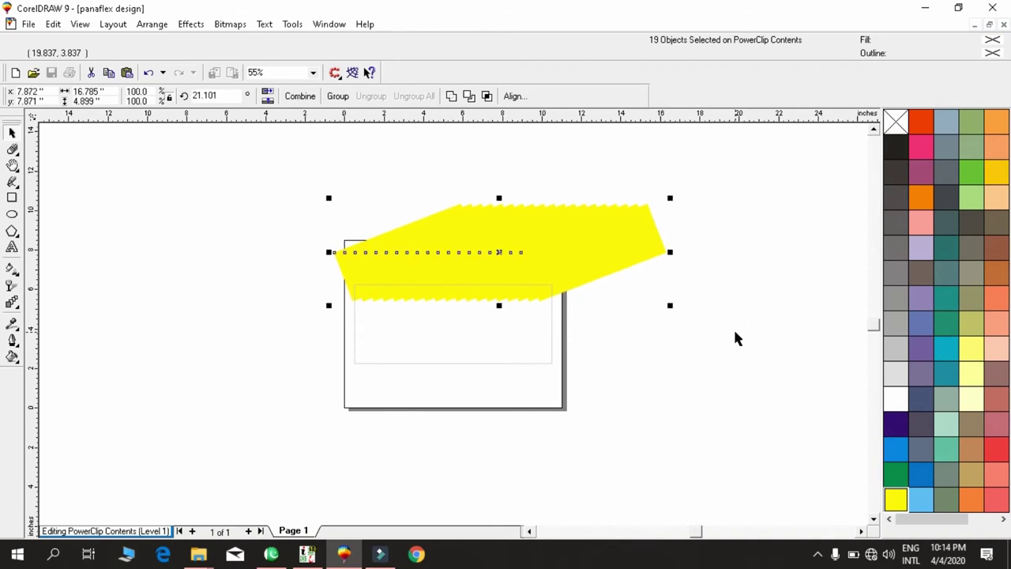
ctrl+click(730, 326)
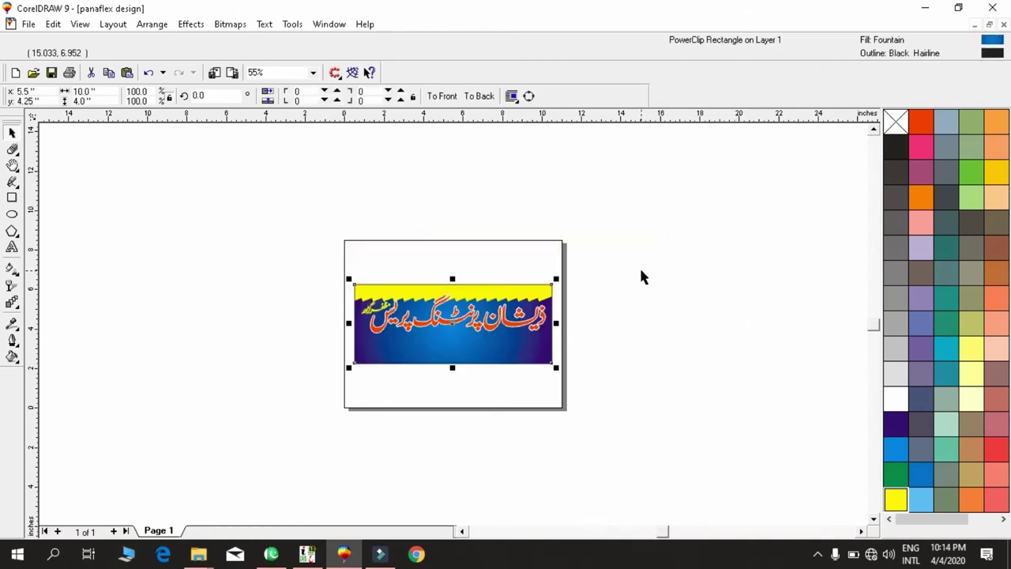
key(shift+F2)
key(F3)
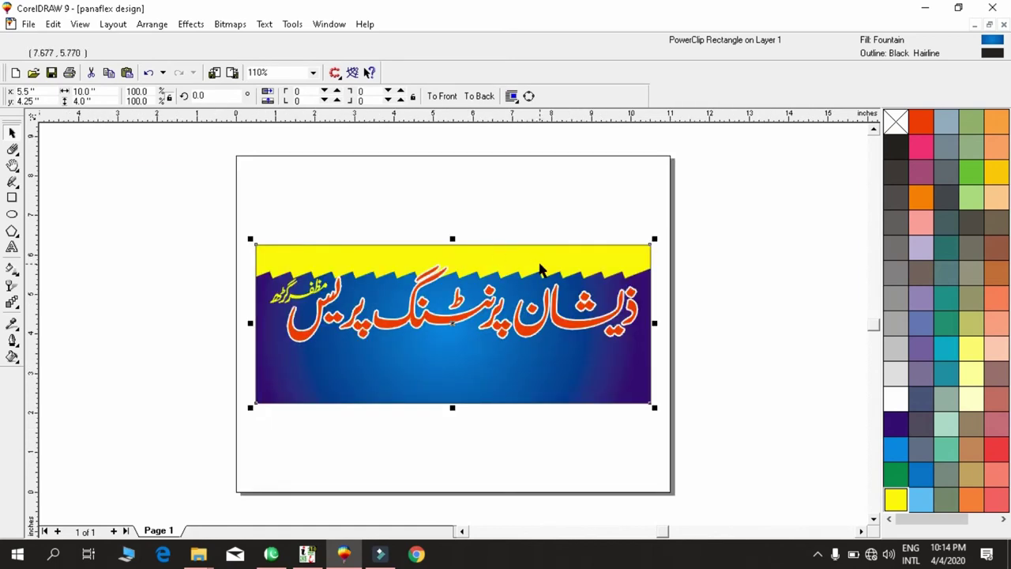
key(shift+F2)
Reopen the PowerClip contents, nudge the yellow zigzag up, and finish editing.
key(F3)
ctrl+click(552, 366)
key(F3)
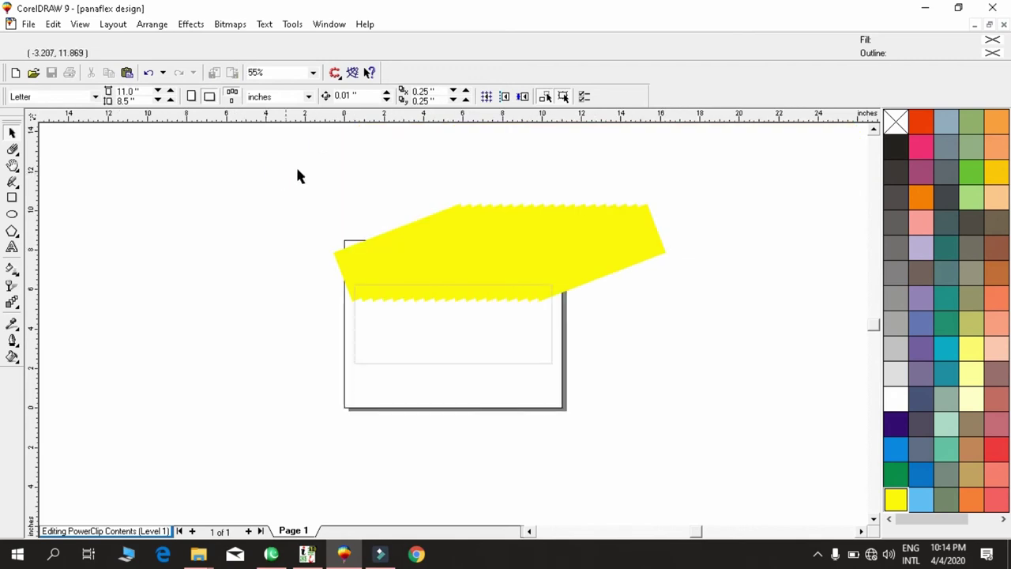
drag(614, 357, 750, 341)
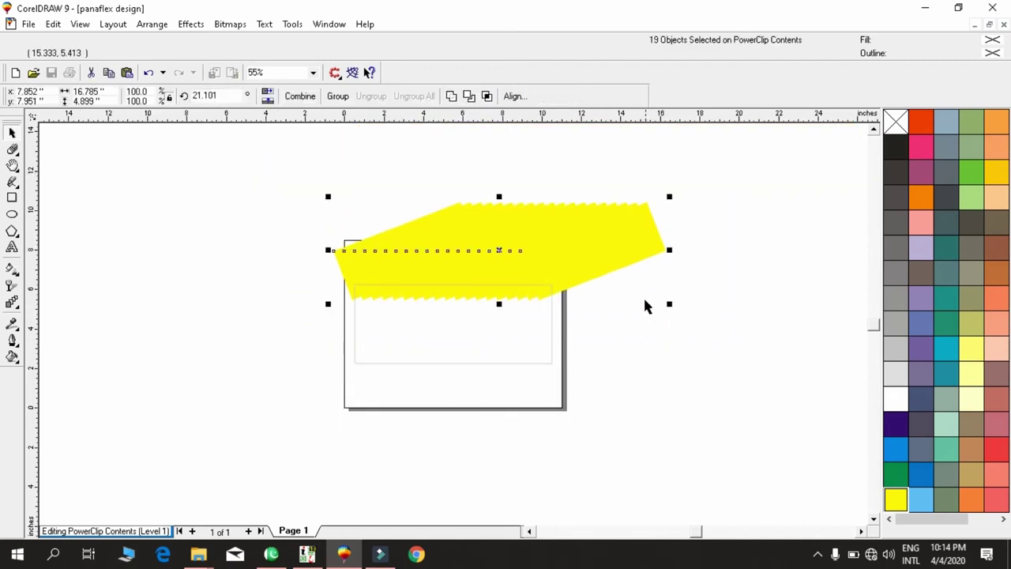
key(Up)
key(Up)
key(Up)
key(Up)
key(Up)
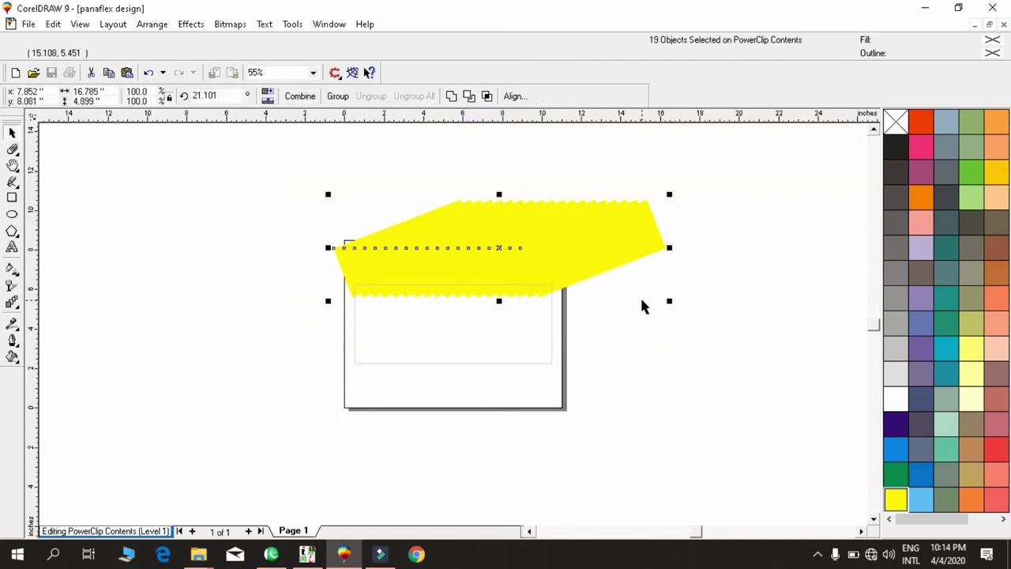
key(Up)
key(Up)
key(Up)
key(Up)
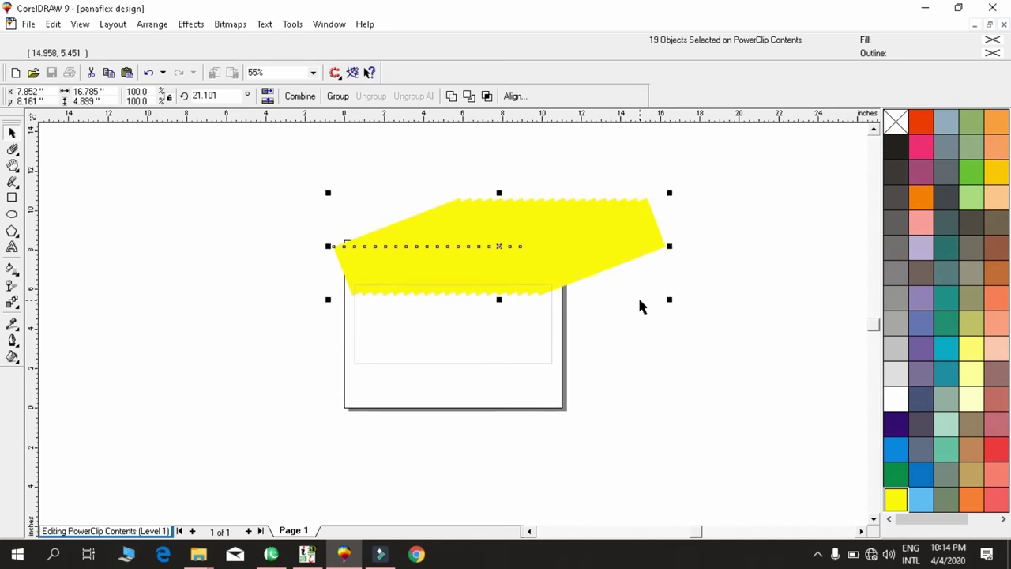
key(Up)
key(Up)
ctrl+click(582, 238)
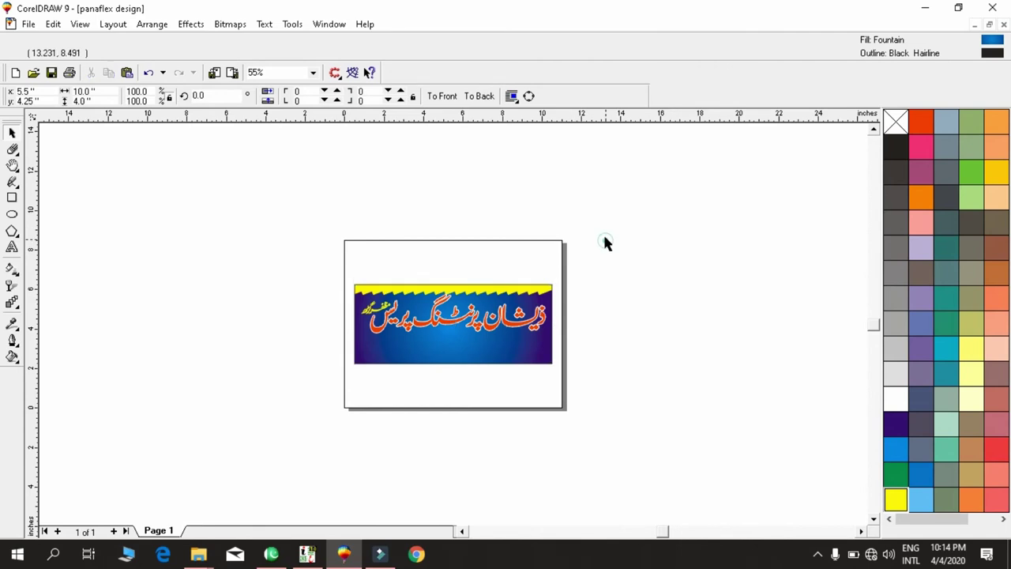
drag(591, 237, 277, 329)
key(shift+F2)
drag(864, 158, 23, 429)
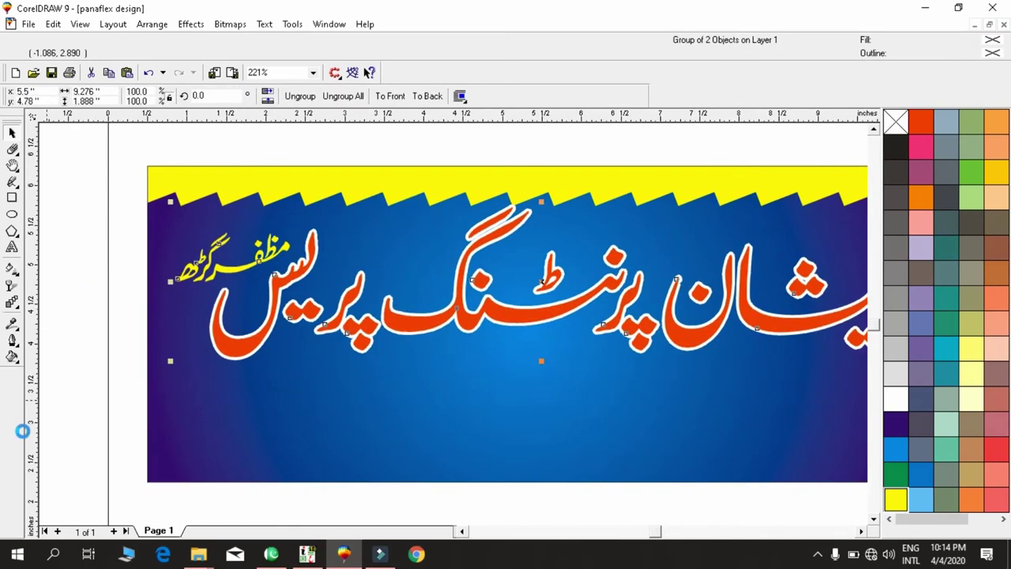
click(415, 407)
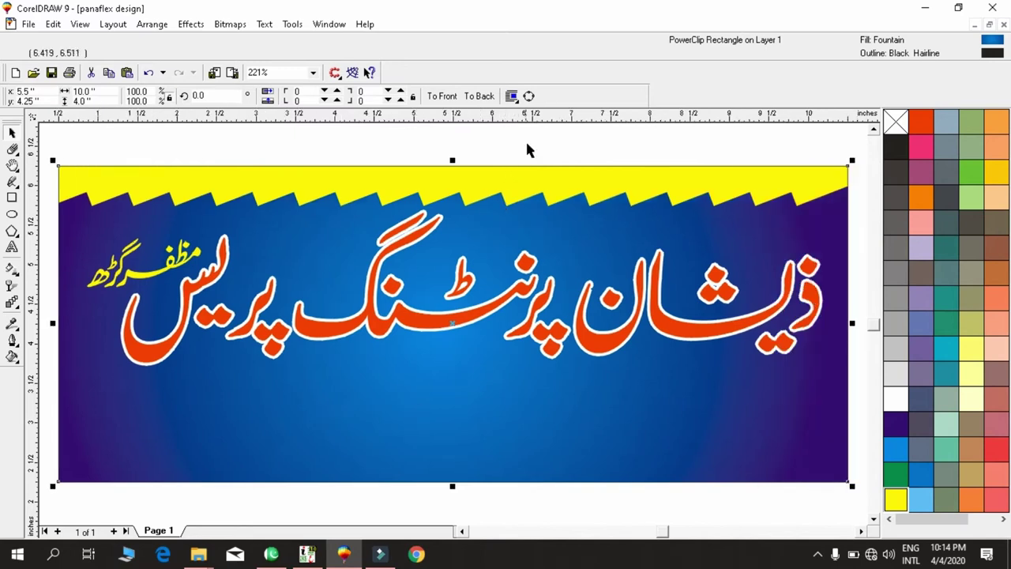
click(527, 145)
click(533, 214)
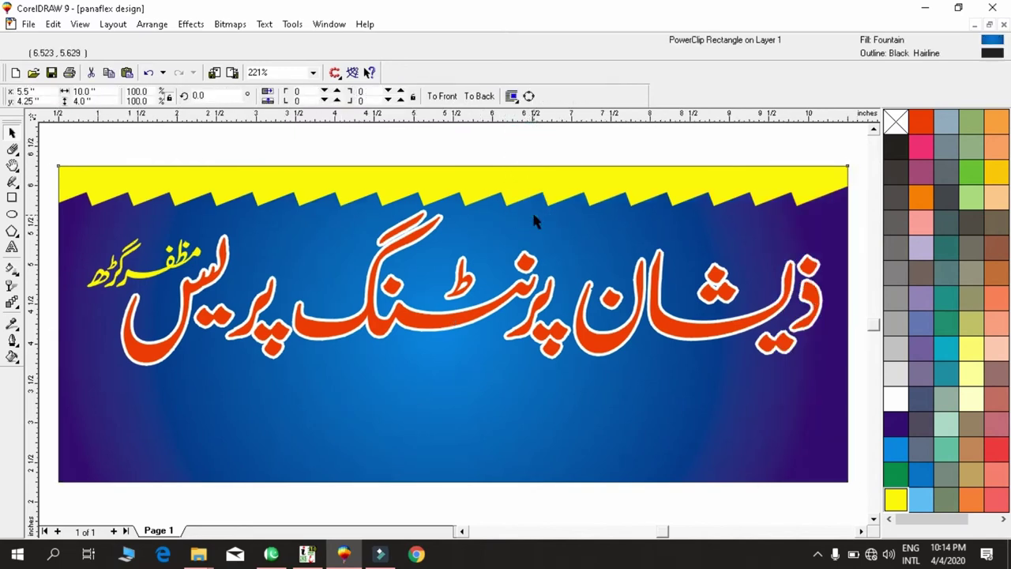
click(528, 141)
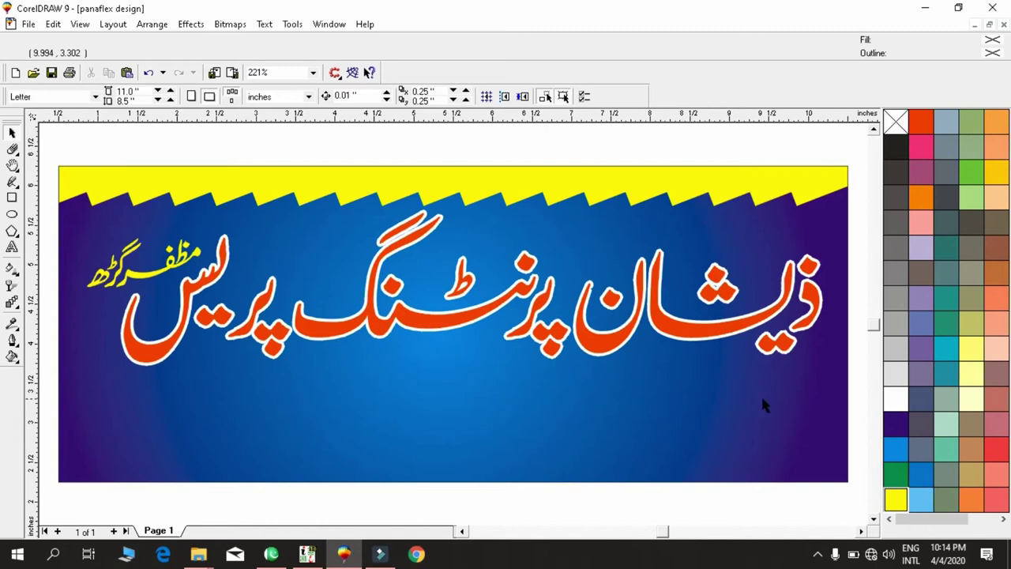
Draw a rectangle over the banner's lower right with corner roundness 23.
key(F6)
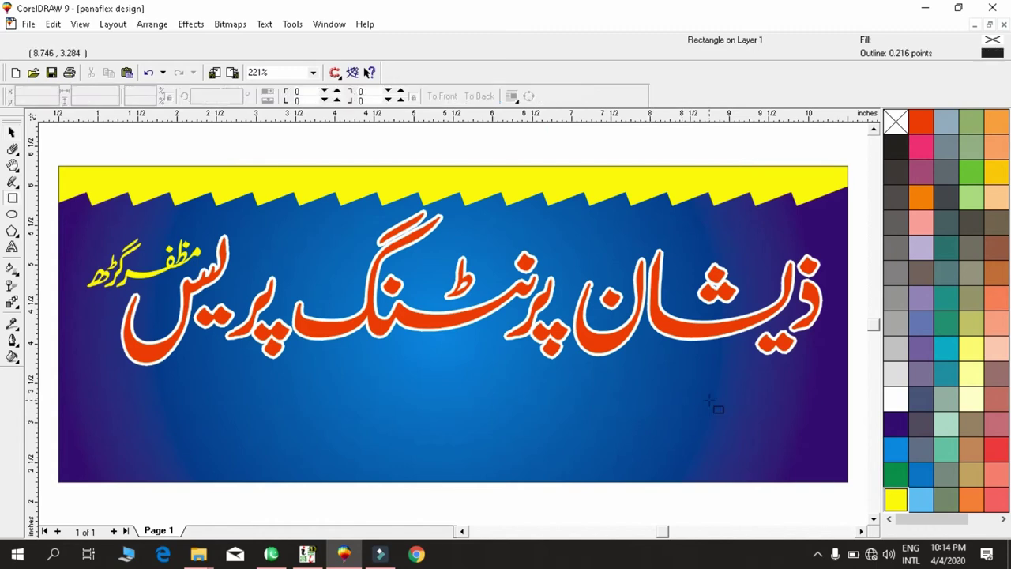
drag(692, 378, 820, 434)
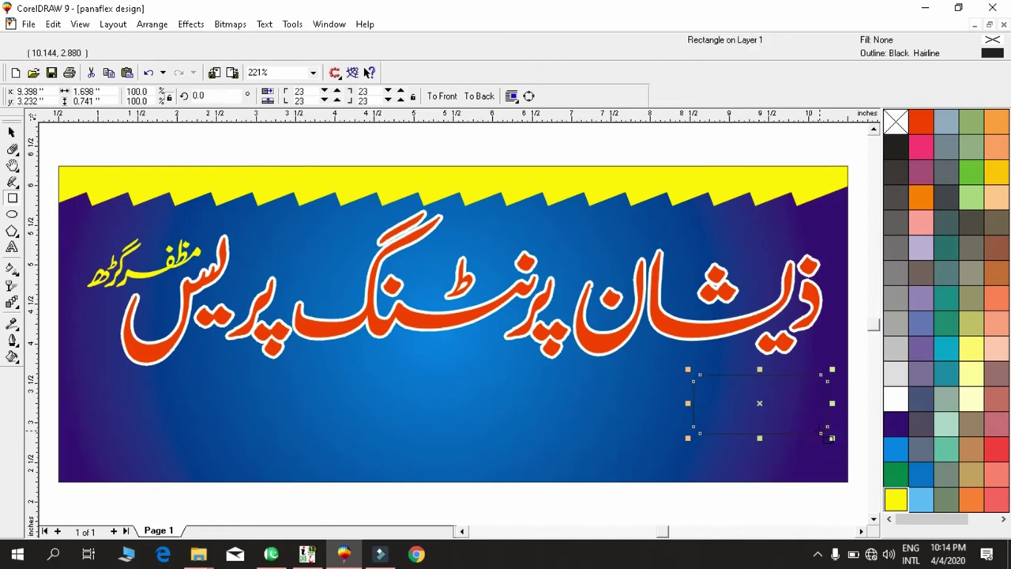
key(shift+F2)
key(F3)
key(F3)
key(space)
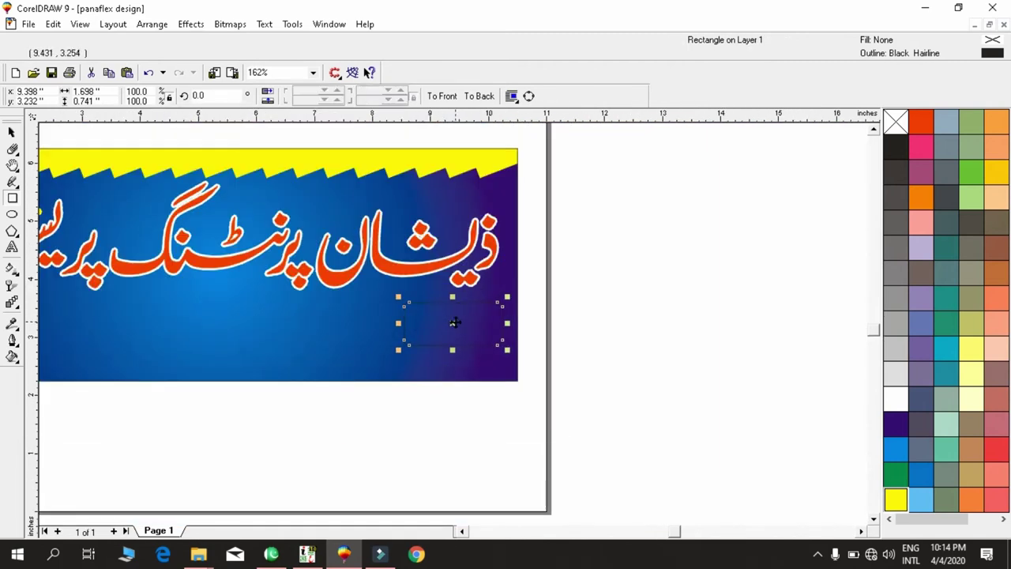
key(space)
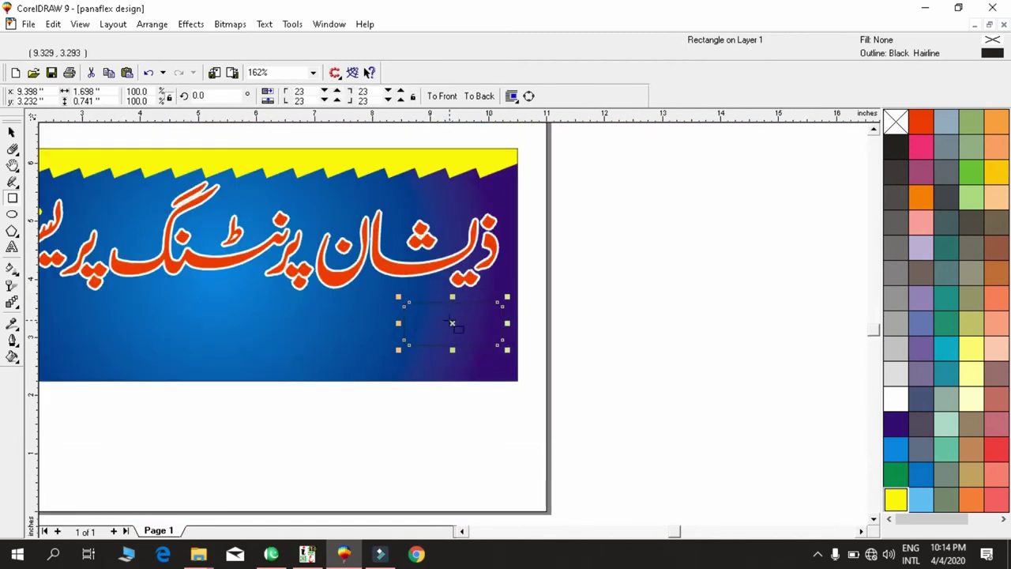
key(shift+F2)
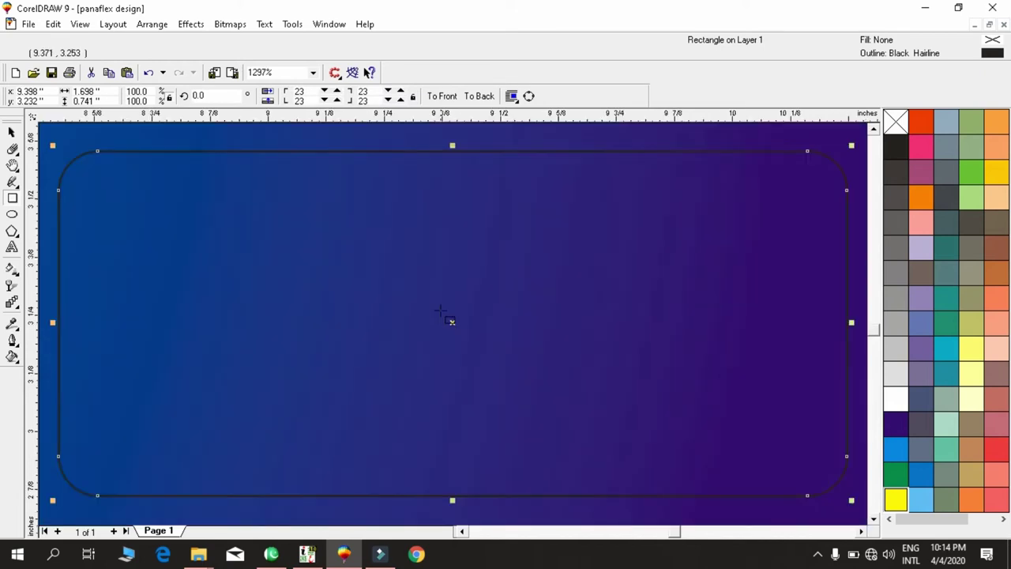
key(F3)
key(Escape)
Draw a 1.33 × 0.794 inch oval at the lower right, filled and outlined white.
key(F7)
drag(312, 291, 624, 479)
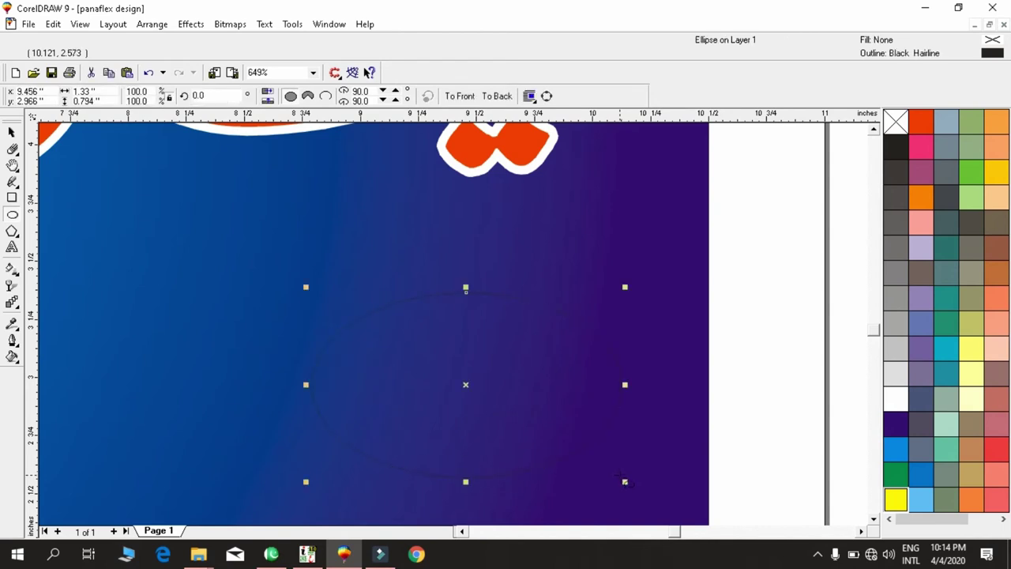
key(shift+F2)
key(F3)
click(897, 401)
right_click(897, 401)
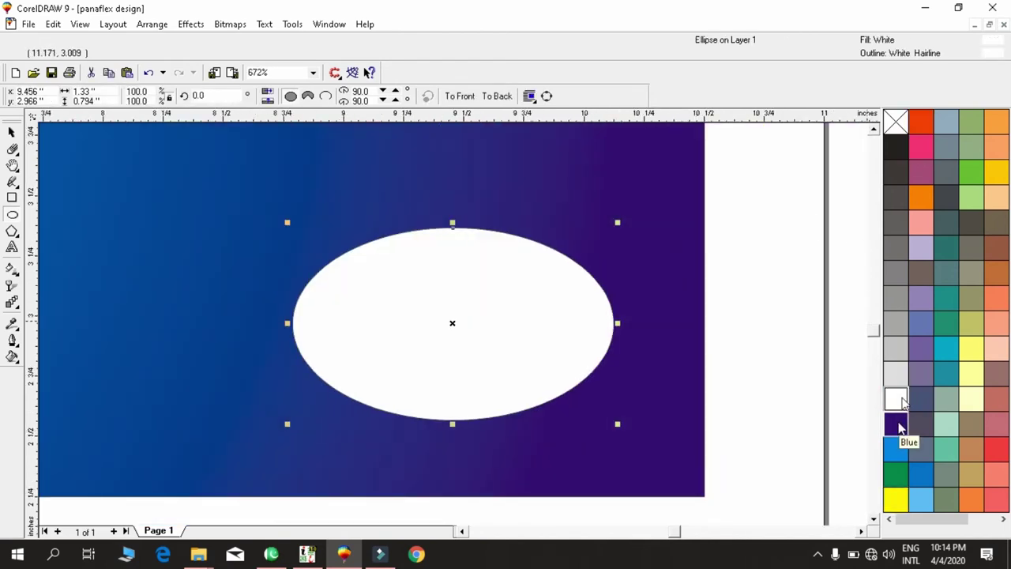
Colour the oval red and give it a red-to-yellow fountain fill.
click(919, 125)
right_click(920, 126)
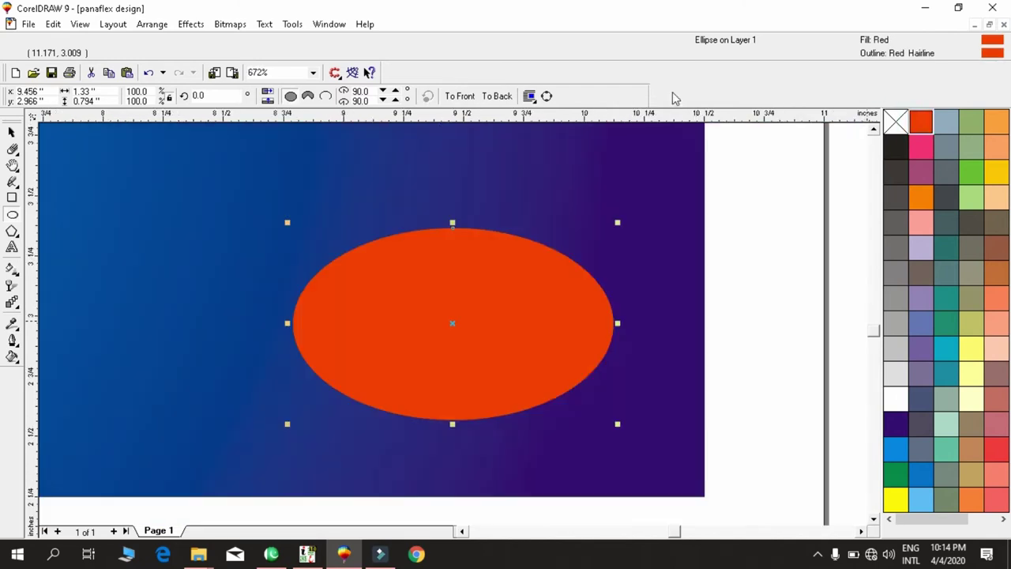
key(g)
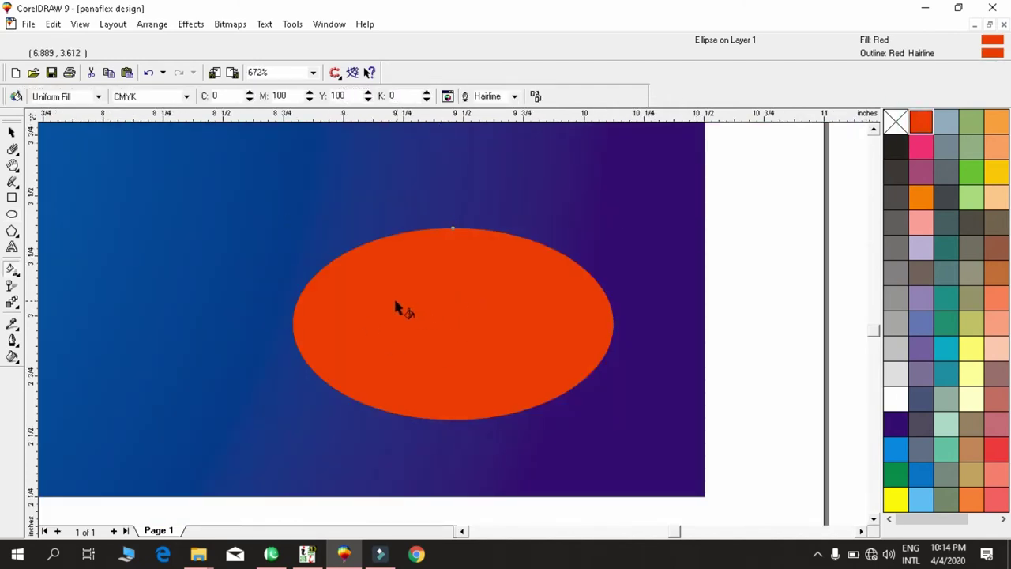
drag(385, 322, 535, 327)
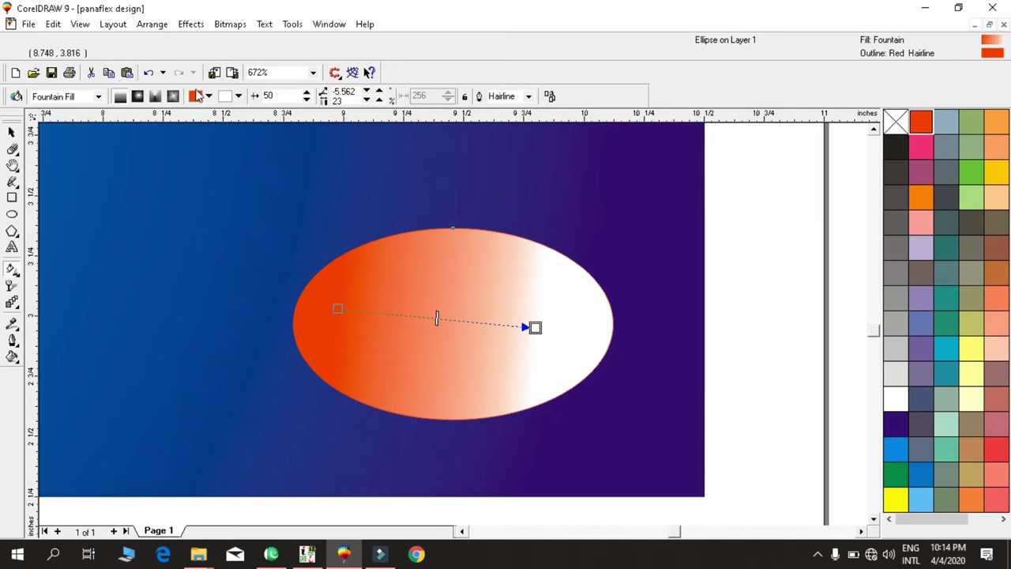
click(238, 96)
click(271, 113)
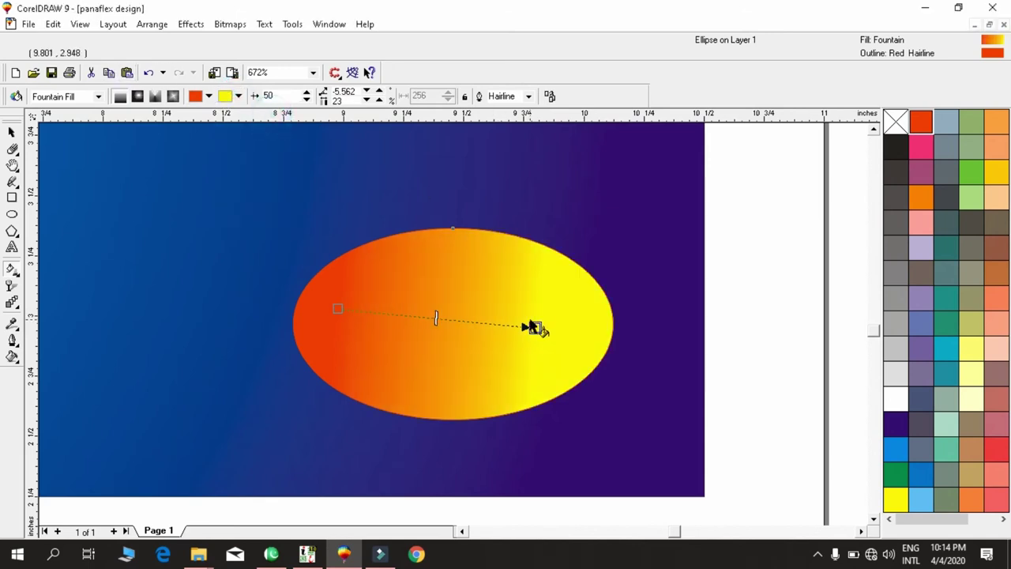
Add a ~92% inner copy of the oval, mirrored to reverse its gradient.
key(space)
drag(617, 222, 605, 230)
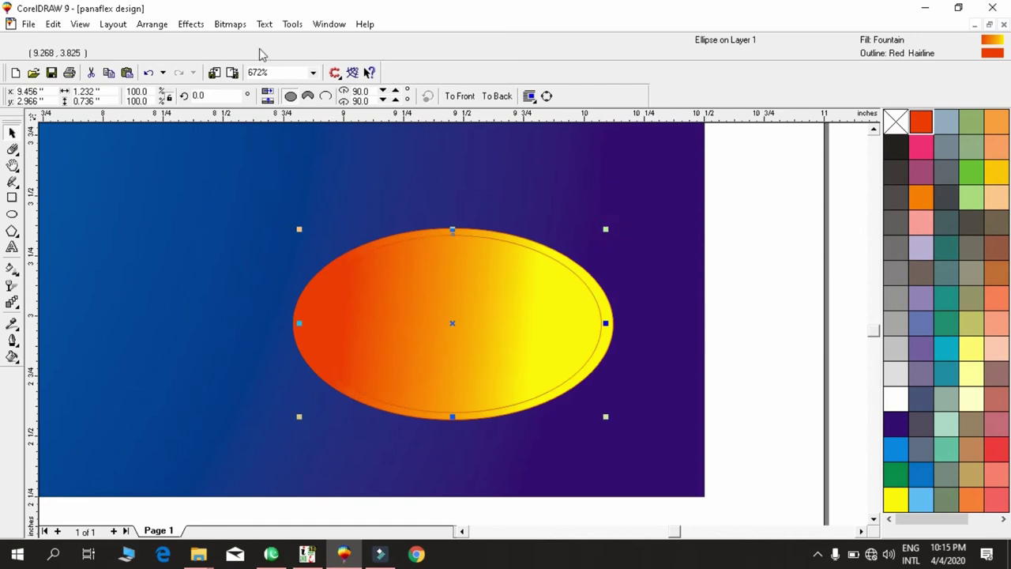
click(268, 96)
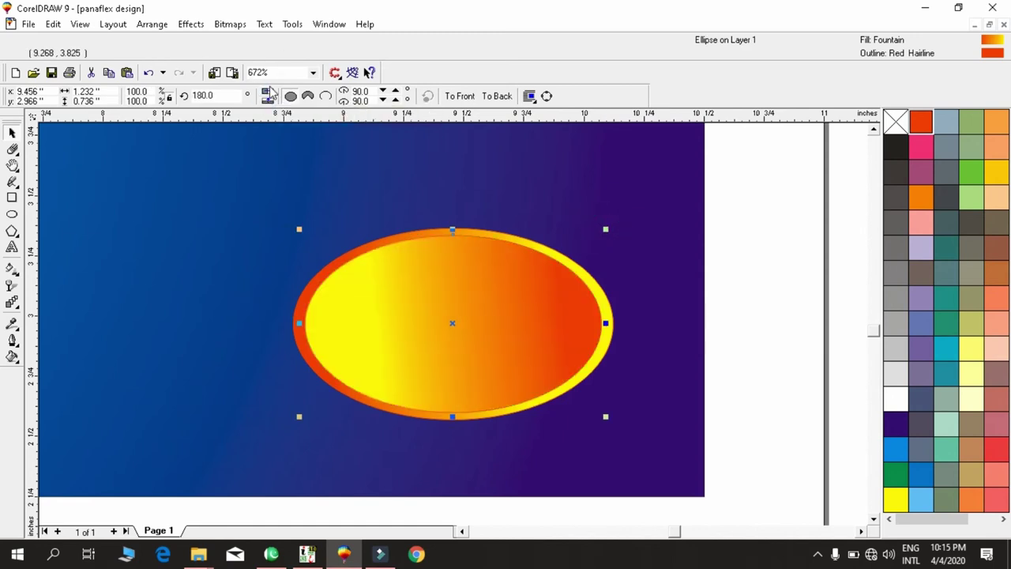
drag(644, 198, 164, 467)
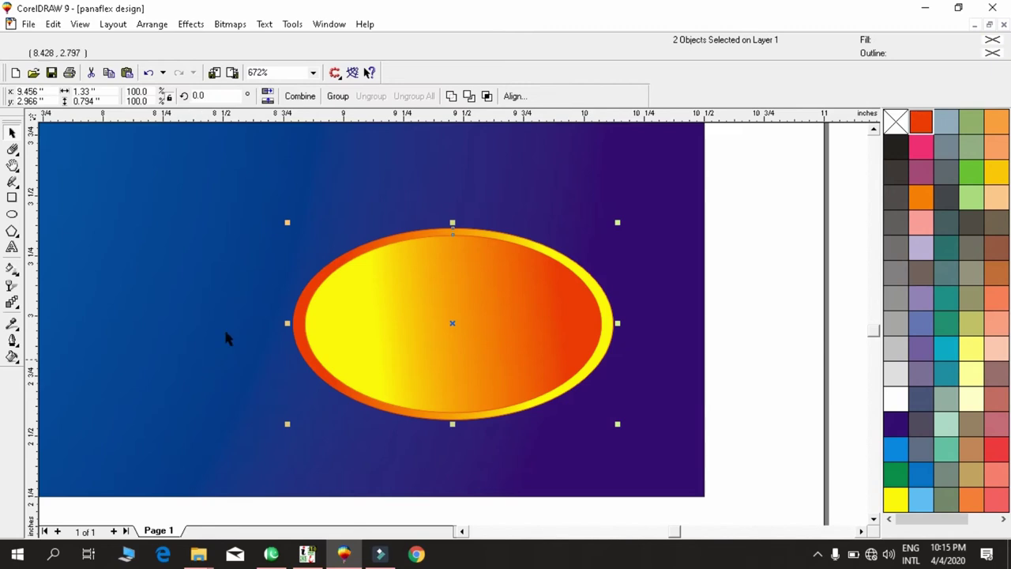
key(F3)
Enlarge the double oval twice by the same amount.
drag(368, 378, 350, 388)
key(ctrl+r)
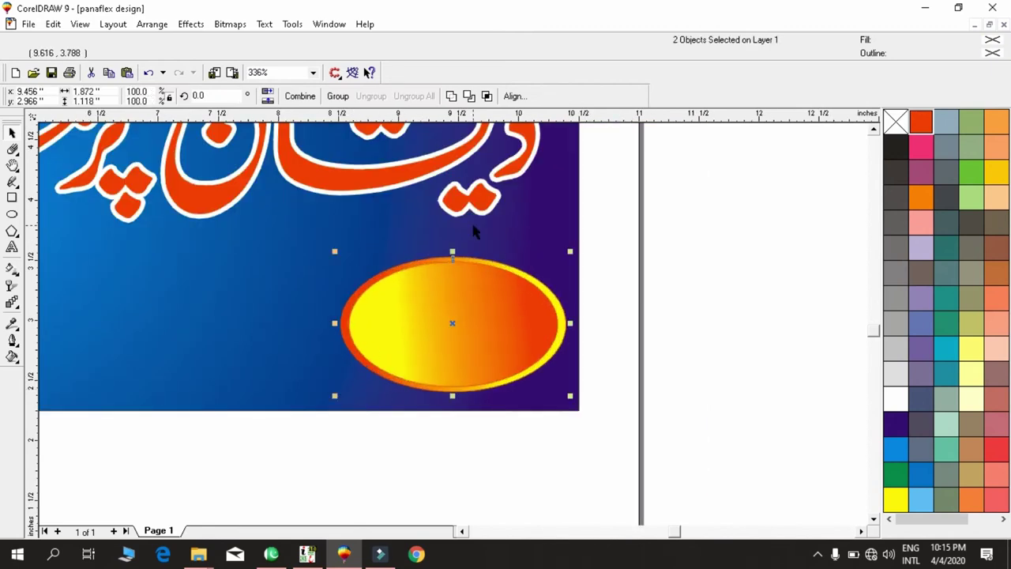
key(F3)
Repeat the oval pair leftward into a row of five evenly spaced ovals.
drag(462, 323, 340, 316)
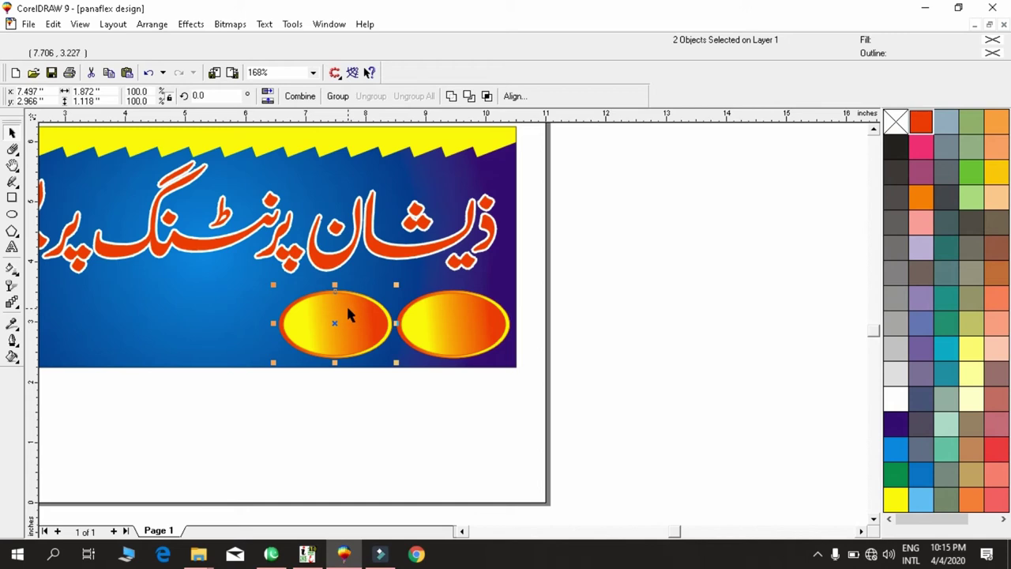
key(ctrl+r)
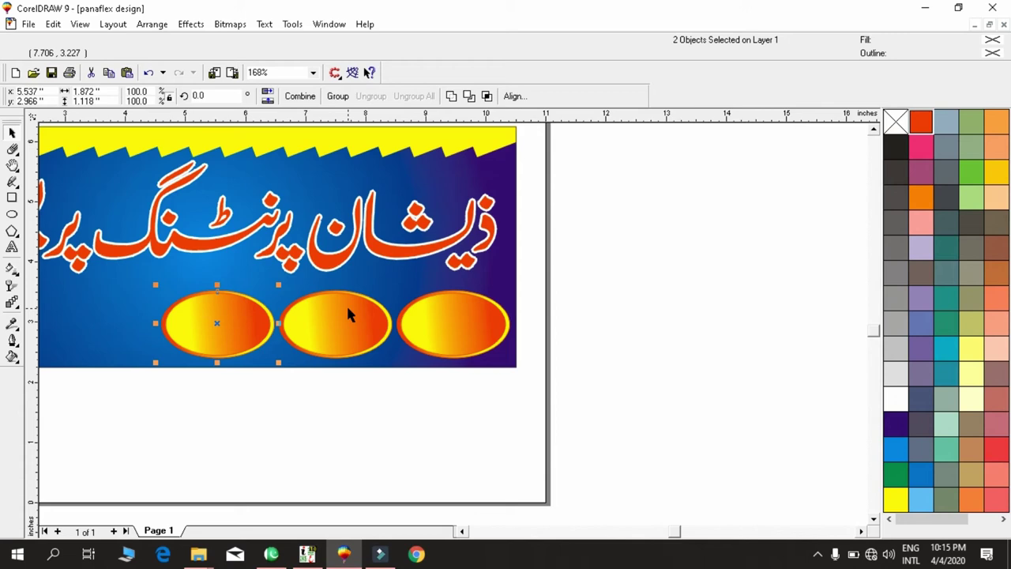
key(shift+F4)
key(F4)
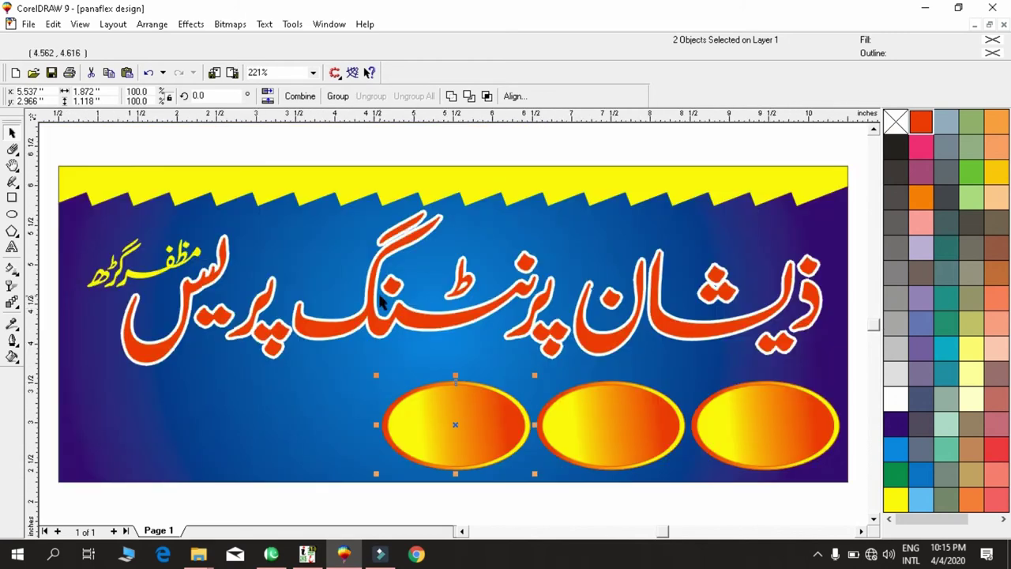
key(ctrl+r)
key(ctrl+r)
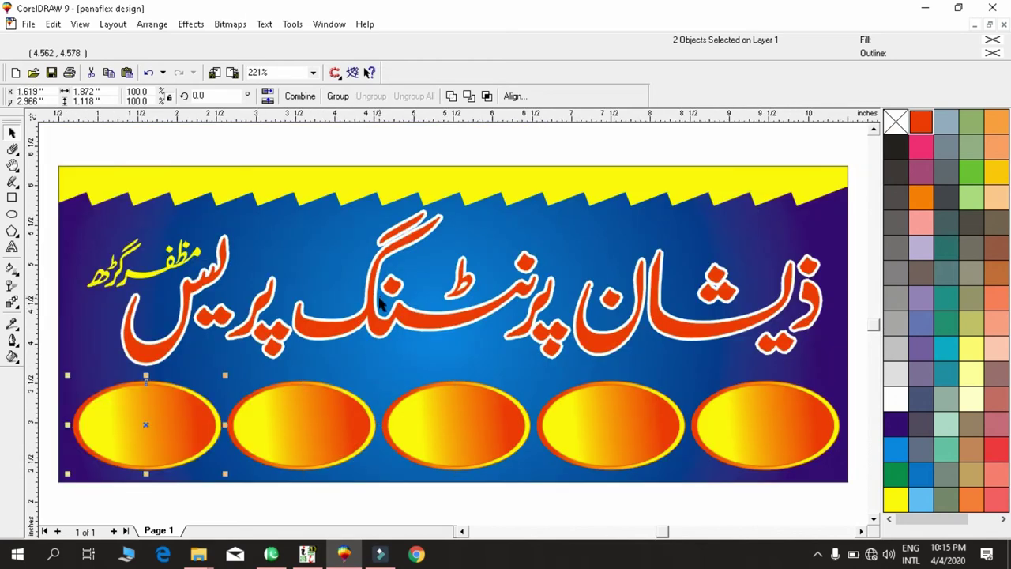
key(shift+F4)
drag(222, 337, 720, 470)
key(shift+F2)
key(F4)
drag(620, 217, 175, 442)
Marquee-select the five ovals and group them with Ctrl+G.
key(shift+F2)
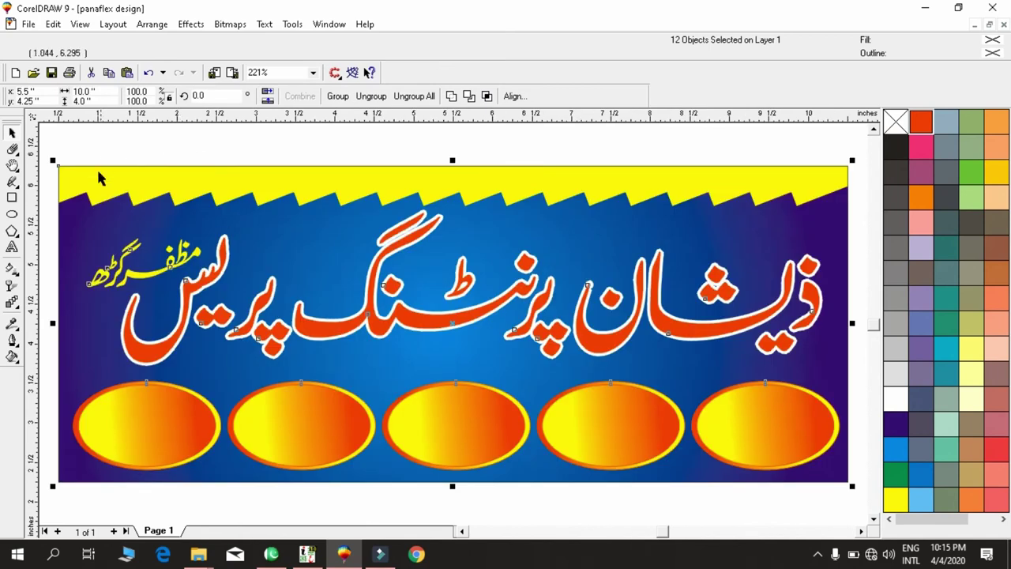
click(101, 143)
click(412, 413)
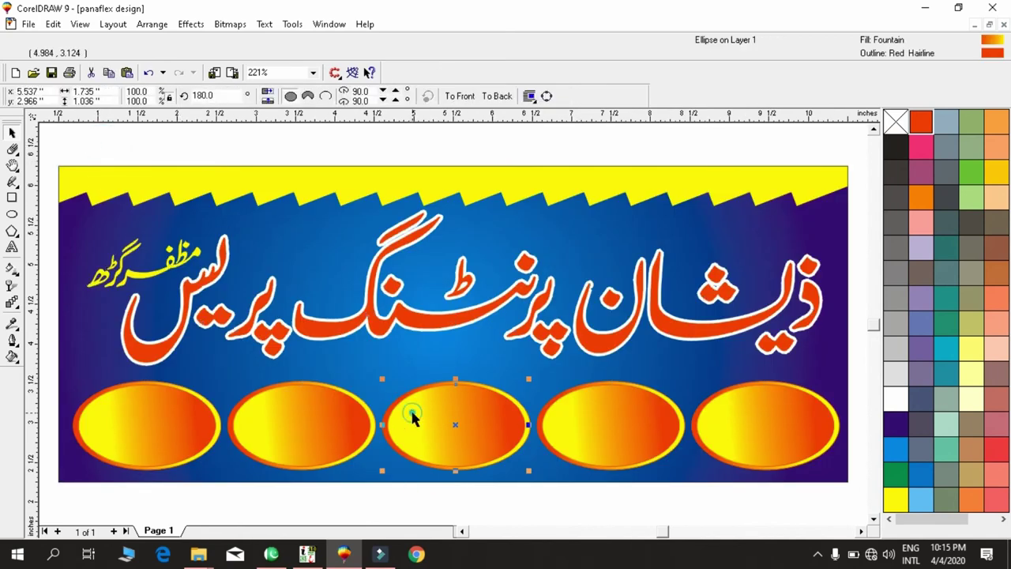
drag(48, 359, 872, 502)
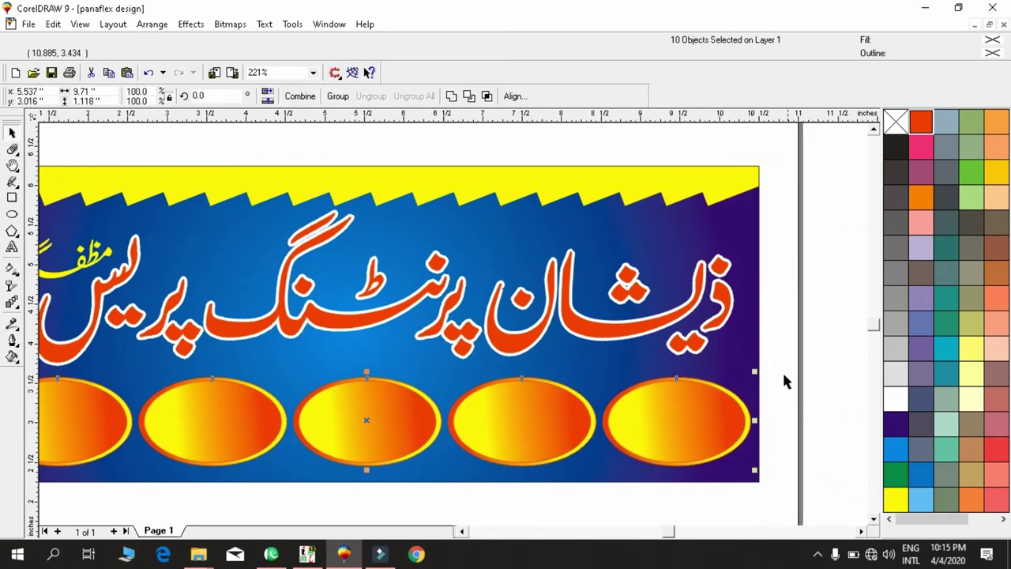
key(ctrl+g)
shift+click(740, 338)
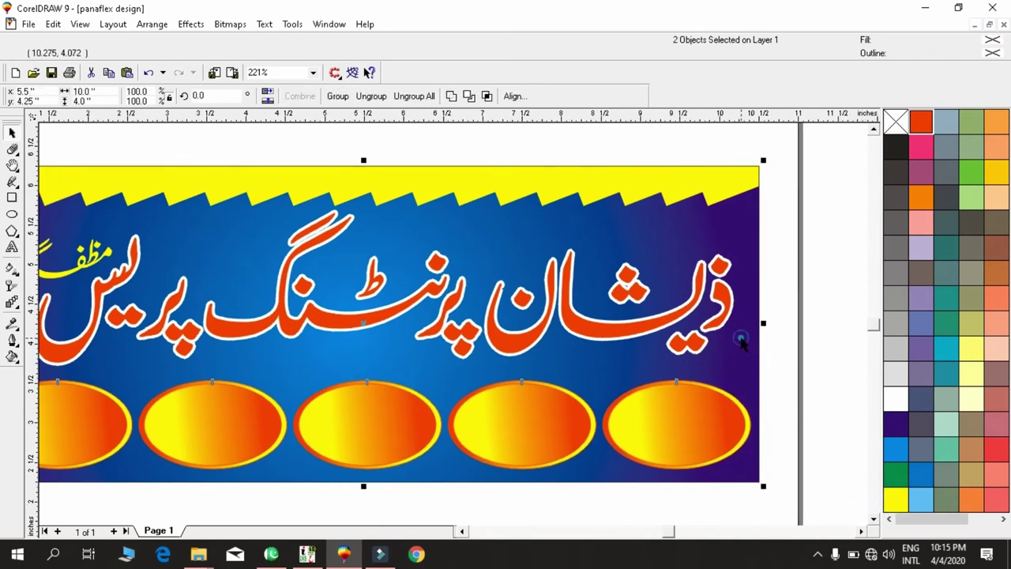
key(F3)
key(F3)
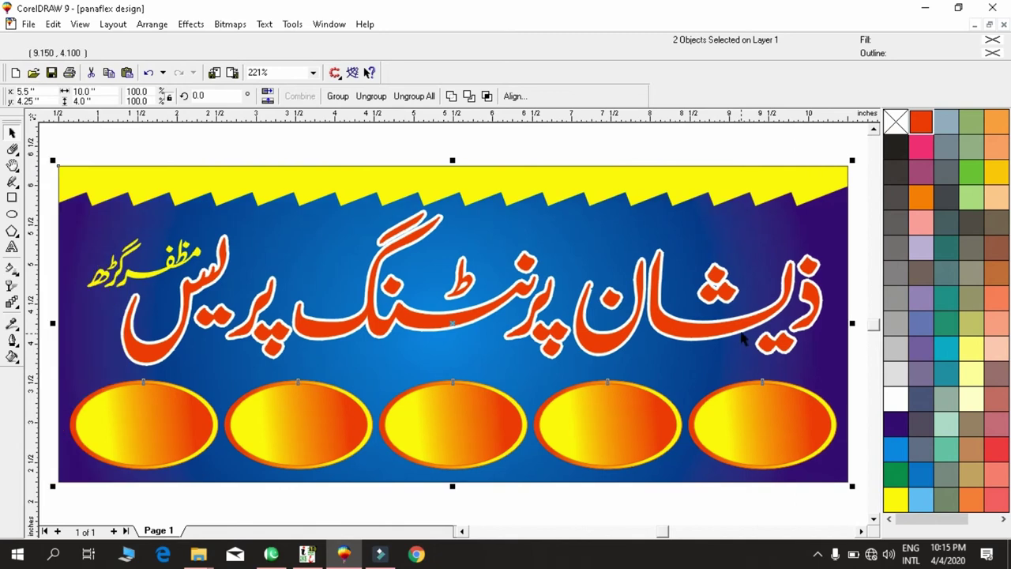
Ungroup the five ovals into separate objects, then bring the InPage document forward.
key(shift+F2)
click(308, 134)
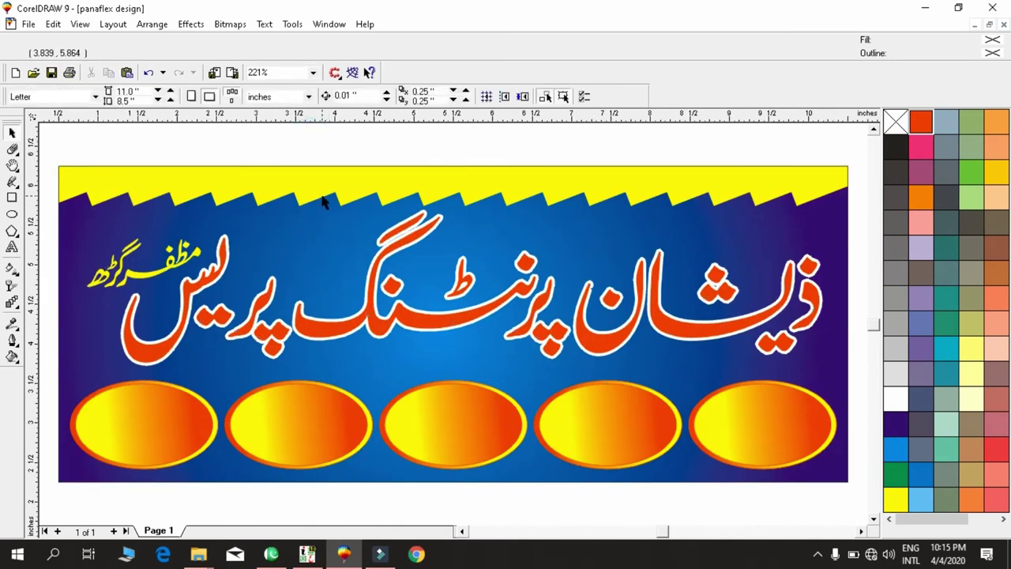
click(322, 193)
click(320, 142)
click(293, 418)
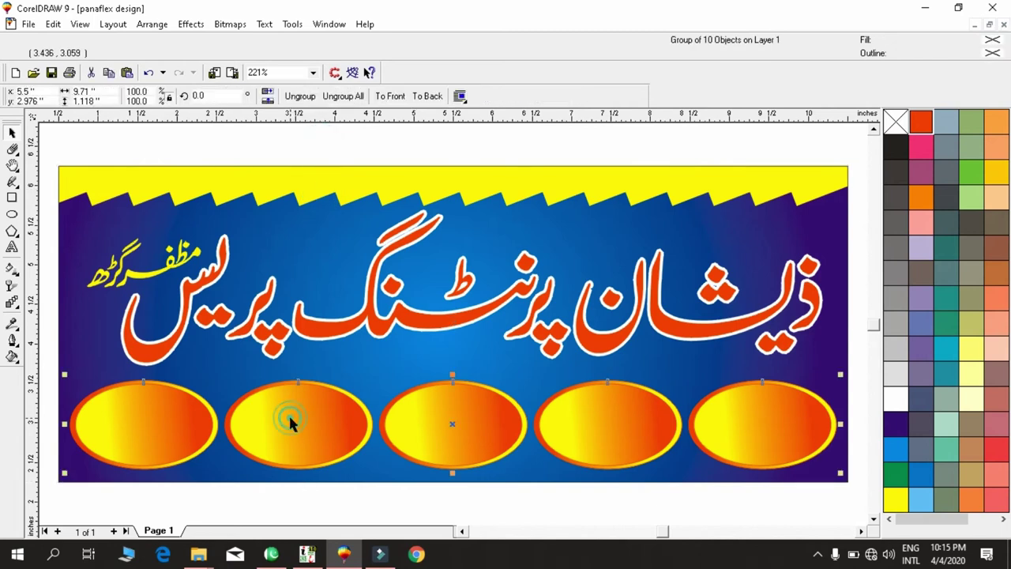
click(343, 95)
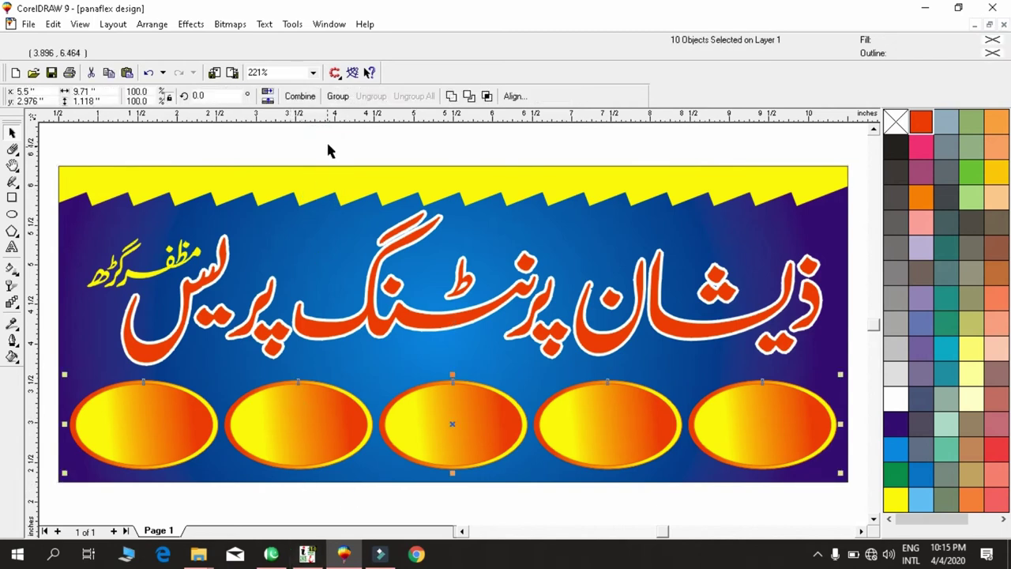
click(329, 142)
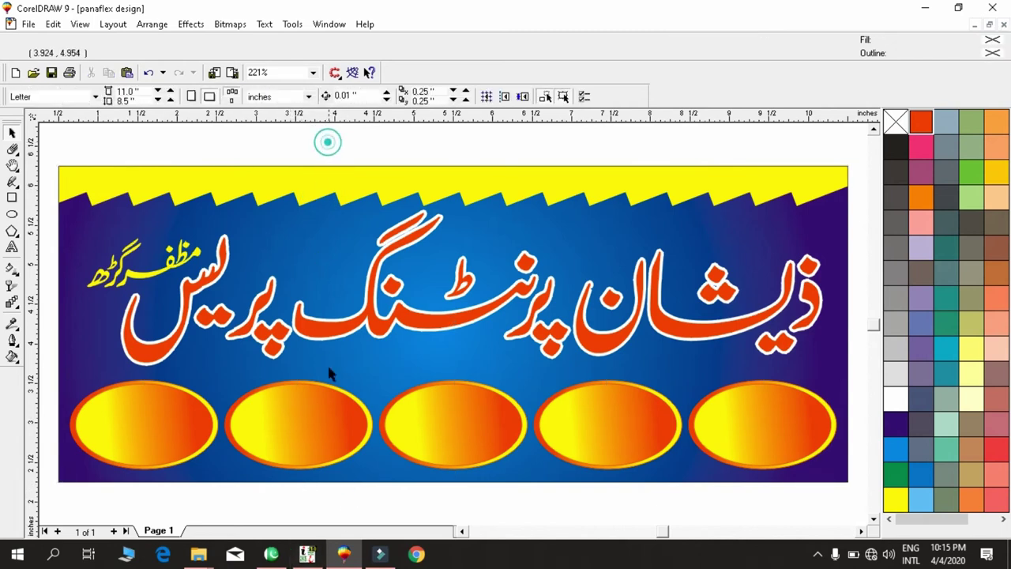
click(309, 559)
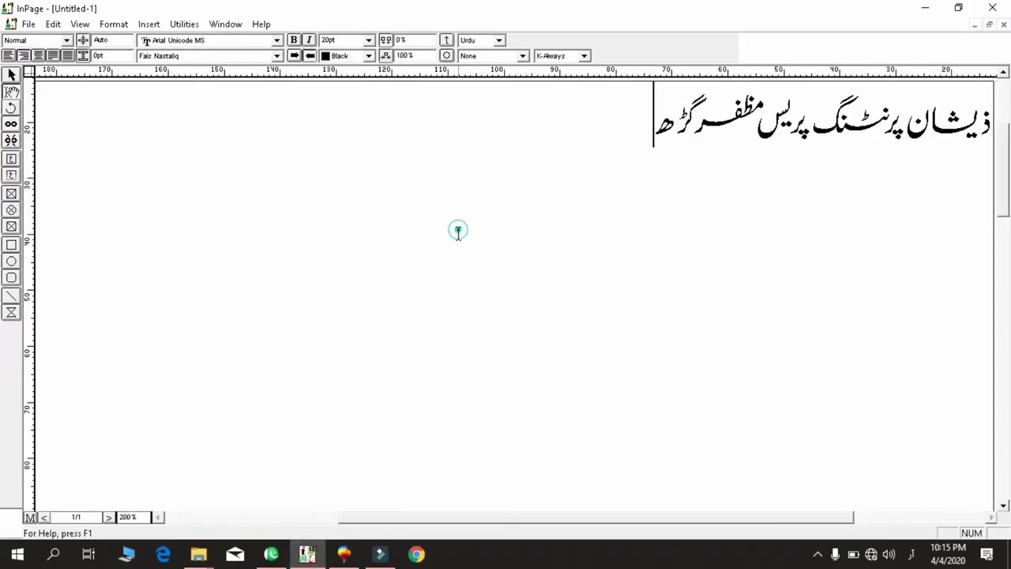
Replace the Urdu line with پینافلیکس، شادی کارڈ، اسٹیکر، وزیٹنگ کارڈ and سروس کارڈ, fixing typos.
key(ctrl+a)
text(پین)
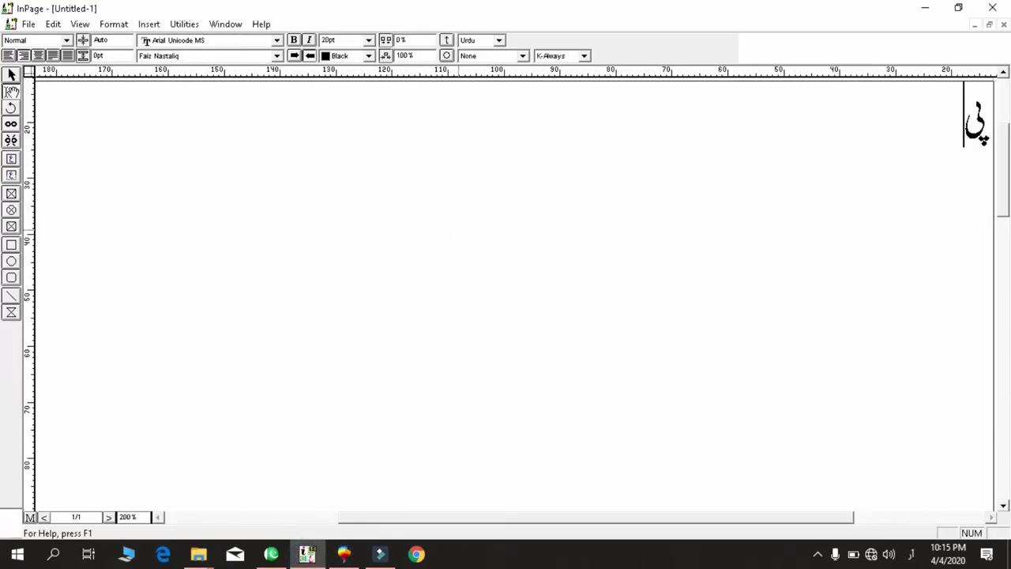
text(فلی)
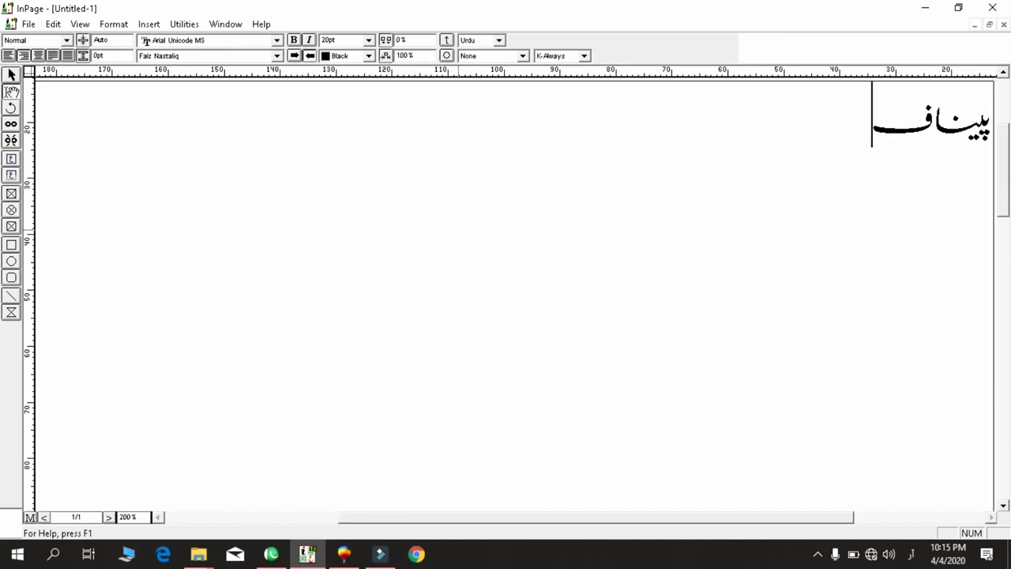
text(کس)
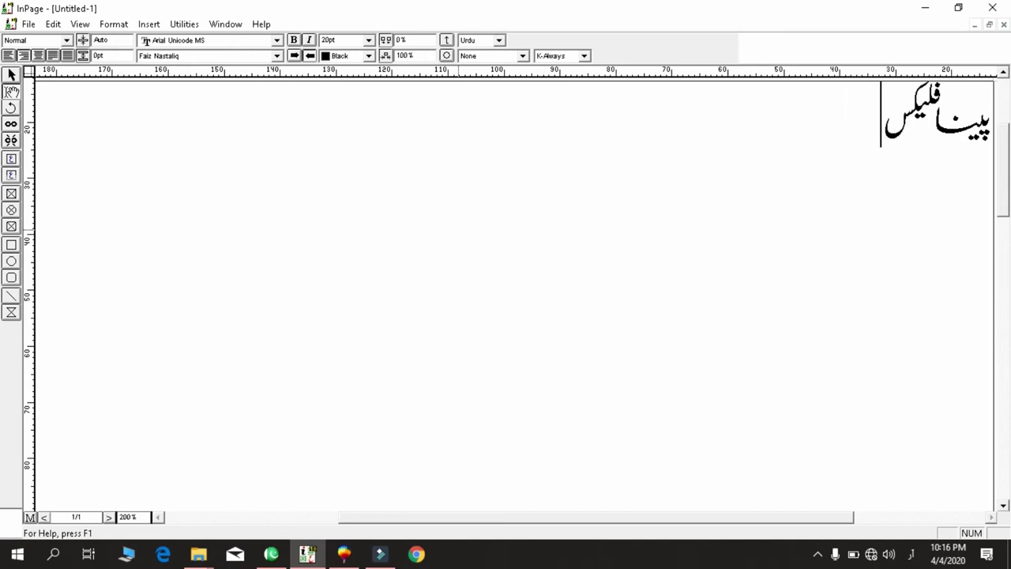
text( شادی کارڈ)
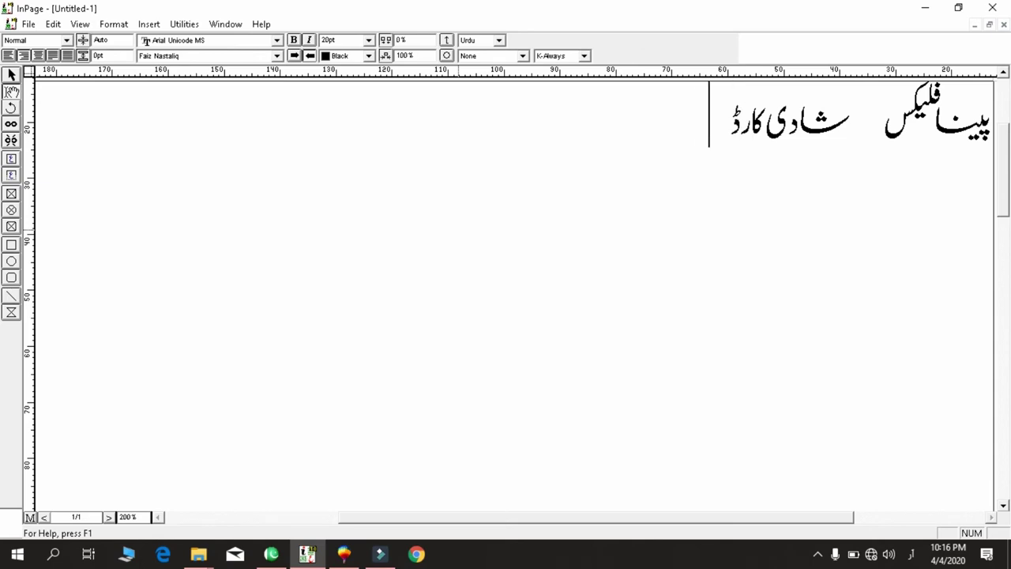
text(  یہ)
key(BackSpace)
key(BackSpace)
key(BackSpace)
key(BackSpace)
text(اسس)
key(BackSpace)
text(ٹیک)
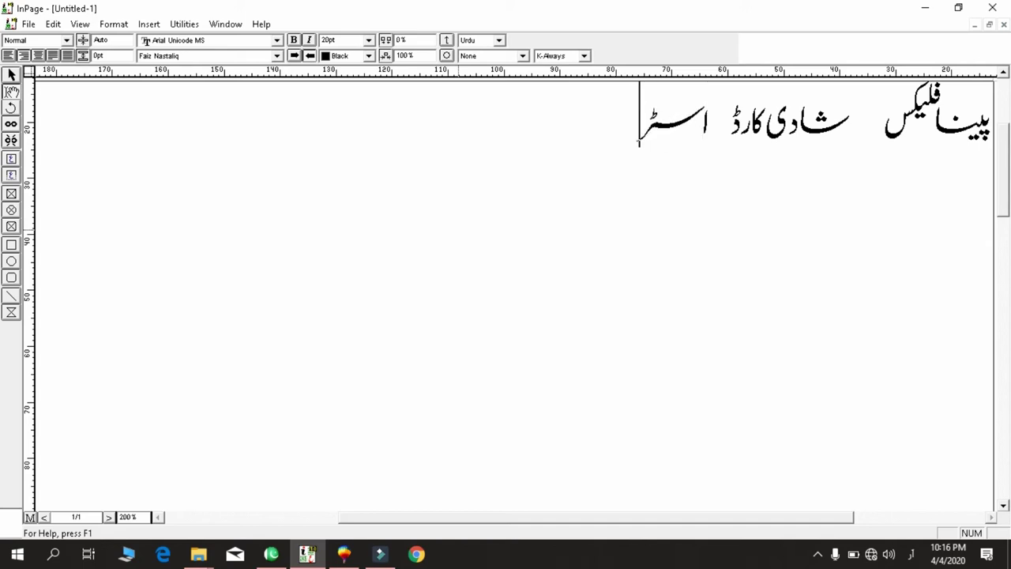
text(ر )
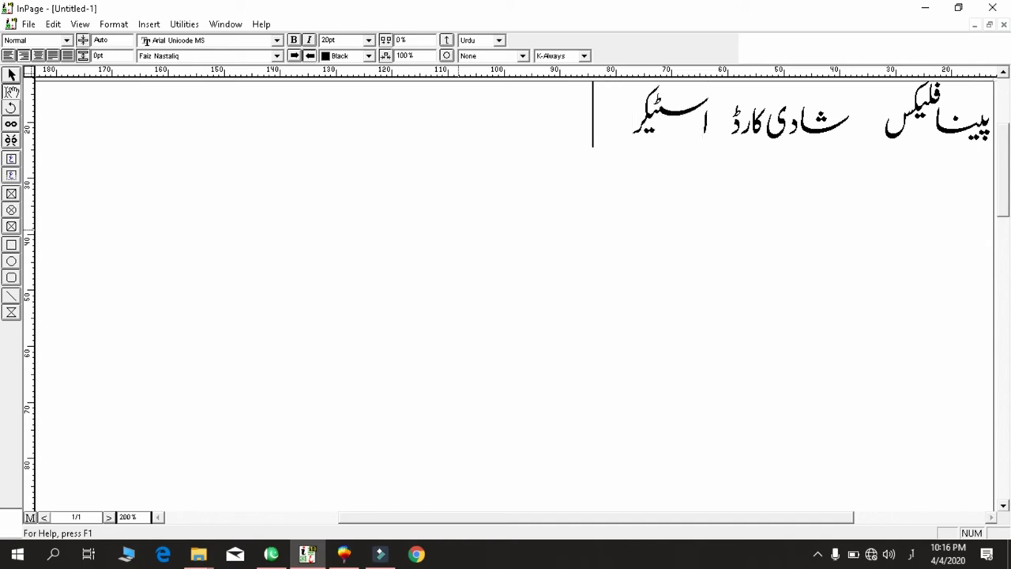
text(ہیپ)
key(BackSpace)
key(BackSpace)
key(BackSpace)
text(ءوزیٹن)
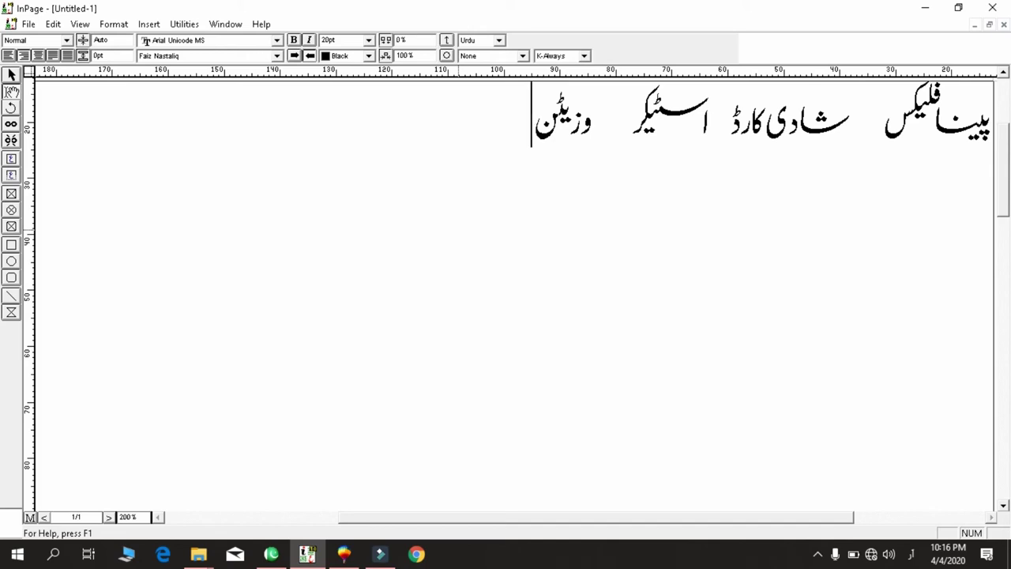
text(گ کارڈ)
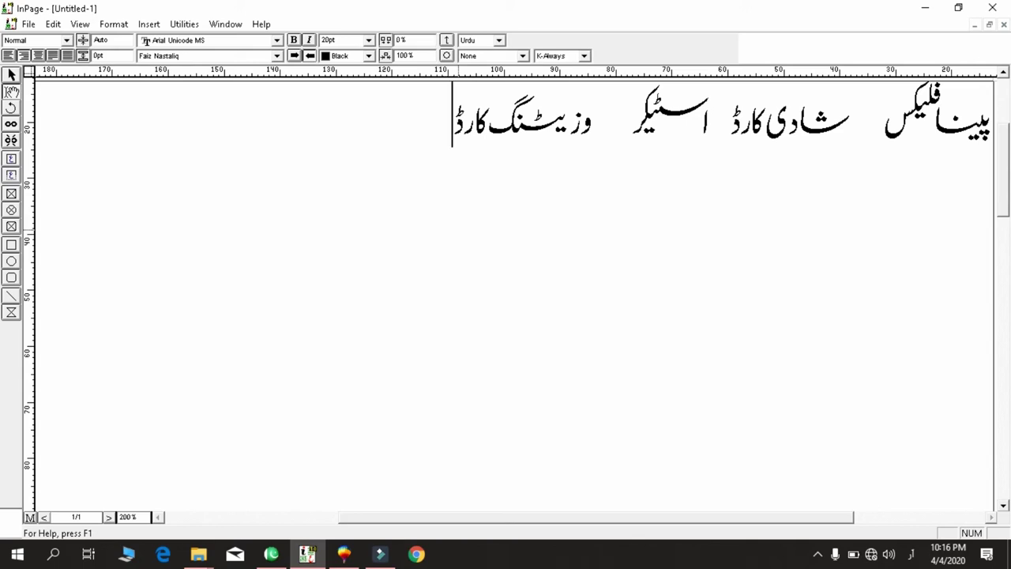
text(سر)
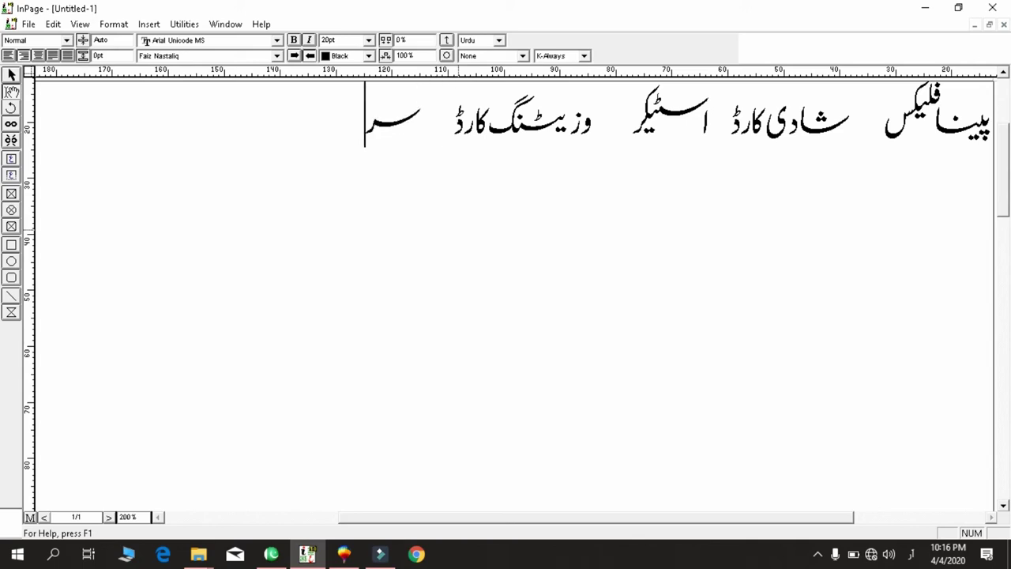
text(عس کارڈ)
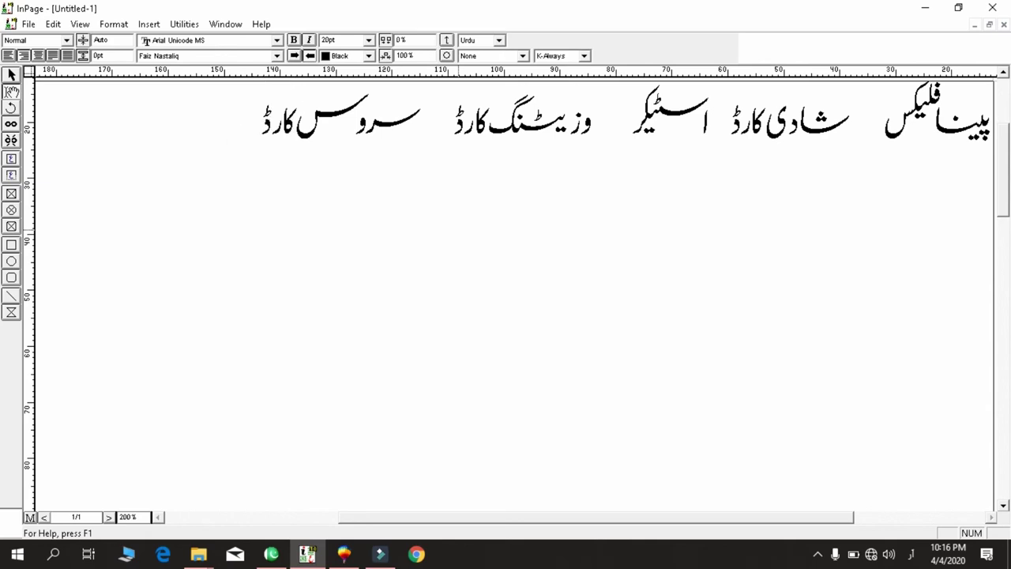
Set kashida to K-None for the whole Urdu services line.
key(alt+Tab)
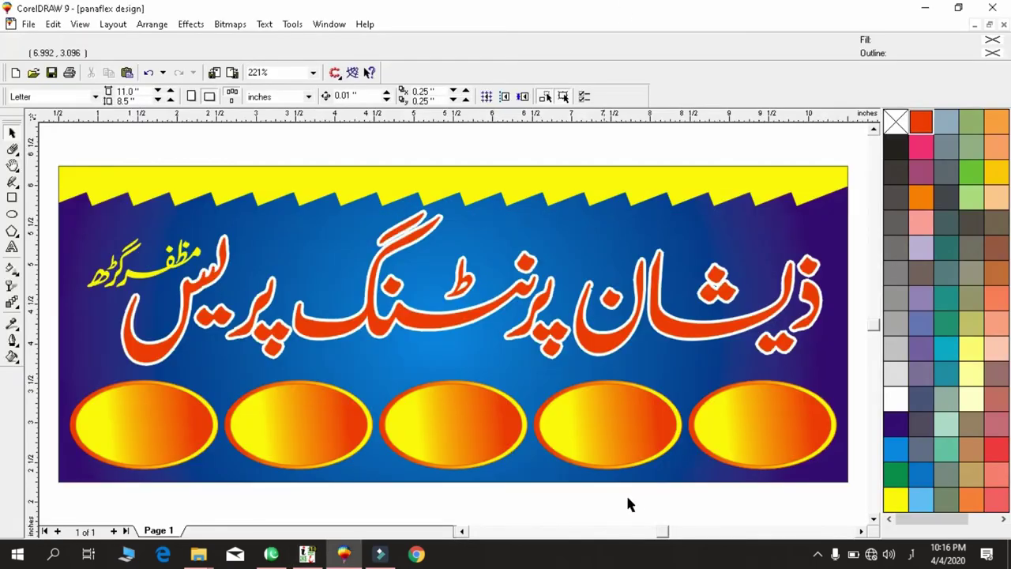
key(alt+Tab)
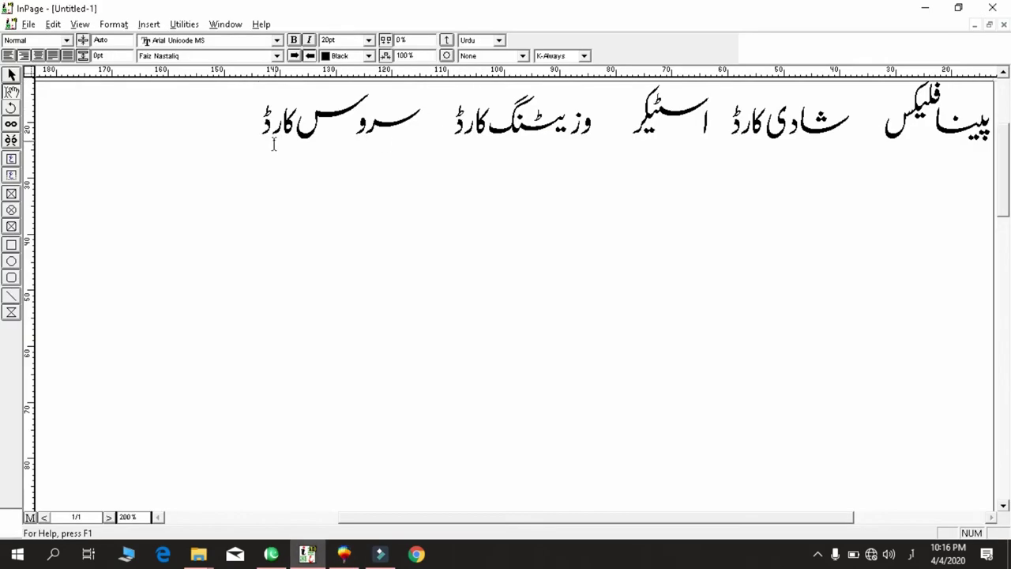
key(ctrl+a)
click(562, 56)
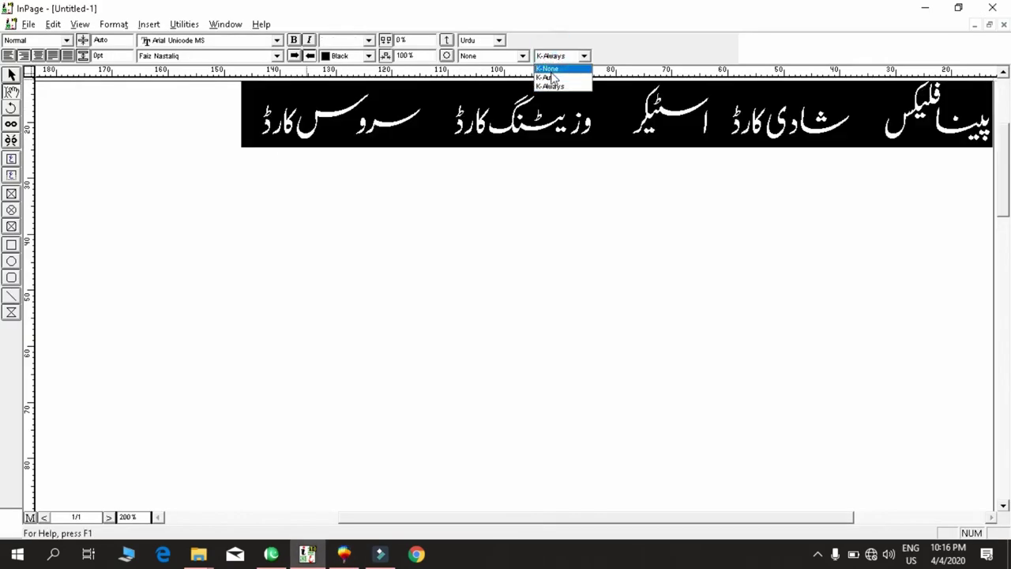
click(547, 70)
click(400, 153)
Export the page as the EPS picture file Untitled-1.
key(alt+f)
key(e)
key(Return)
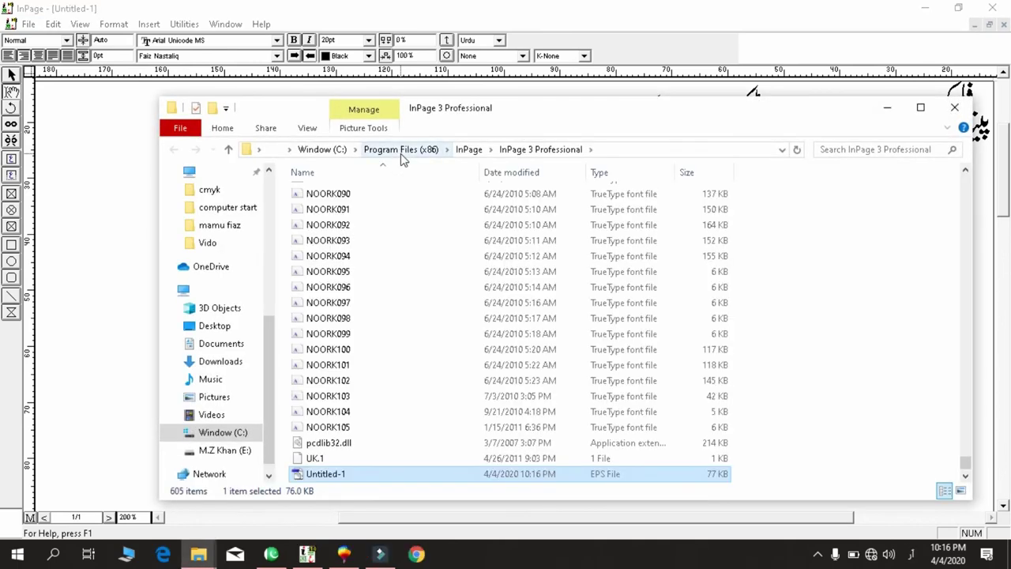
key(alt)
key(alt+Tab)
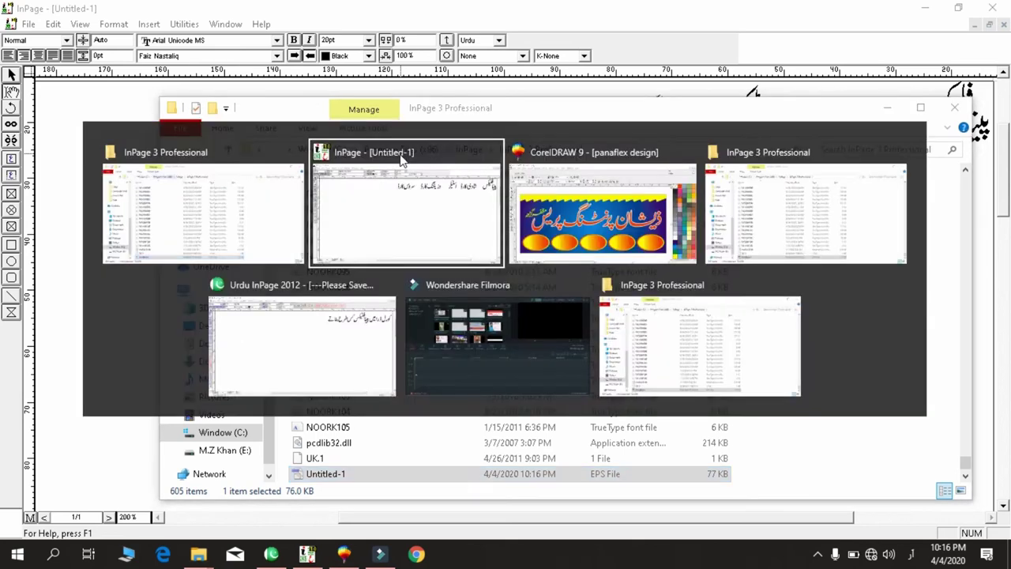
Import the Untitled-1 EPS into CorelDRAW and place it below the banner.
key(alt+Tab)
key(alt+Tab)
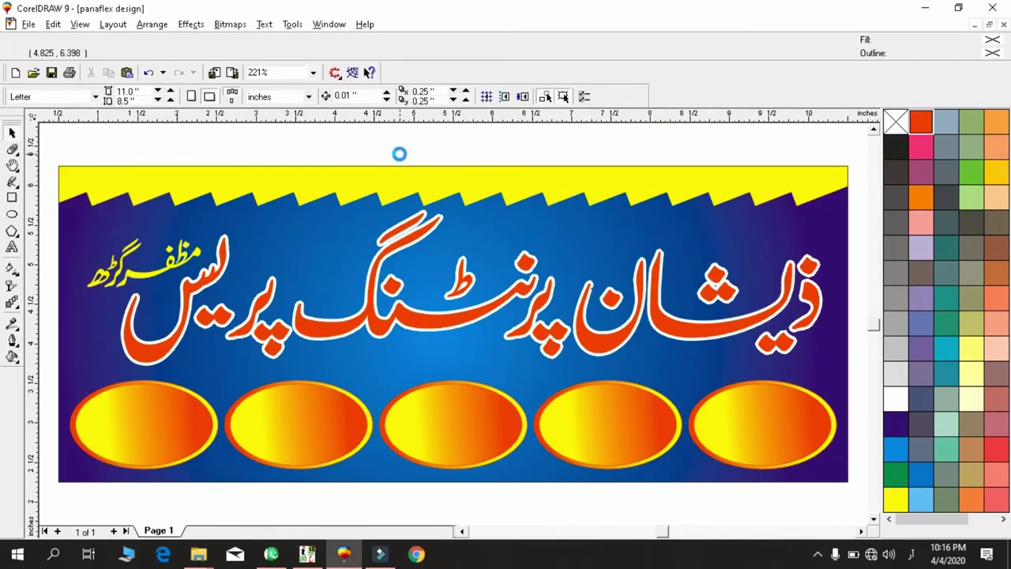
key(Return)
key(shift+F4)
key(F3)
key(F3)
drag(454, 333, 472, 448)
key(shift+F2)
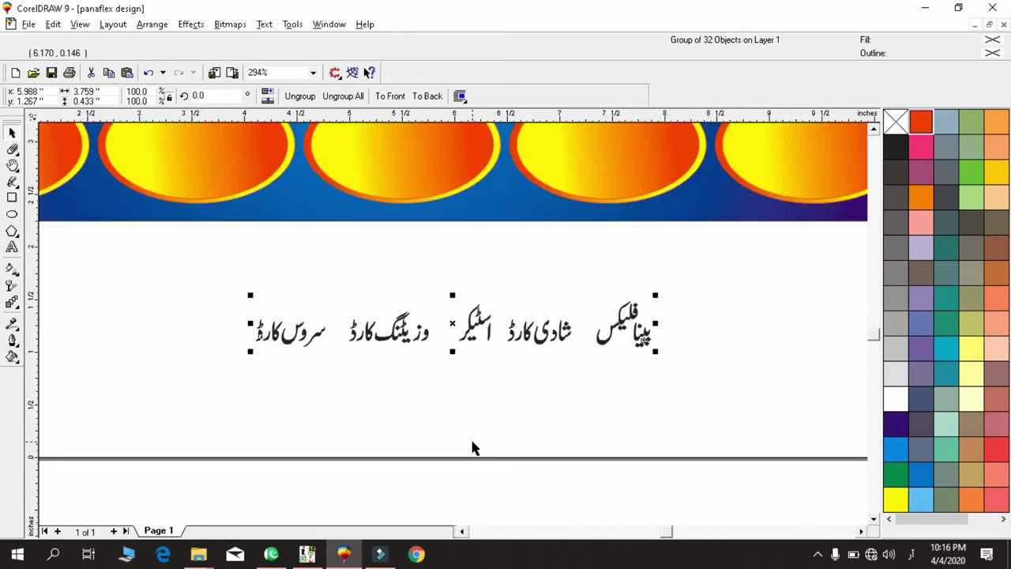
Ungroup the imported text and regroup the pieces of پینا فلیکس into one object.
key(ctrl+u)
click(661, 280)
drag(675, 274, 580, 413)
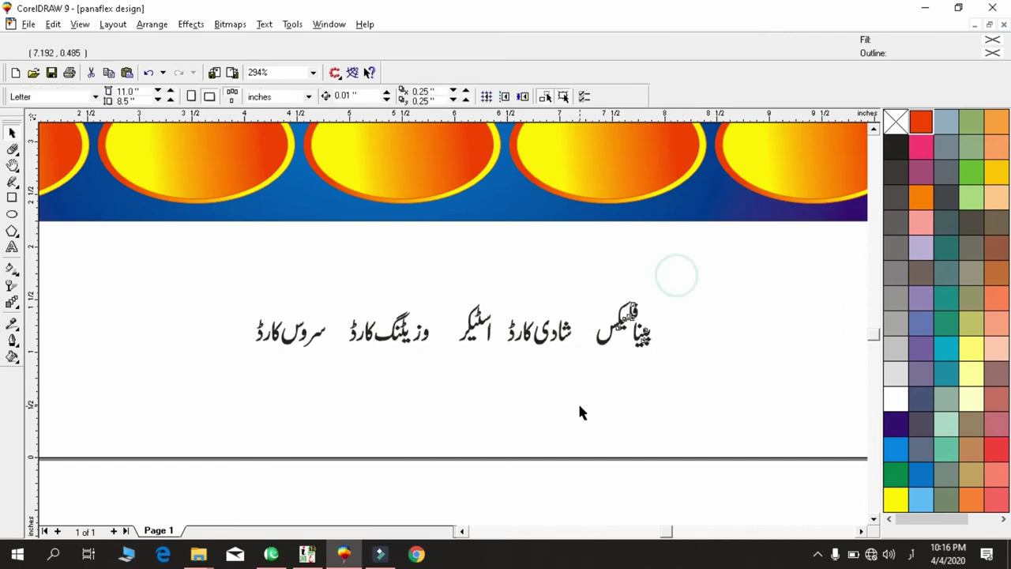
key(shift+F2)
drag(627, 271, 476, 447)
click(580, 187)
key(F3)
key(ctrl+g)
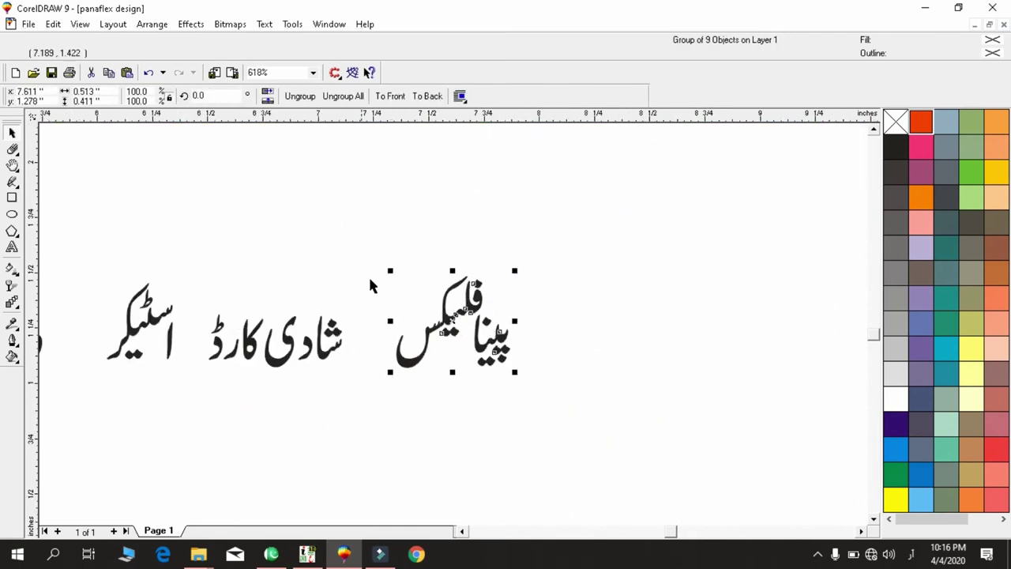
drag(370, 255, 298, 426)
drag(348, 276, 228, 396)
Group the pieces of شادی کارڈ and of اسٹکر into one object each.
drag(349, 255, 163, 462)
drag(194, 277, 376, 479)
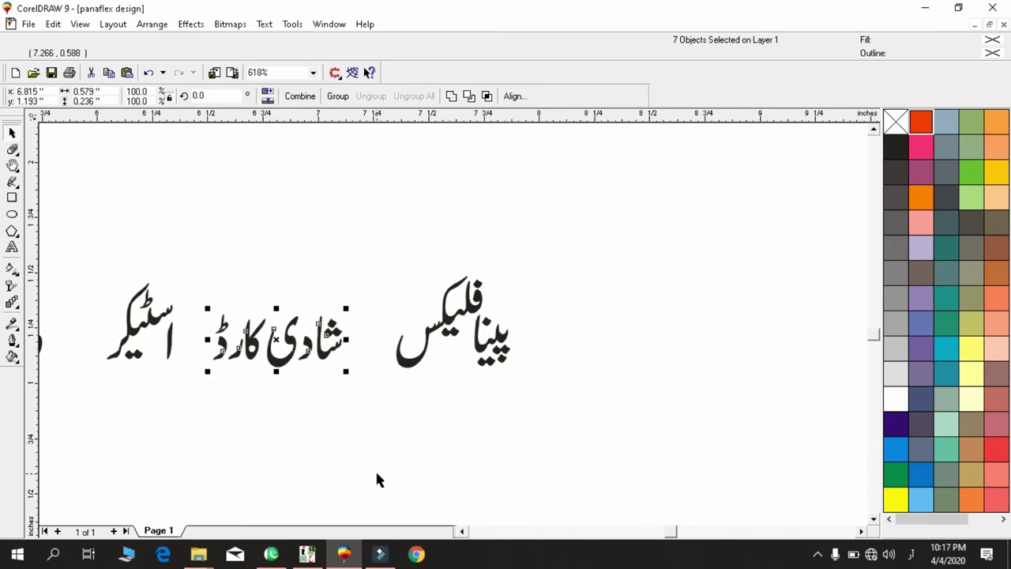
key(ctrl+g)
scroll(237, 361, left, 3)
click(412, 259)
drag(288, 477, 280, 478)
key(ctrl+g)
Group the pieces of وزیٹنگ کارڈ into a single object.
key(h)
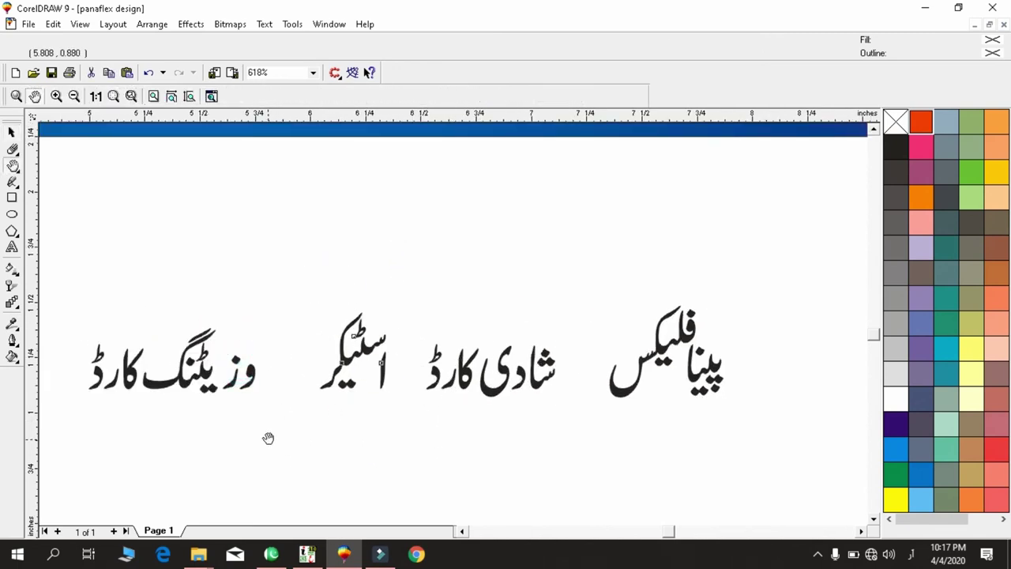
drag(267, 438, 451, 431)
key(space)
drag(433, 384, 384, 451)
drag(462, 268, 238, 464)
key(ctrl+g)
Group the pieces of سروس کارڈ into a single object.
key(h)
drag(364, 388, 561, 353)
key(space)
click(434, 234)
key(Tab)
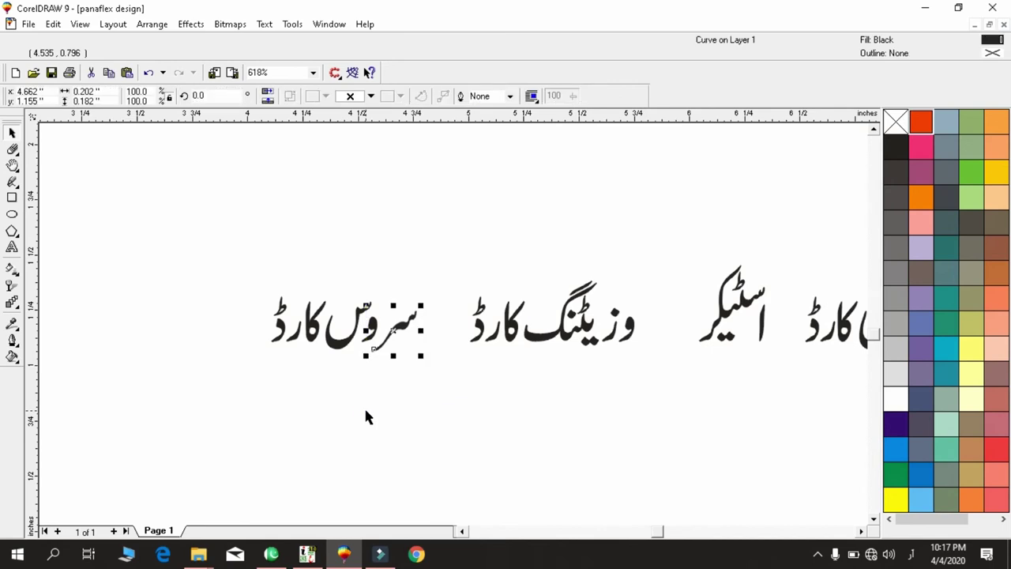
drag(426, 264, 321, 402)
drag(422, 255, 169, 423)
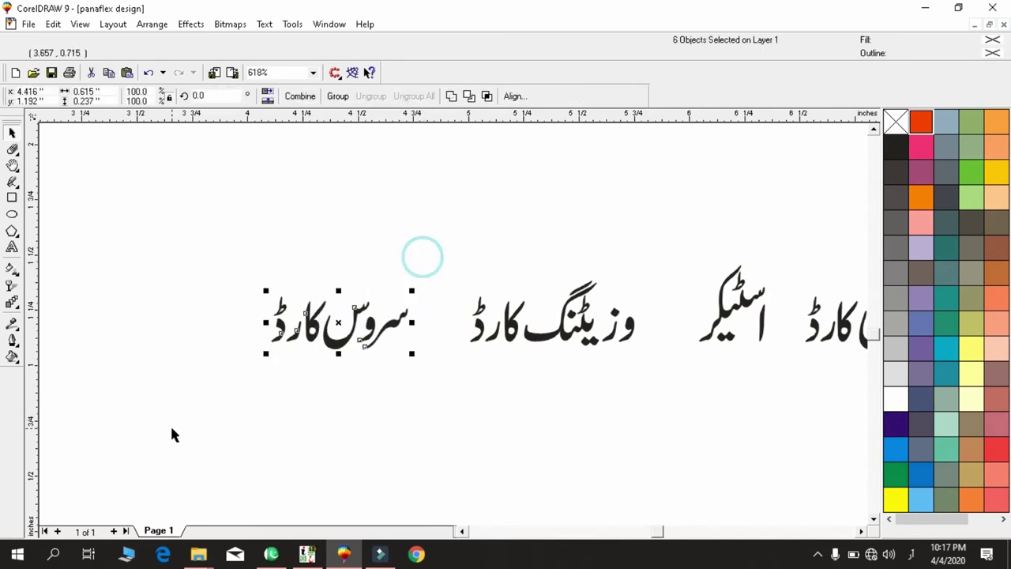
click(186, 269)
drag(226, 253, 433, 430)
key(ctrl+g)
Centre the پینا فلیکس group in the rightmost oval.
key(F3)
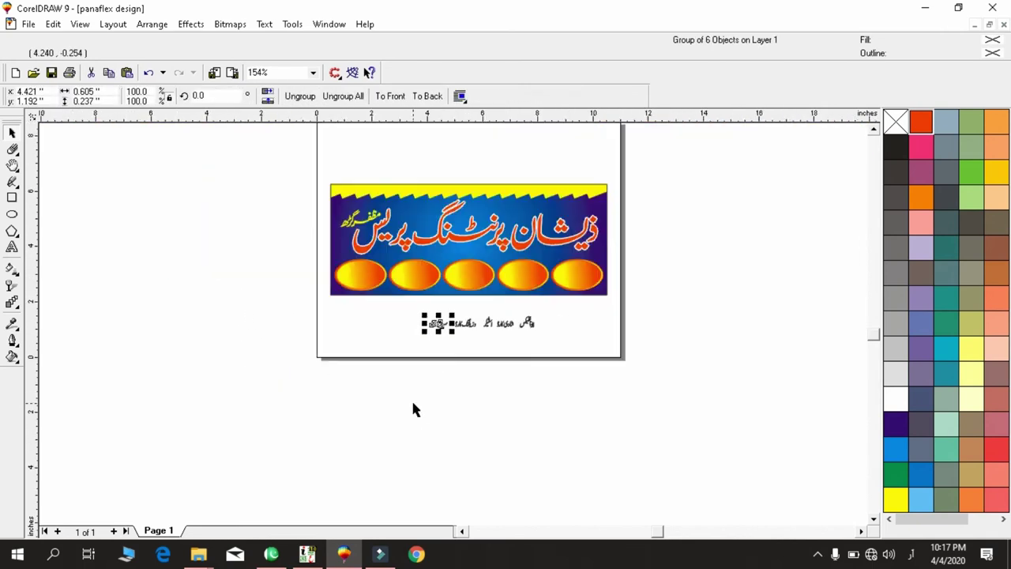
key(F4)
click(648, 506)
click(612, 502)
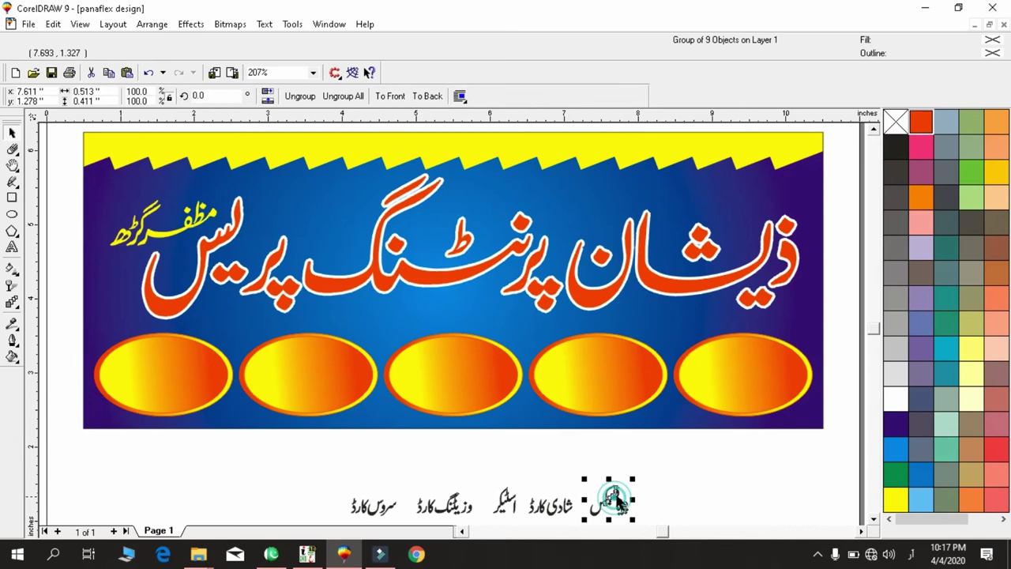
shift+click(726, 376)
key(c)
key(e)
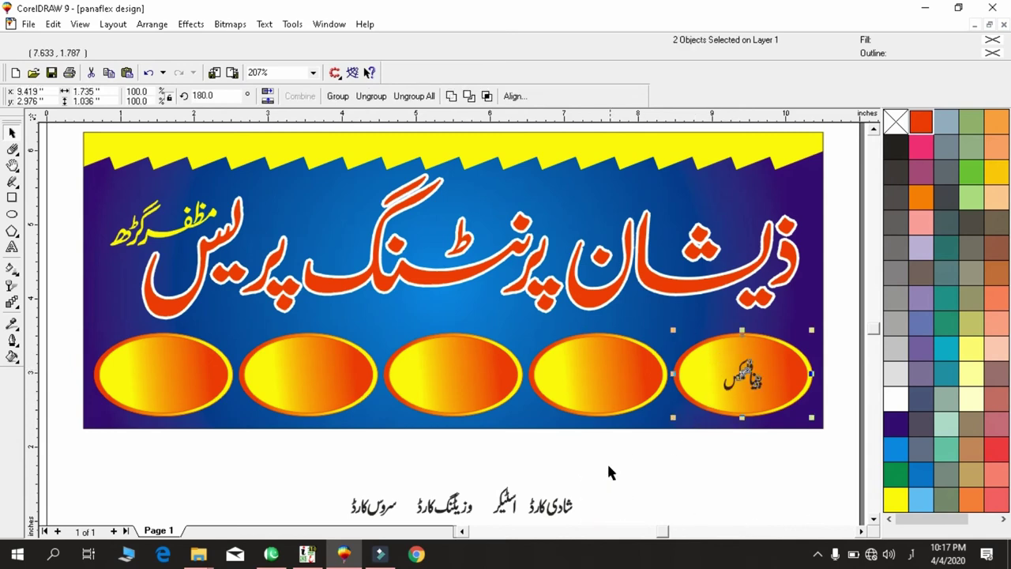
Centre شادی کارڈ in the fourth oval and اسٹکر in the middle oval.
scroll(608, 472, down, 3)
drag(593, 406, 524, 478)
shift+click(580, 320)
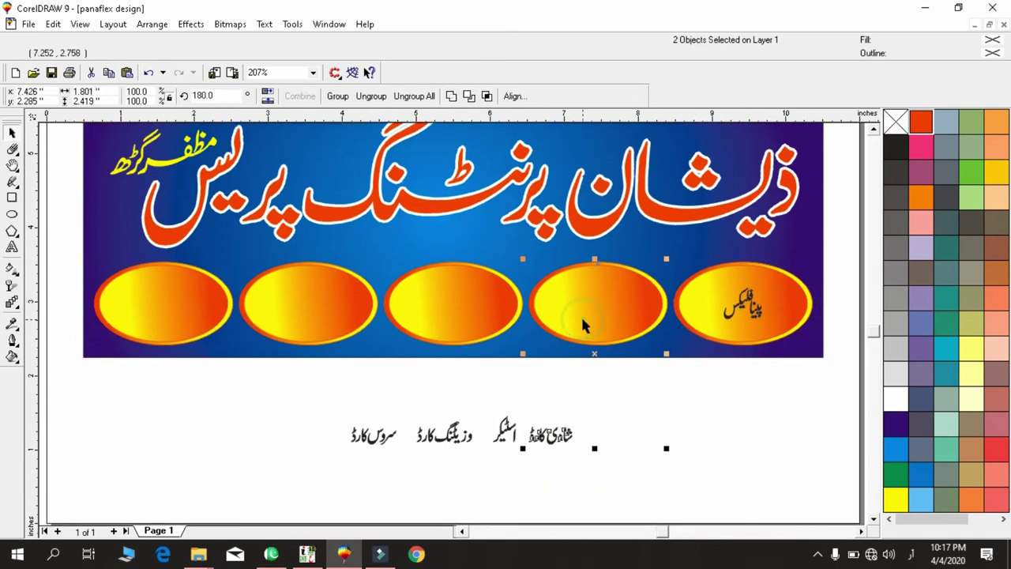
key(c)
key(e)
click(492, 408)
click(503, 427)
shift+click(476, 274)
key(c)
key(e)
Centre وزیٹنگ کارڈ in the second oval and سروس کارڈ in the leftmost oval.
click(469, 383)
click(460, 433)
shift+click(361, 314)
key(c)
key(e)
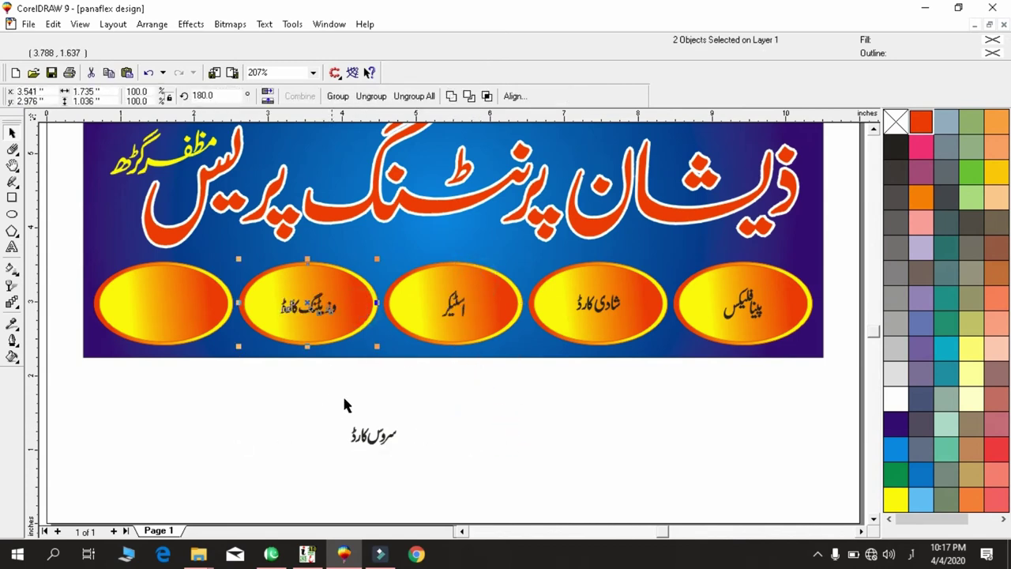
click(367, 442)
shift+click(150, 291)
key(c)
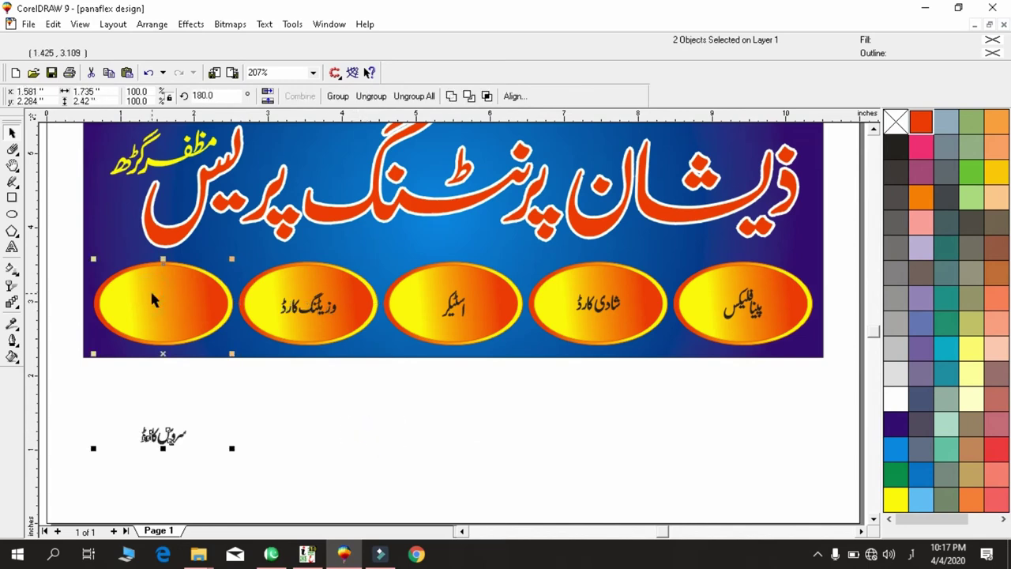
key(e)
Enlarge سروس کارڈ to nearly fill the leftmost oval.
key(d)
key(space)
click(162, 304)
key(shift+F2)
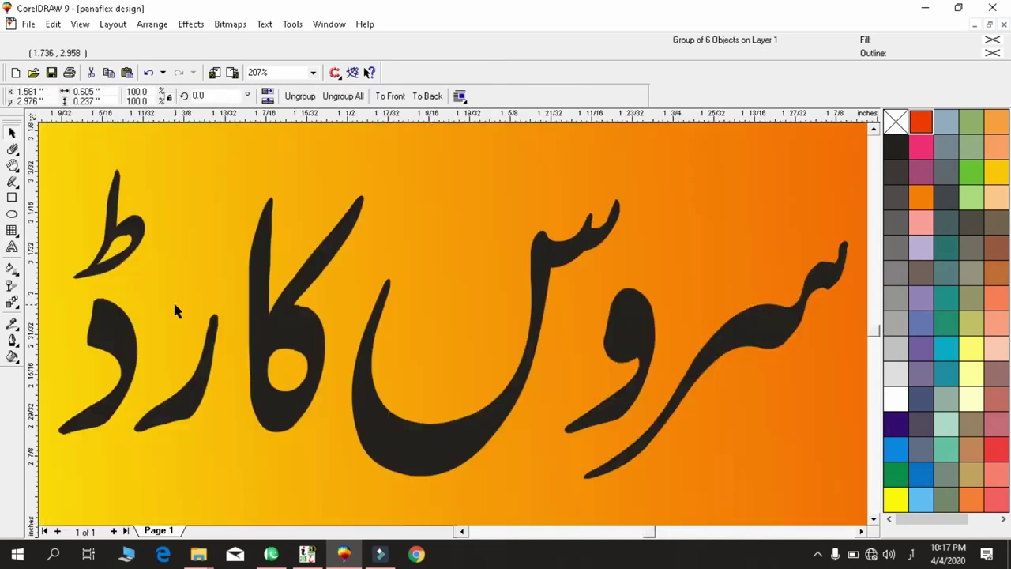
key(F3)
drag(506, 345, 519, 353)
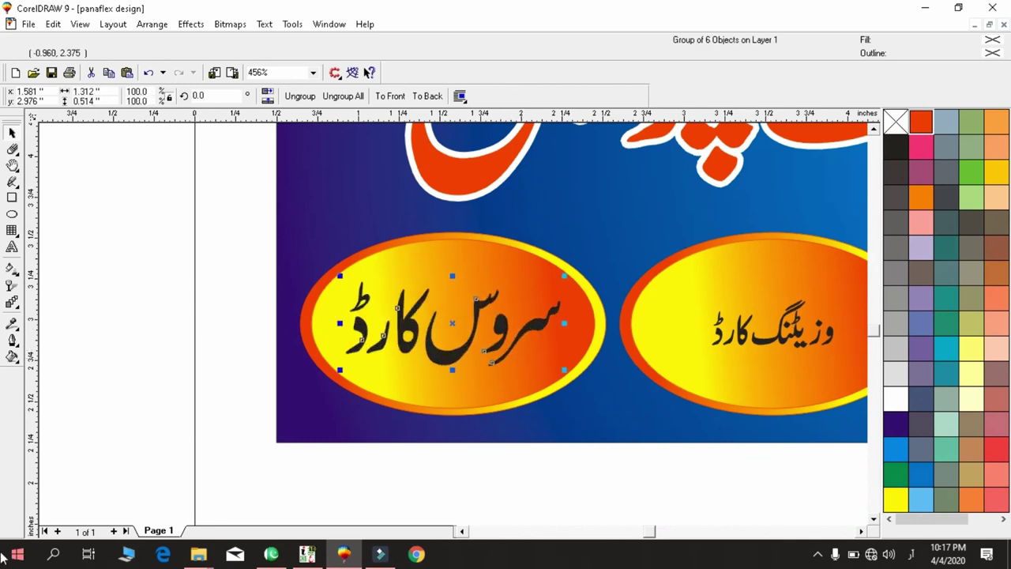
Enlarge وزیٹنگ کارڈ and the next oval's text to fill their ovals.
key(h)
drag(567, 421, 442, 423)
key(space)
click(406, 347)
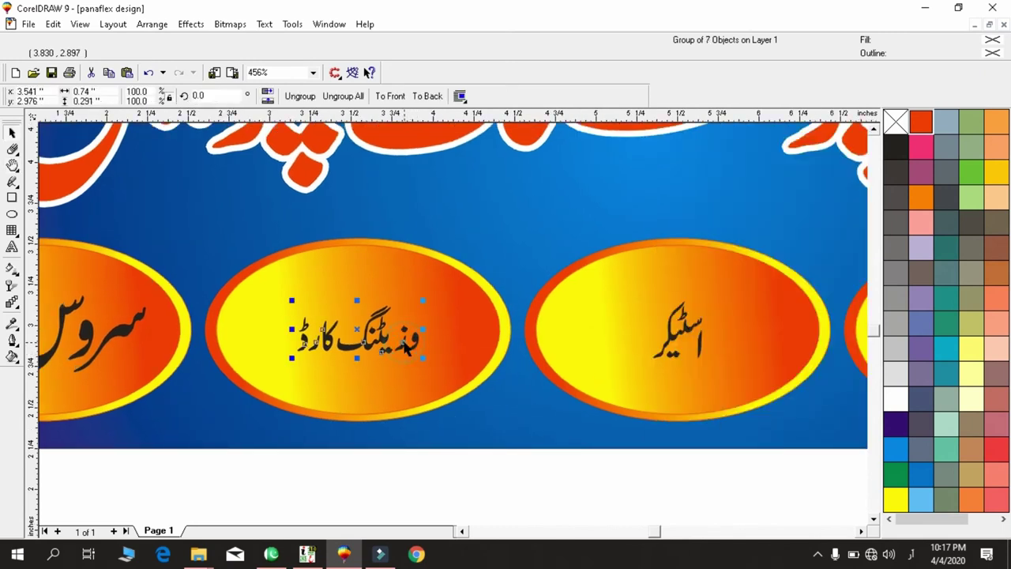
drag(422, 363, 441, 364)
key(h)
drag(632, 345, 471, 291)
key(space)
click(350, 292)
key(h)
drag(492, 331, 208, 337)
key(space)
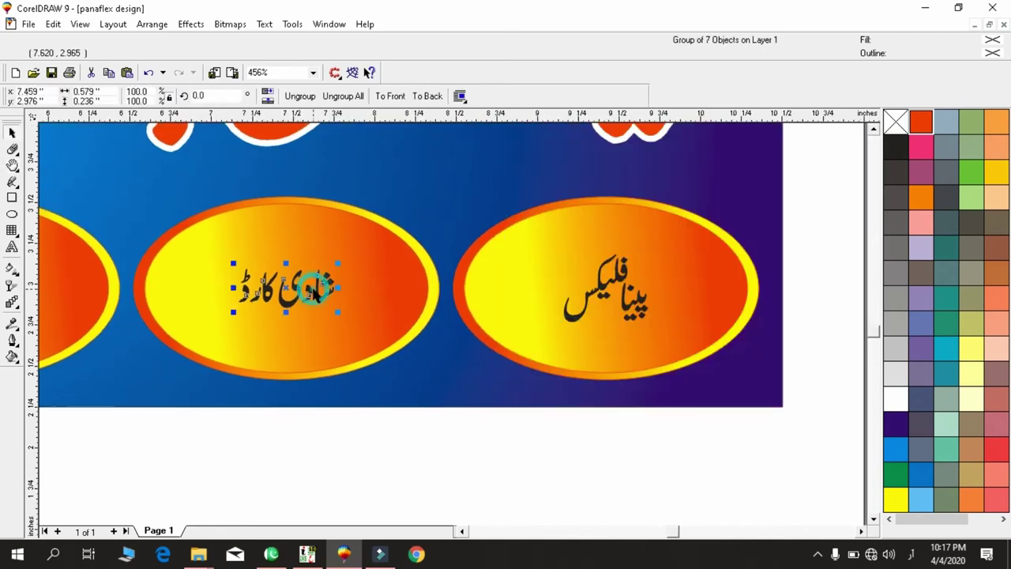
Try enlarging پینا فلیکس, undo the oversized result, and reselect it in the right oval.
click(569, 314)
key(ctrl+r)
key(ctrl+z)
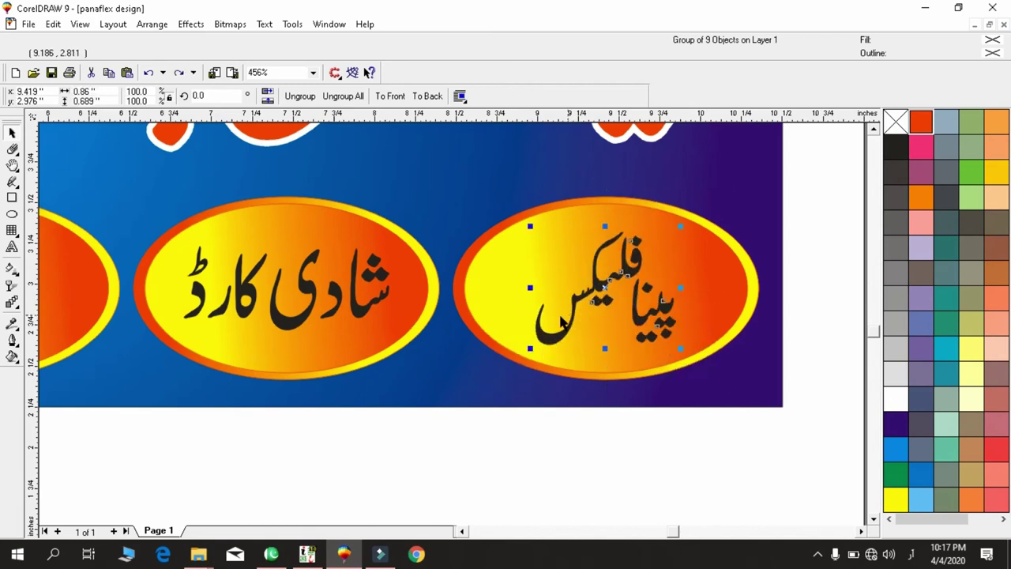
key(F3)
key(F3)
drag(523, 289, 453, 362)
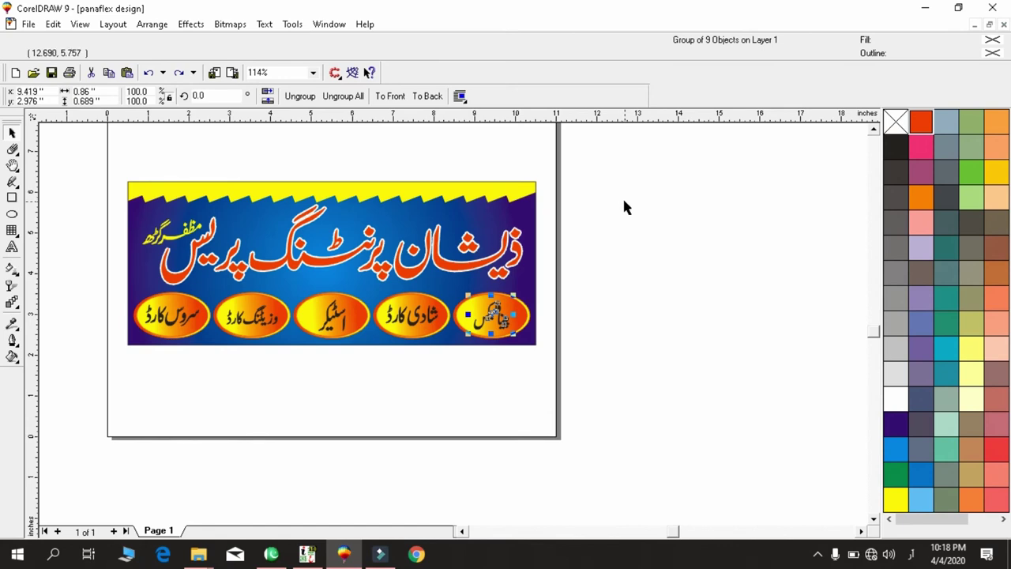
Give the پینا فلیکس text a 2.1-point outline drawn behind the fill.
key(F12)
key(Tab)
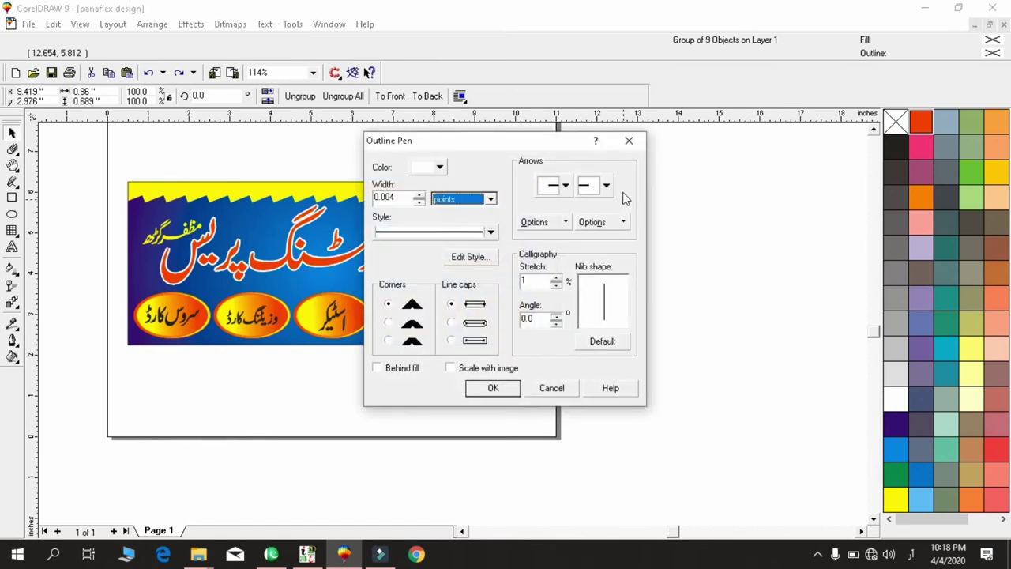
key(shift+Tab)
text(2.1)
key(Tab)
key(Tab)
key(Tab)
key(space)
key(Tab)
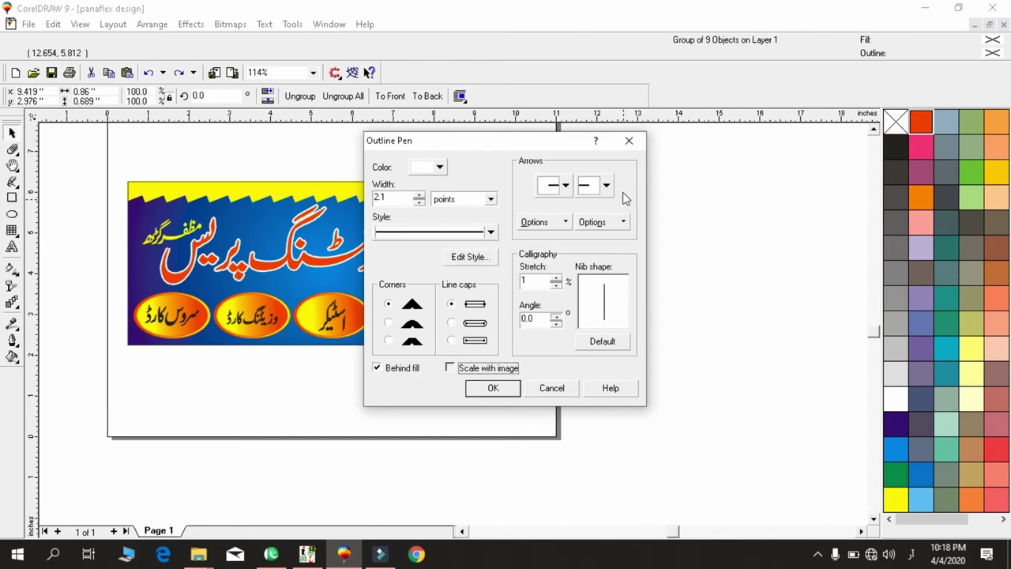
key(Return)
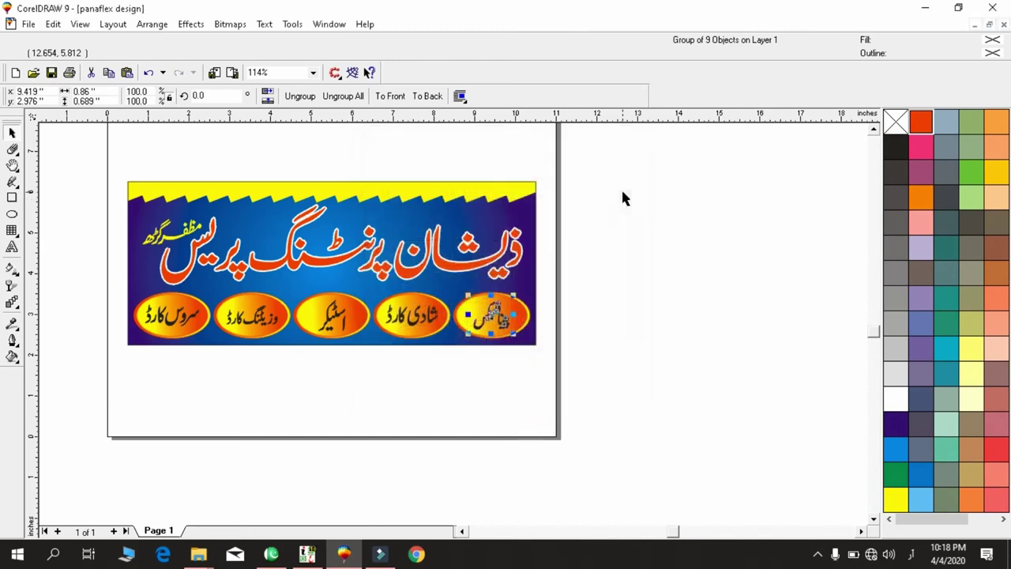
Make the پینا فلیکس outline white, then select the شادی کارڈ text group.
key(shift+F2)
key(F3)
key(F3)
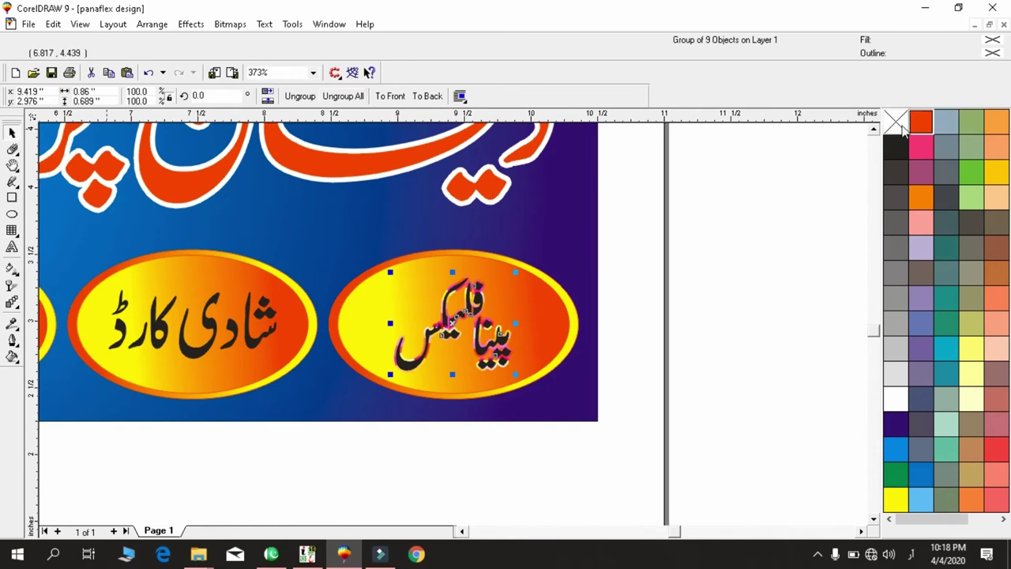
right_click(895, 395)
drag(287, 259, 107, 418)
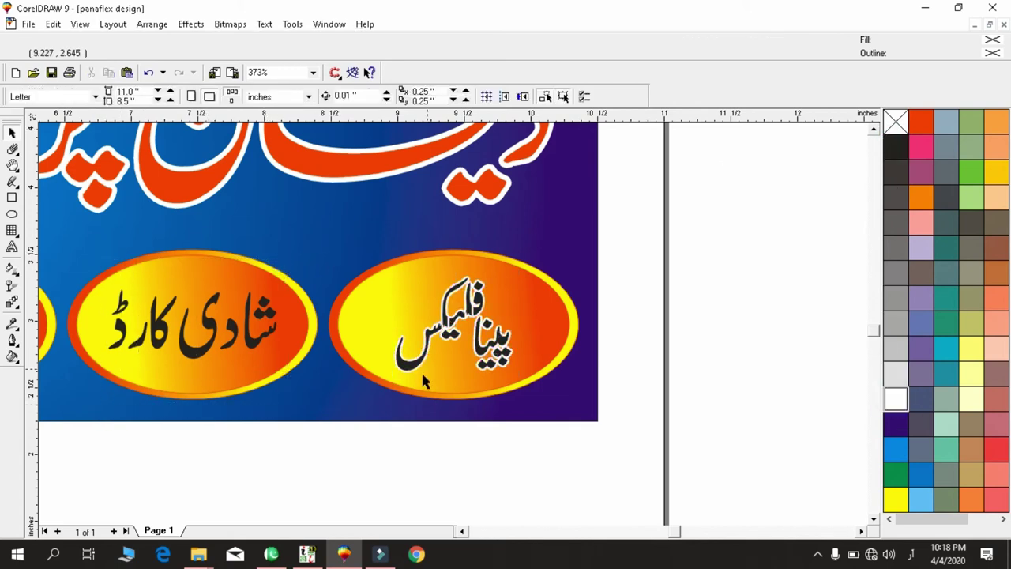
click(252, 338)
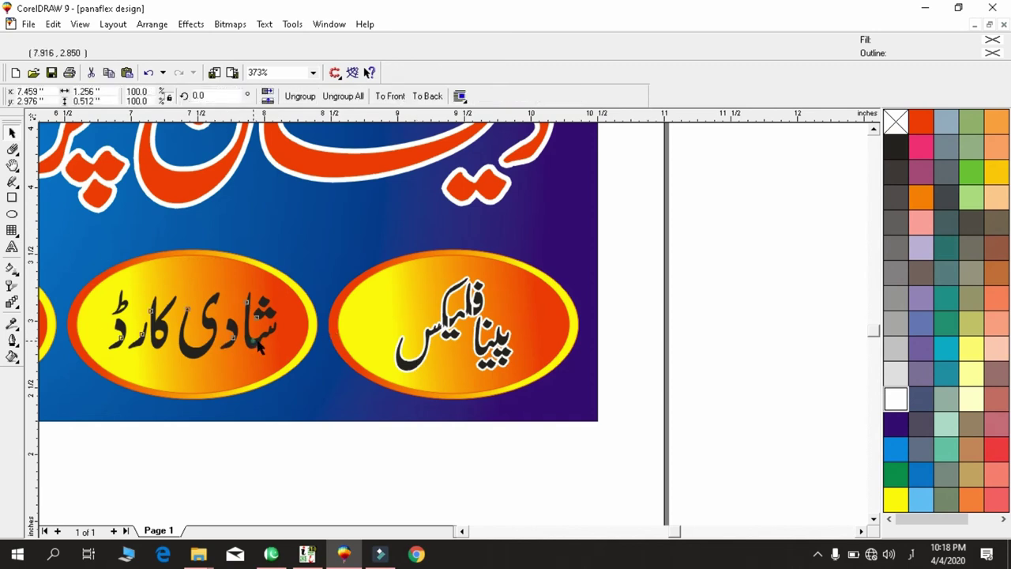
Colour the شادی کارڈ oval text dark purple.
shift+click(405, 376)
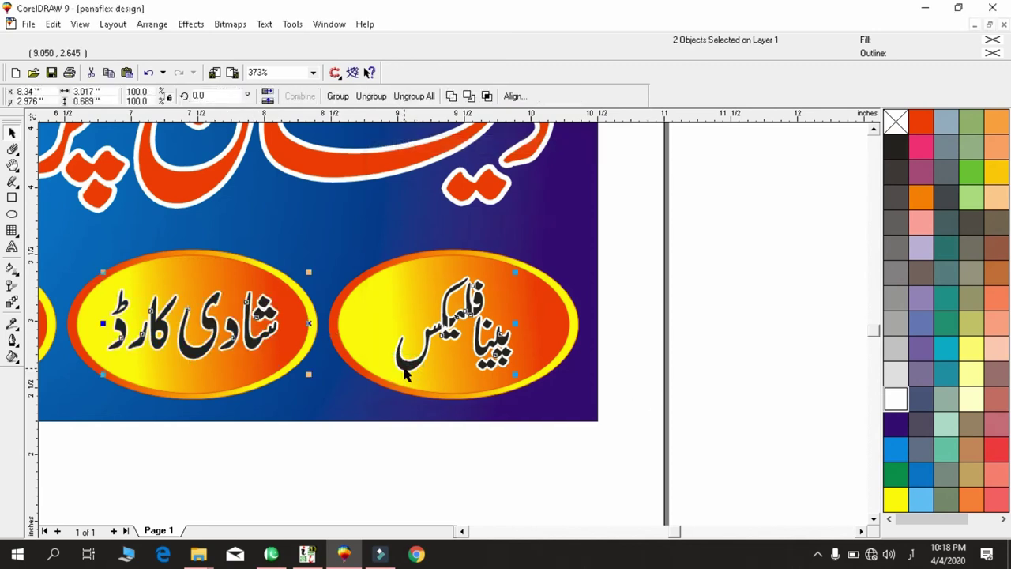
drag(290, 247, 106, 420)
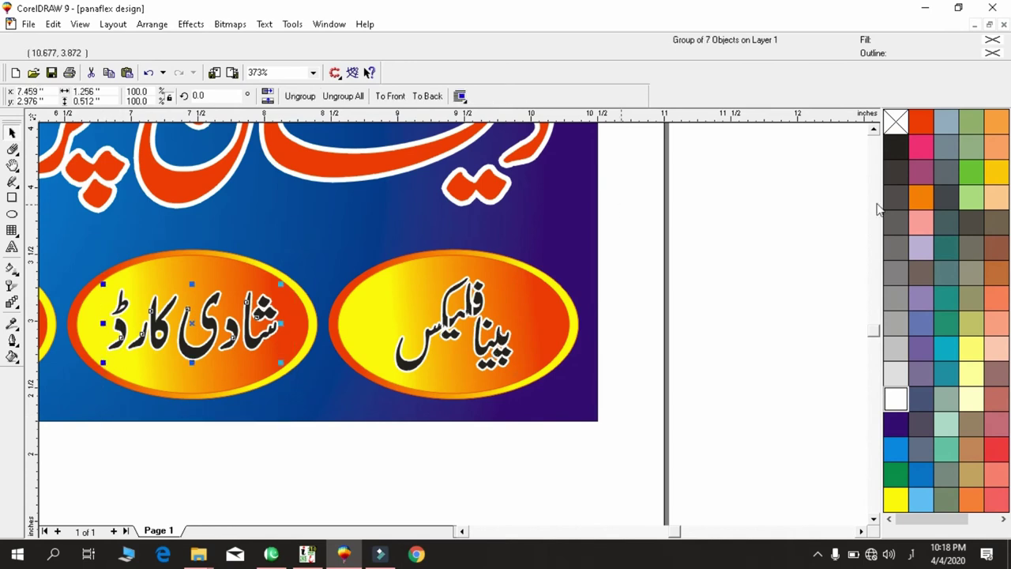
click(893, 424)
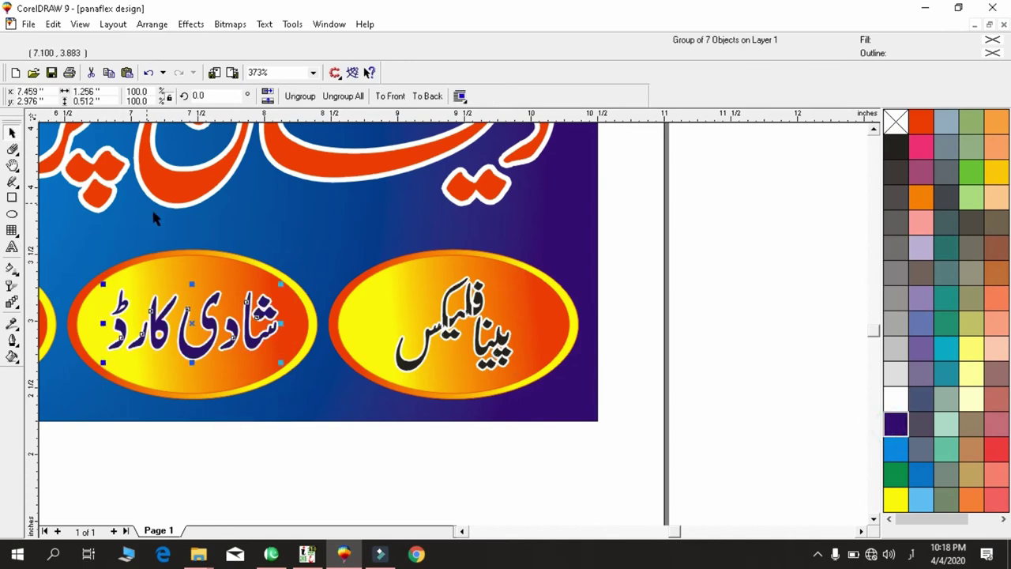
Colour the سٹیکر oval text blue.
key(h)
drag(145, 316, 292, 324)
key(space)
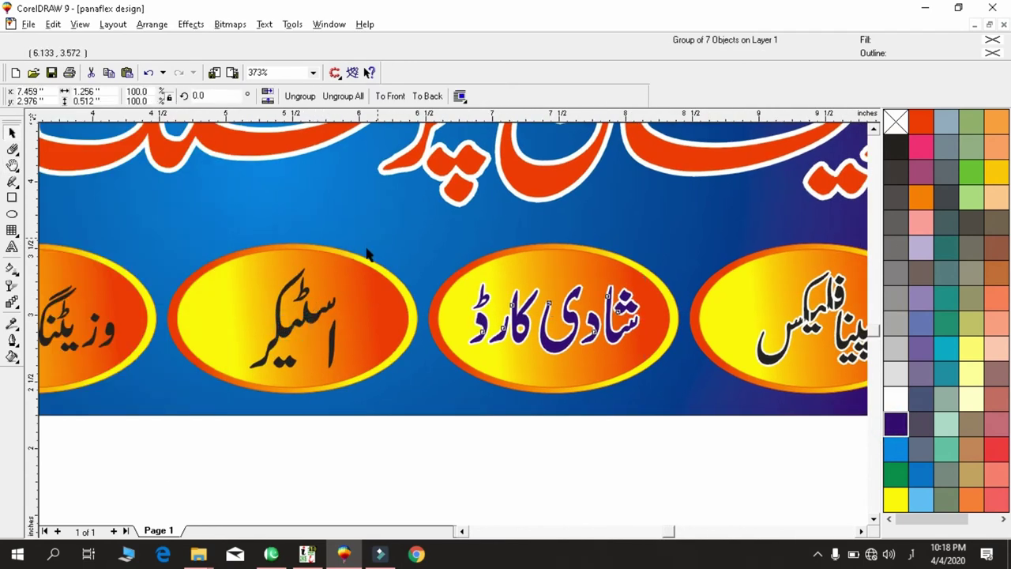
key(Tab)
scroll(500, 282, down, 1)
shift+click(517, 315)
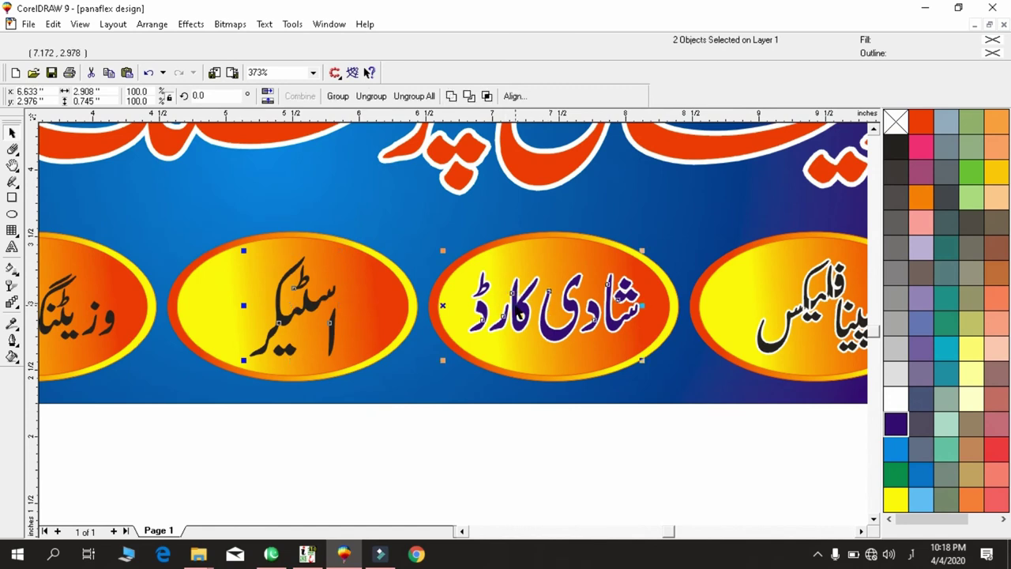
drag(379, 203, 146, 510)
click(895, 449)
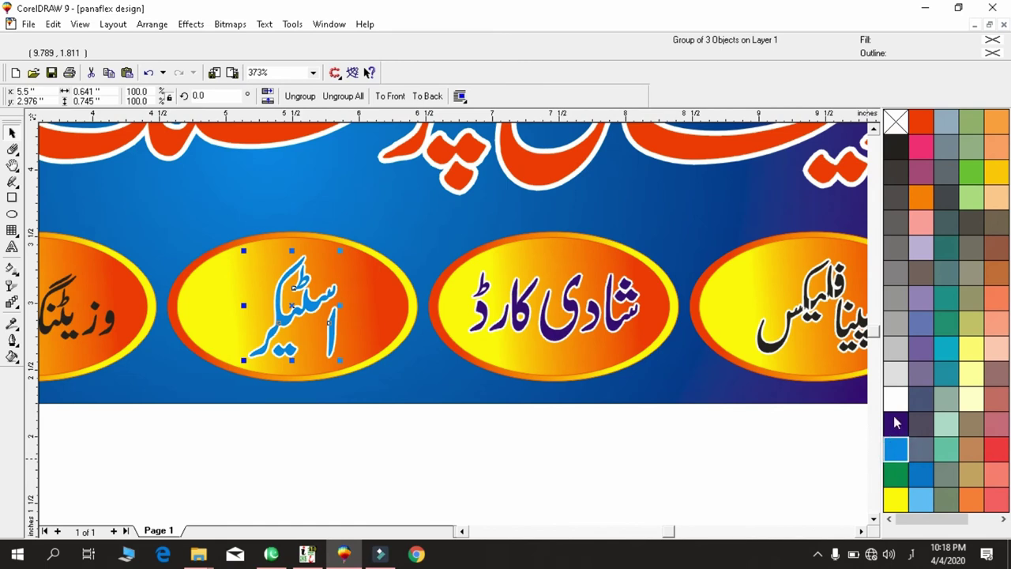
Colour the سروس کارڈ oval text green.
key(h)
drag(231, 330, 391, 332)
key(space)
mouse_move(314, 222)
mouse_down()
mouse_move(79, 407)
mouse_move(95, 404)
mouse_up()
shift+click(454, 316)
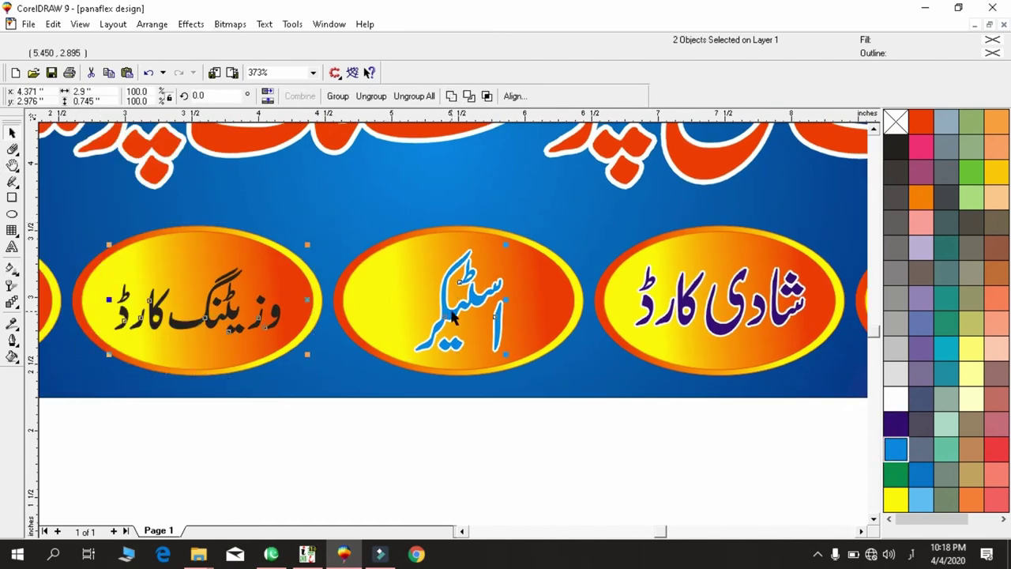
drag(318, 214, 423, 393)
key(h)
key(space)
drag(333, 235, 126, 395)
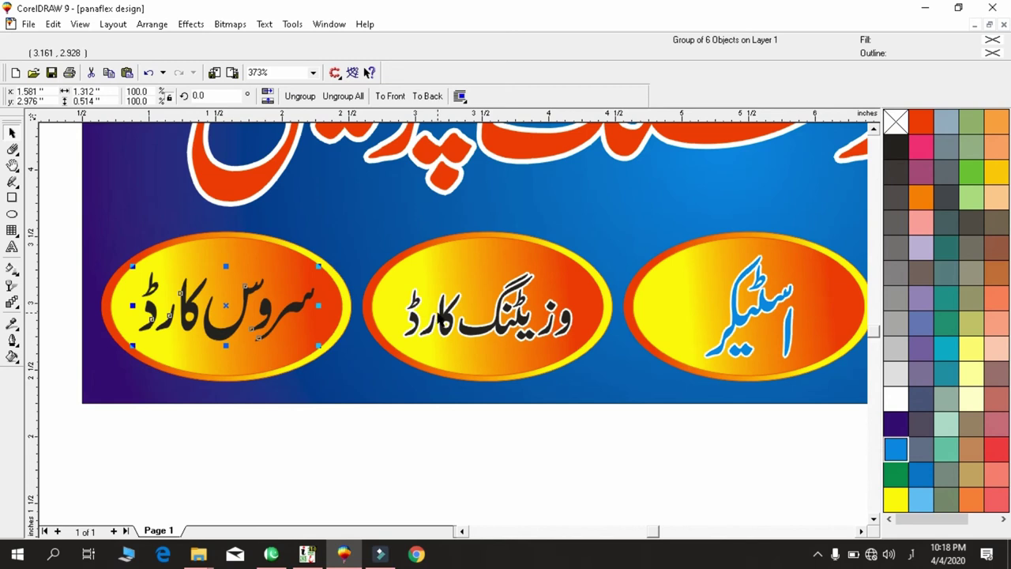
shift+click(442, 320)
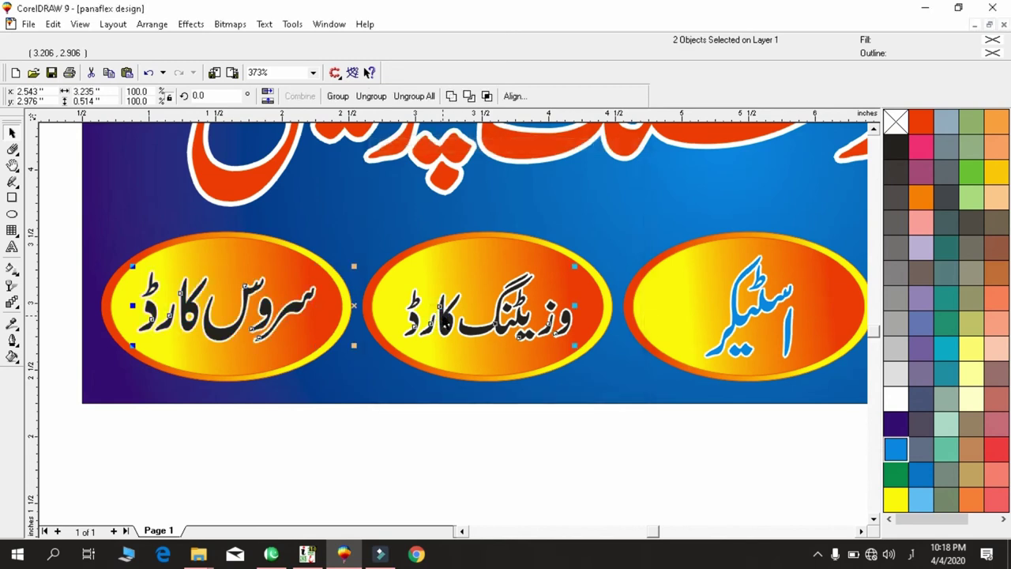
drag(166, 355, 135, 384)
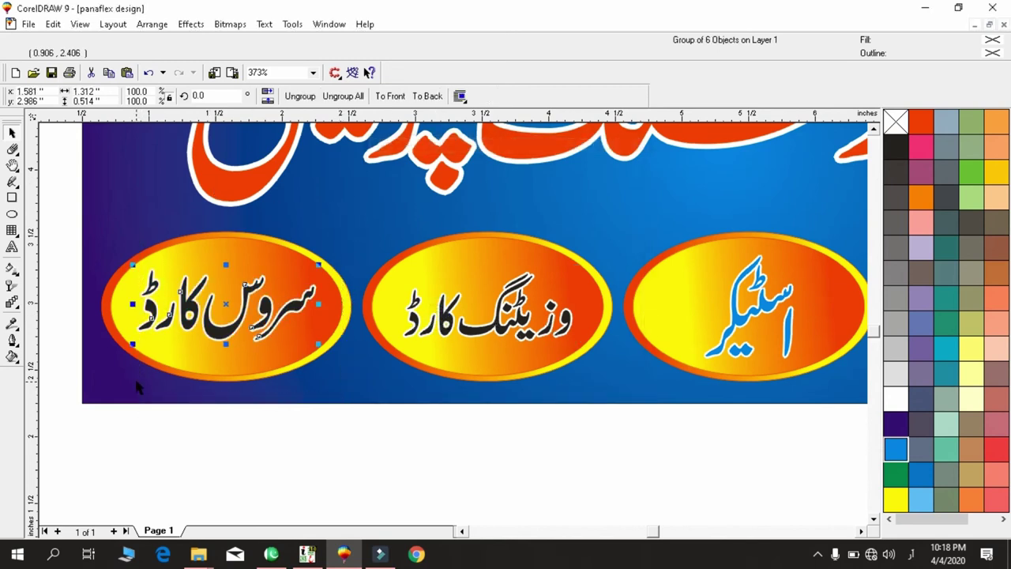
click(895, 477)
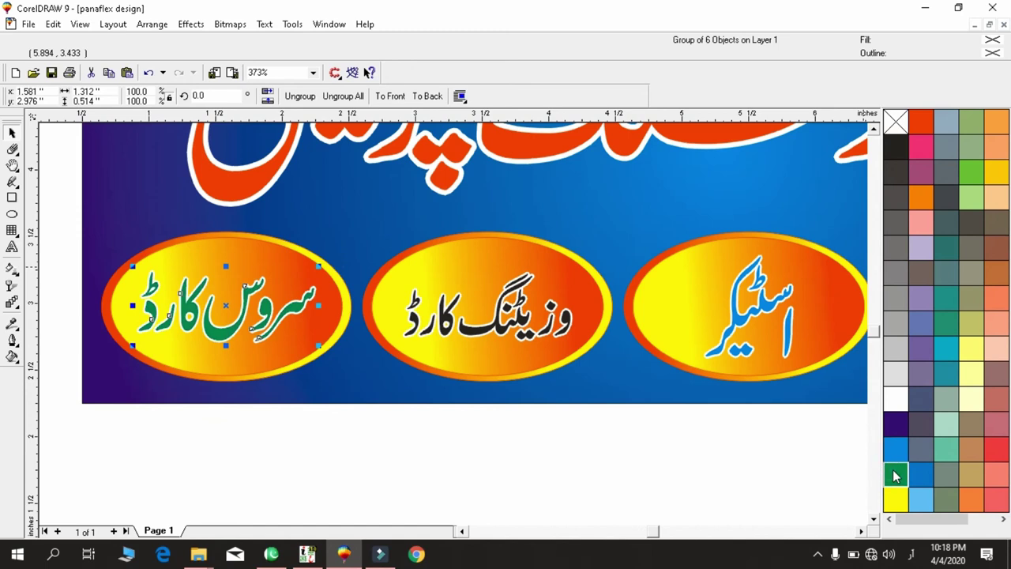
Zoom out so the whole banner fits the view.
key(F3)
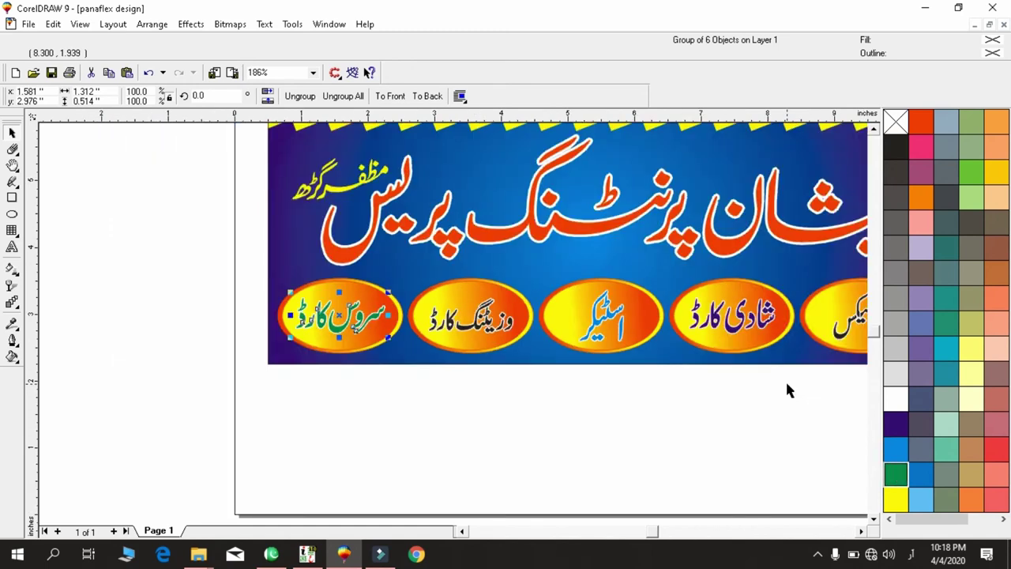
key(F3)
key(F3)
key(F3)
key(F4)
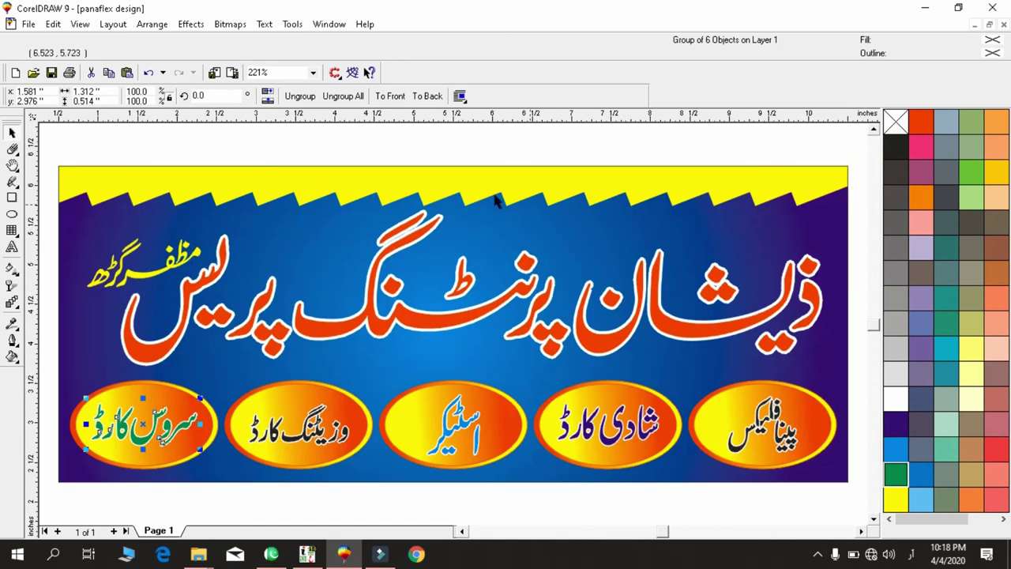
Shrink the orange headline group with its yellow subtitle to 7.975 × 1.623 inches.
click(47, 252)
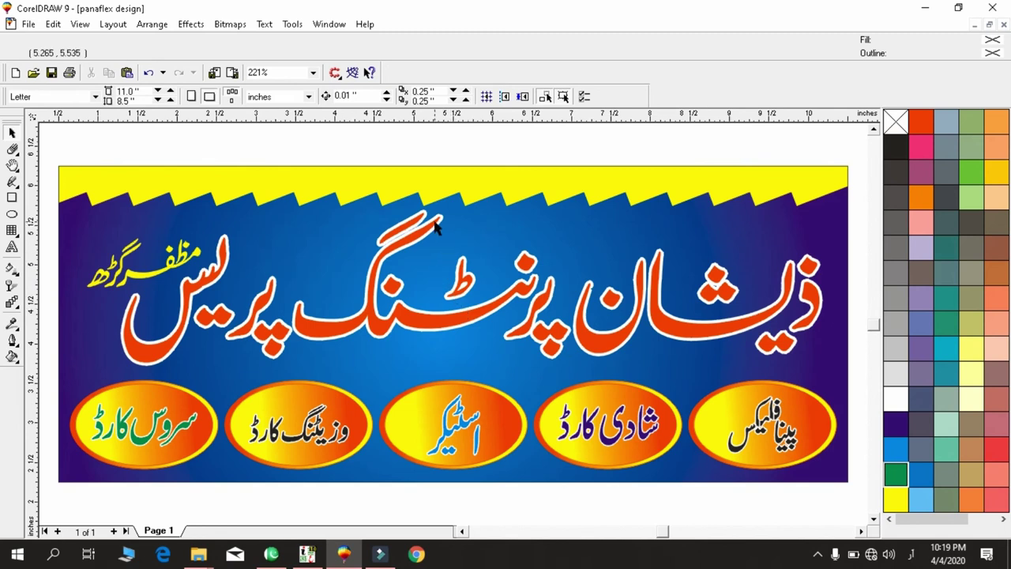
key(F3)
key(F3)
key(F4)
click(219, 272)
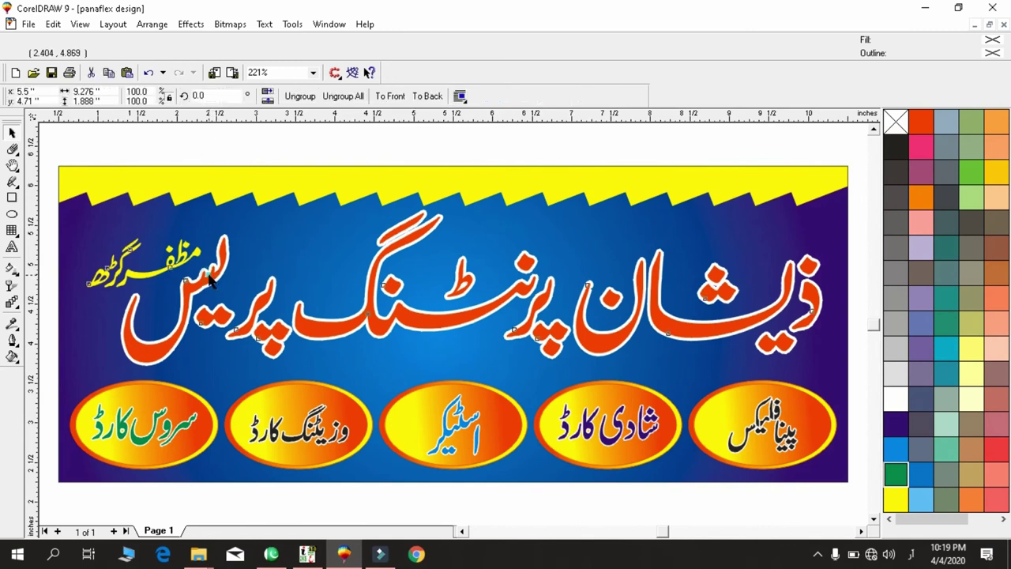
drag(81, 206, 111, 216)
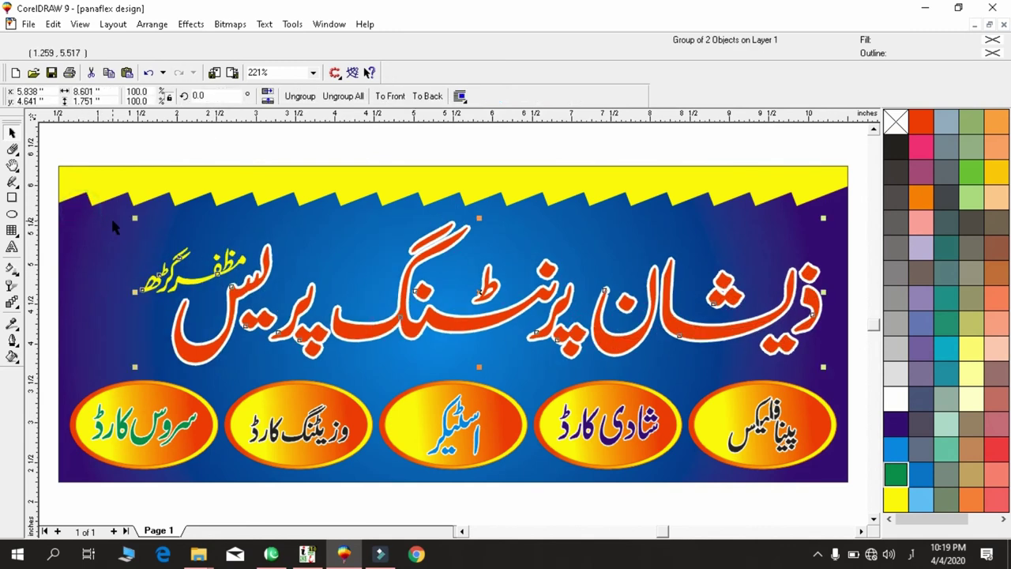
Nudge the headline slightly upward and bring up the Import dialog.
key(Up)
key(Up)
key(Up)
key(Up)
key(Up)
key(Up)
key(Up)
key(Up)
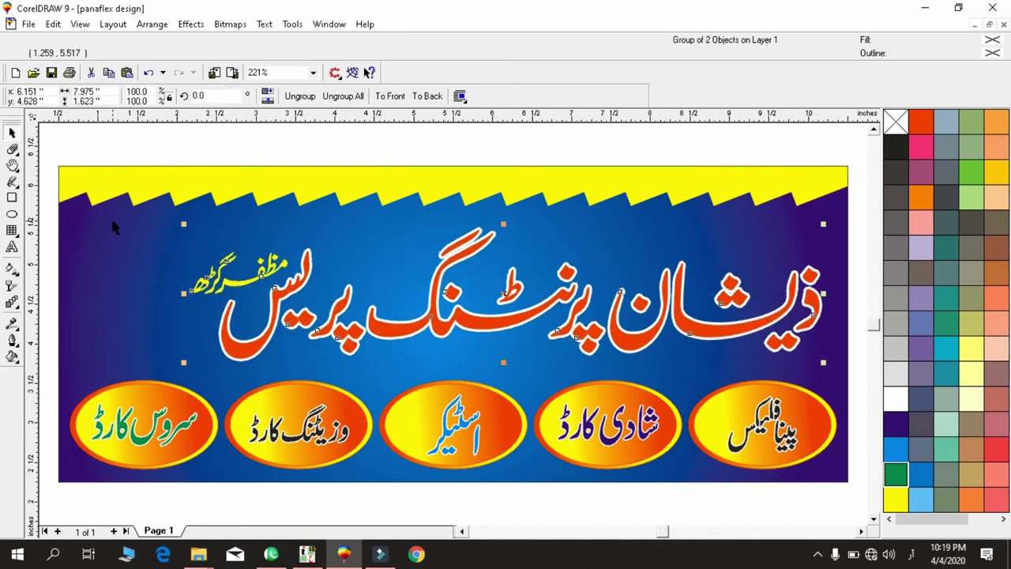
key(Down)
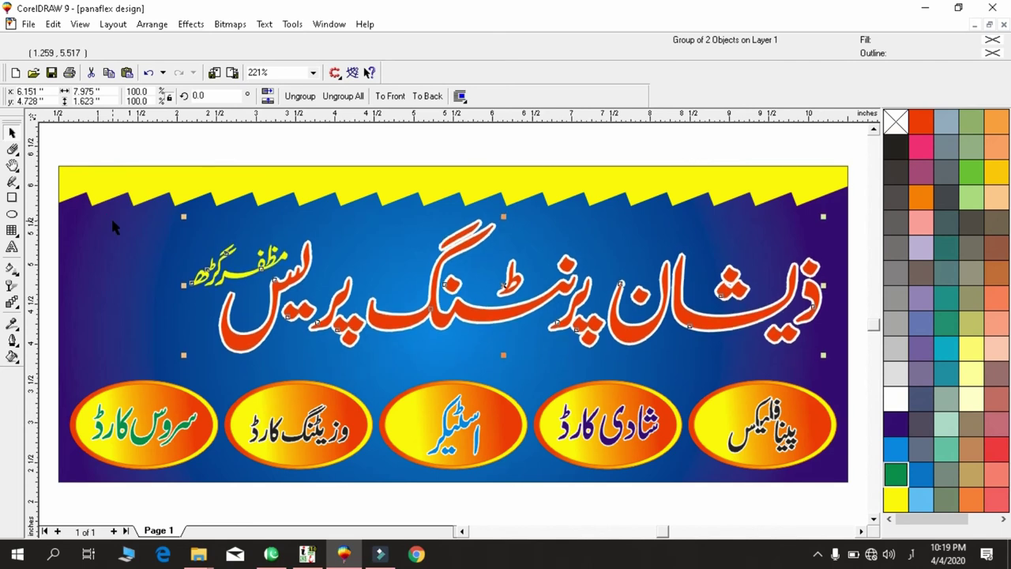
key(ctrl+i)
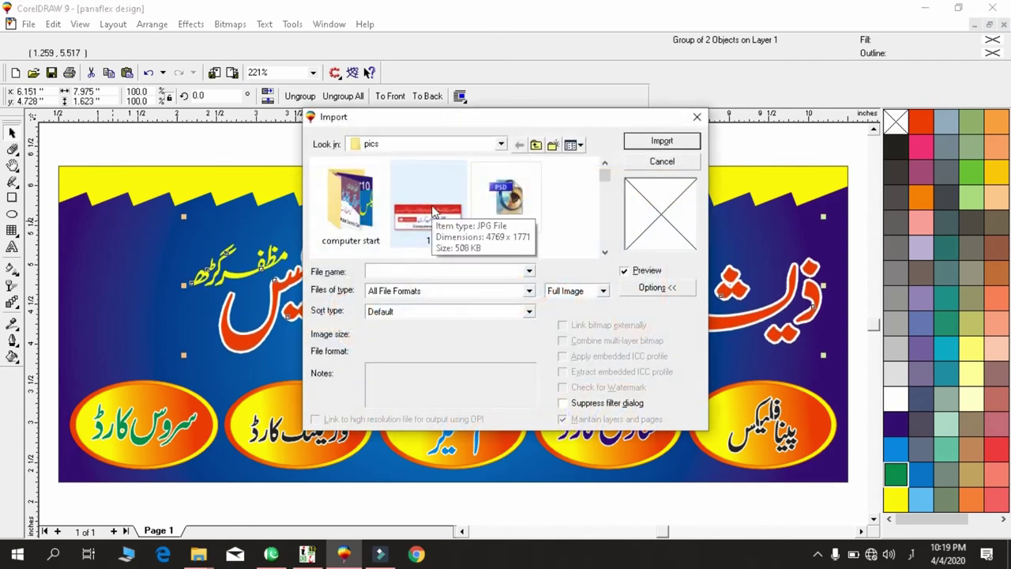
Import the FOR ALL photo from the pics folder and place it at the banner's upper left.
click(431, 207)
scroll(486, 228, down, 3)
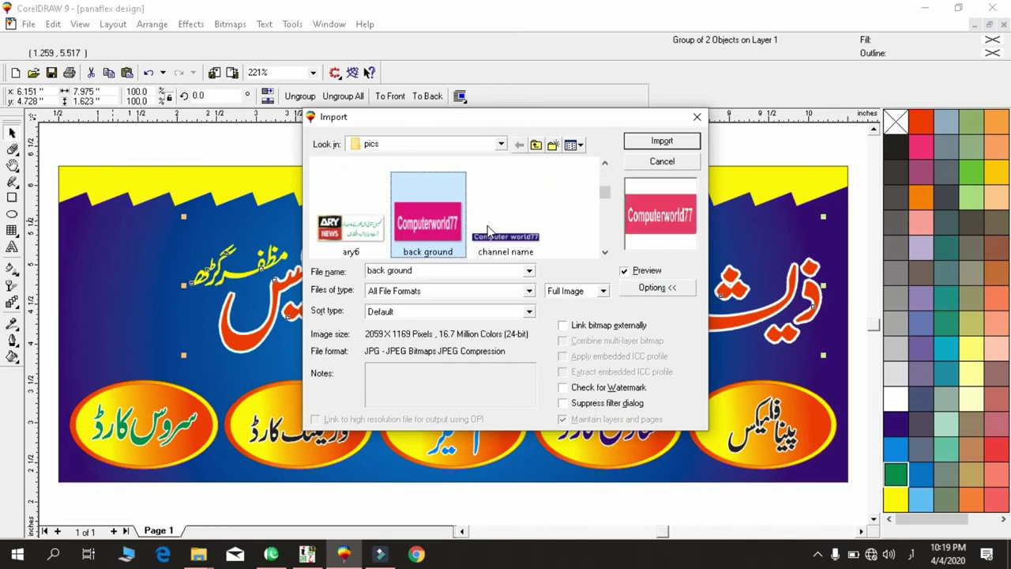
scroll(486, 228, down, 4)
click(486, 228)
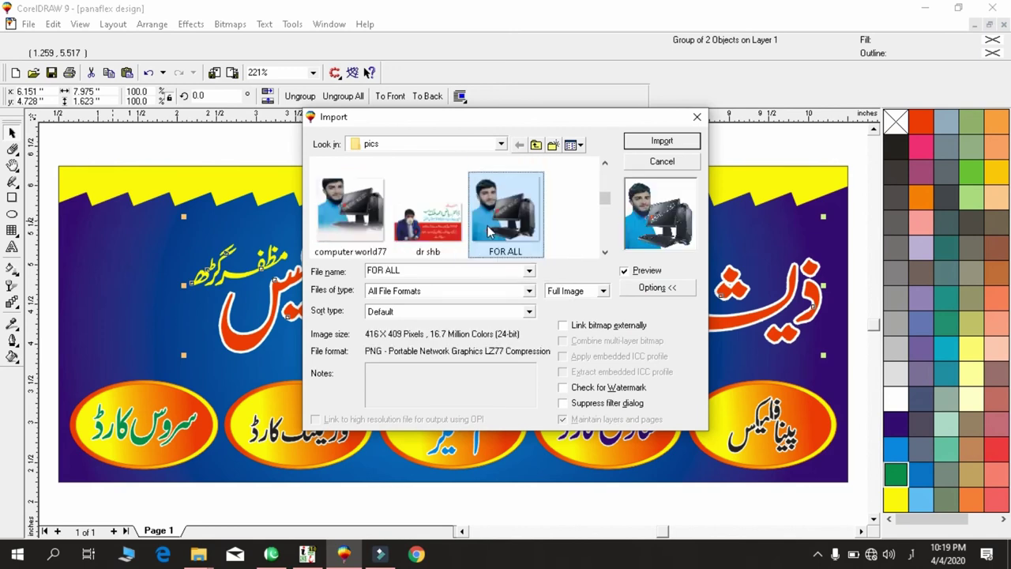
double_click(486, 227)
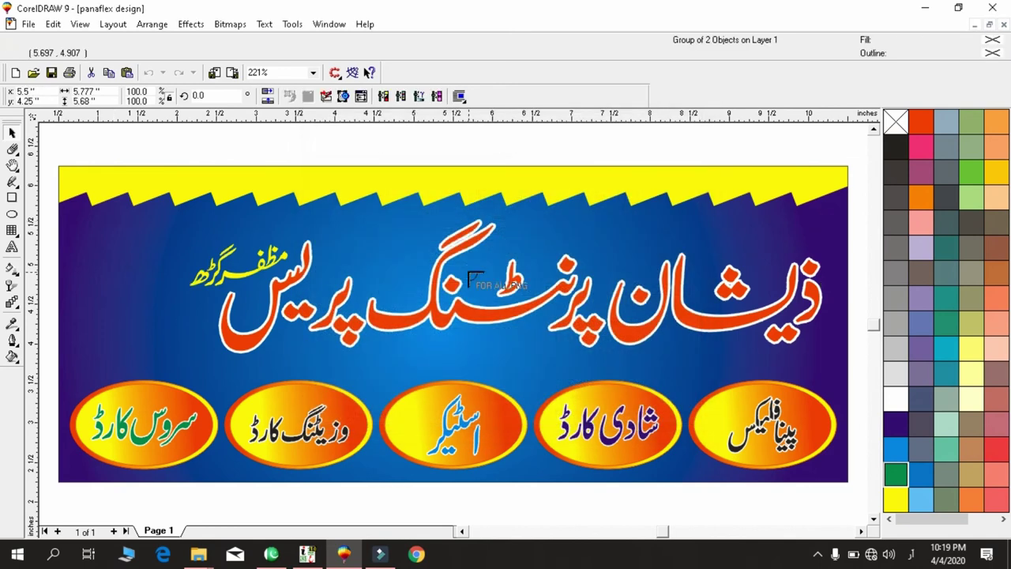
drag(68, 214, 177, 371)
Align the photo to the banner's top-left corner and enlarge it to 1.538 × 1.512 inches.
shift+click(162, 348)
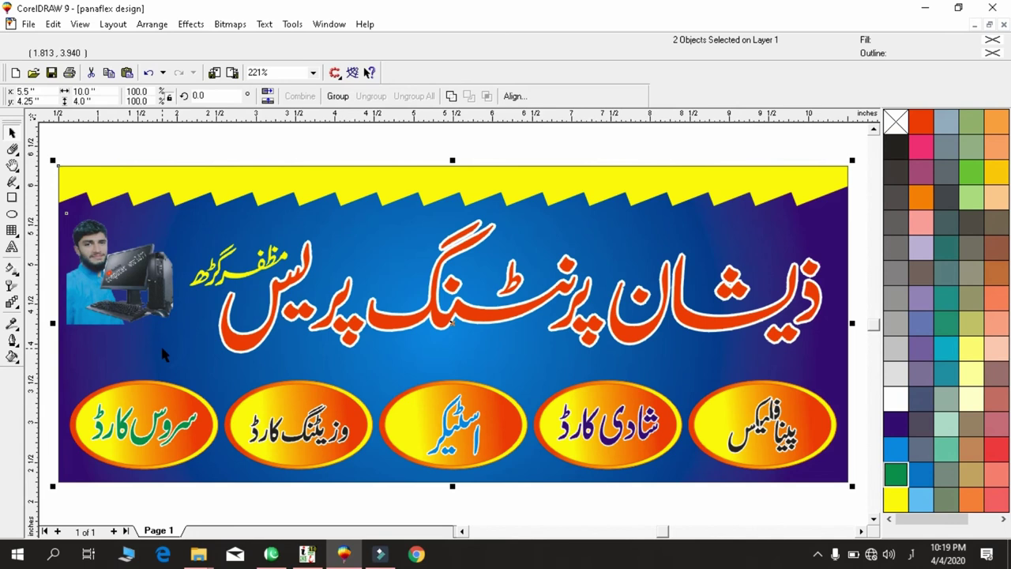
key(l)
click(90, 128)
click(93, 274)
shift+click(132, 184)
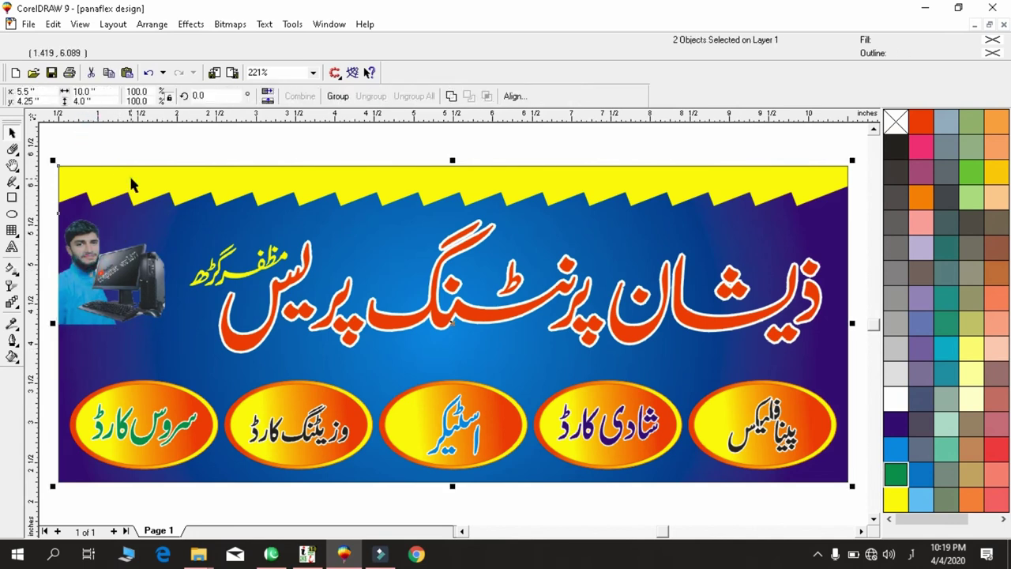
key(t)
click(142, 129)
click(118, 253)
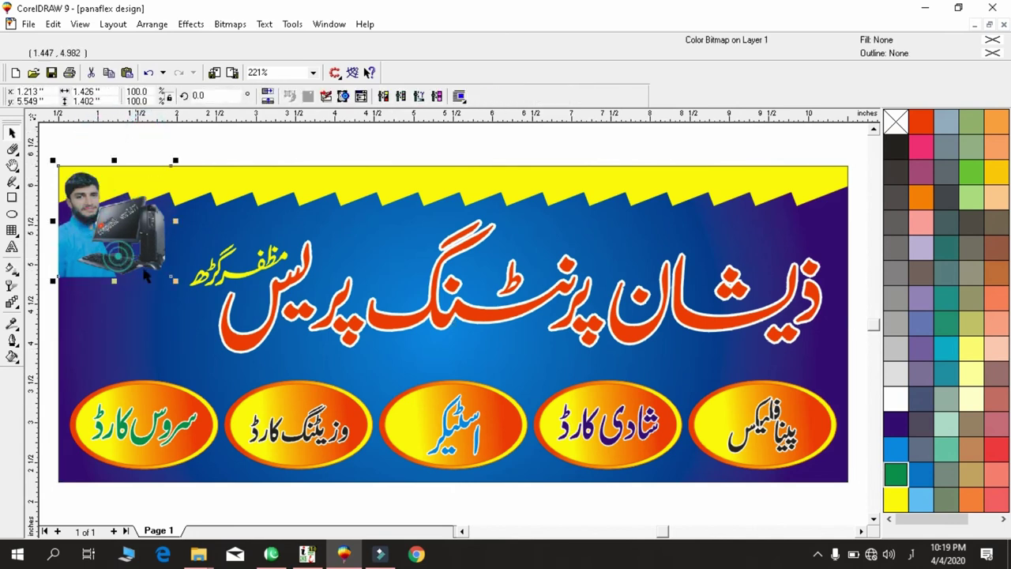
mouse_move(172, 278)
mouse_down()
mouse_move(200, 322)
mouse_move(213, 320)
mouse_move(184, 289)
mouse_up()
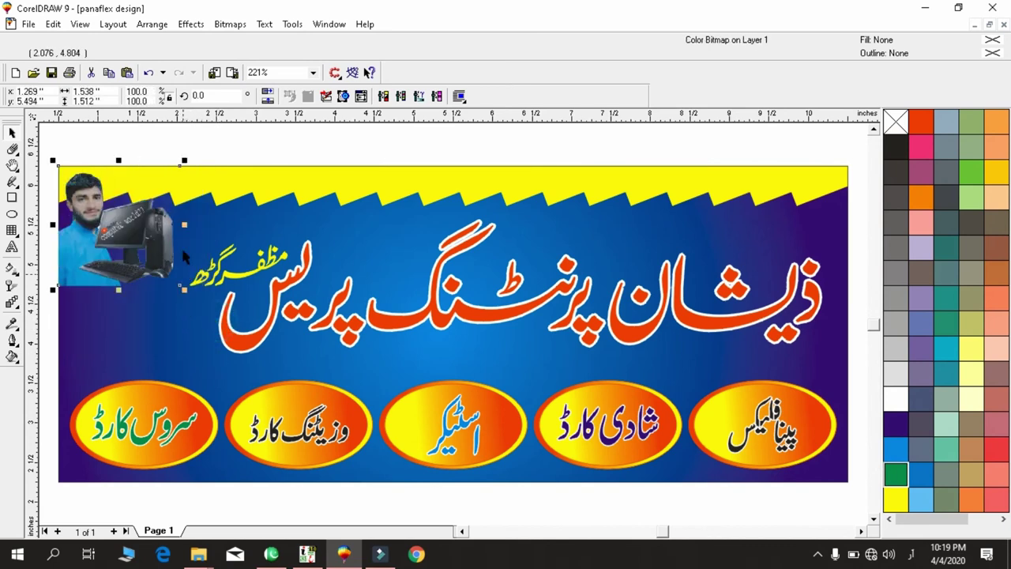
Add a downward fountain transparency so the photo's lower part fades into the blue background.
click(12, 286)
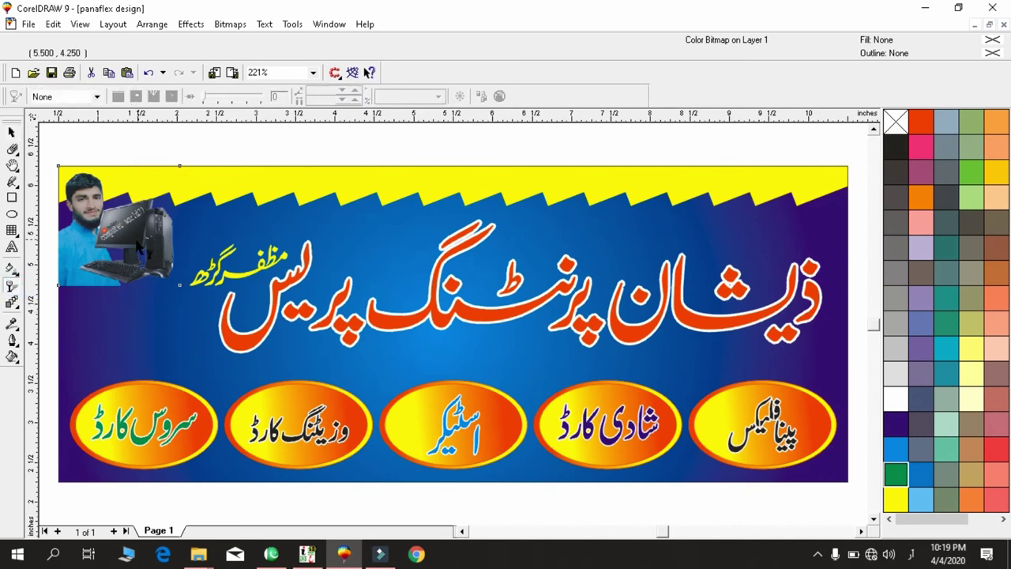
drag(103, 249, 105, 281)
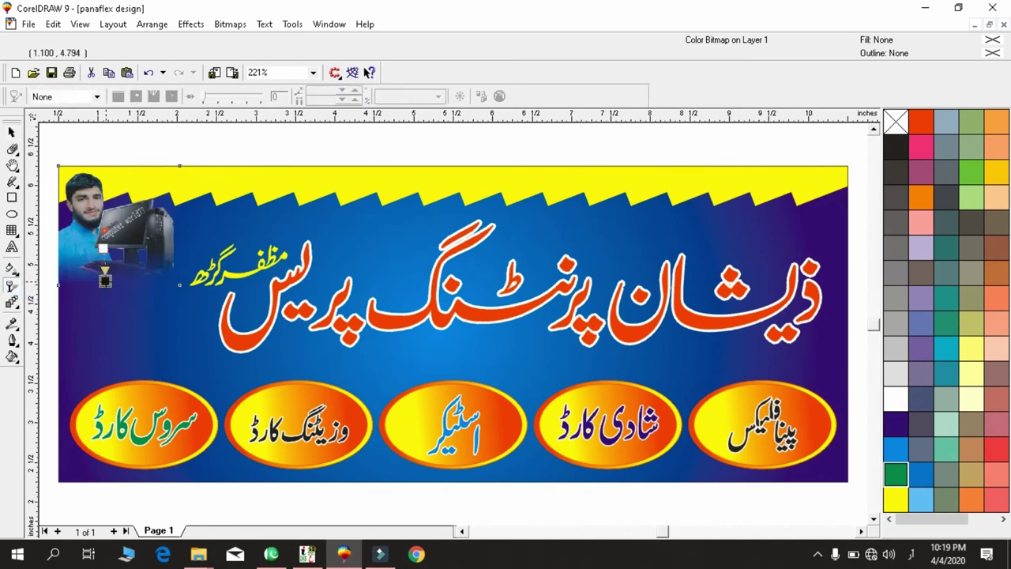
key(space)
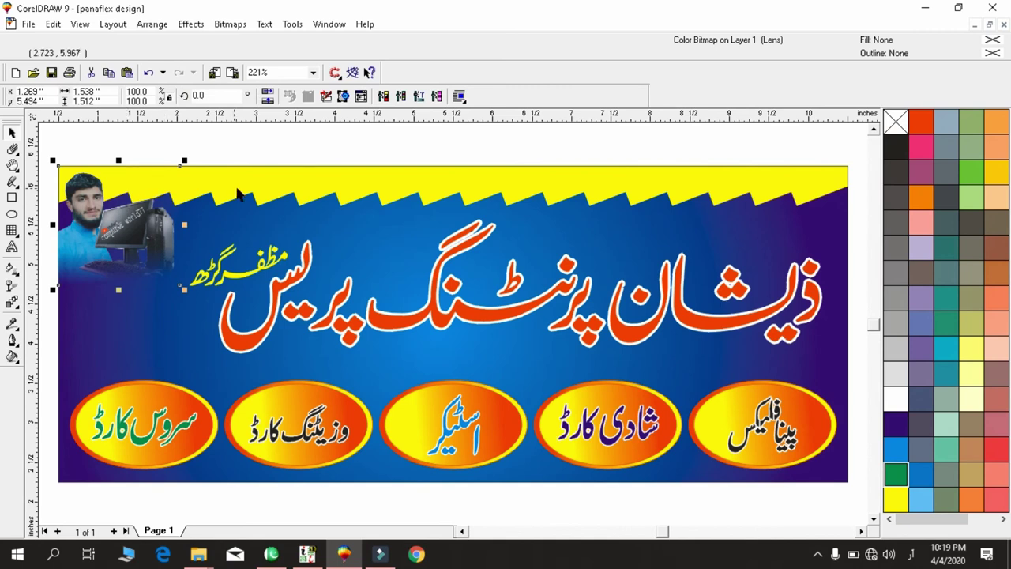
Re-check the banner at fit zoom and select the Urdu headline group.
shift+click(221, 190)
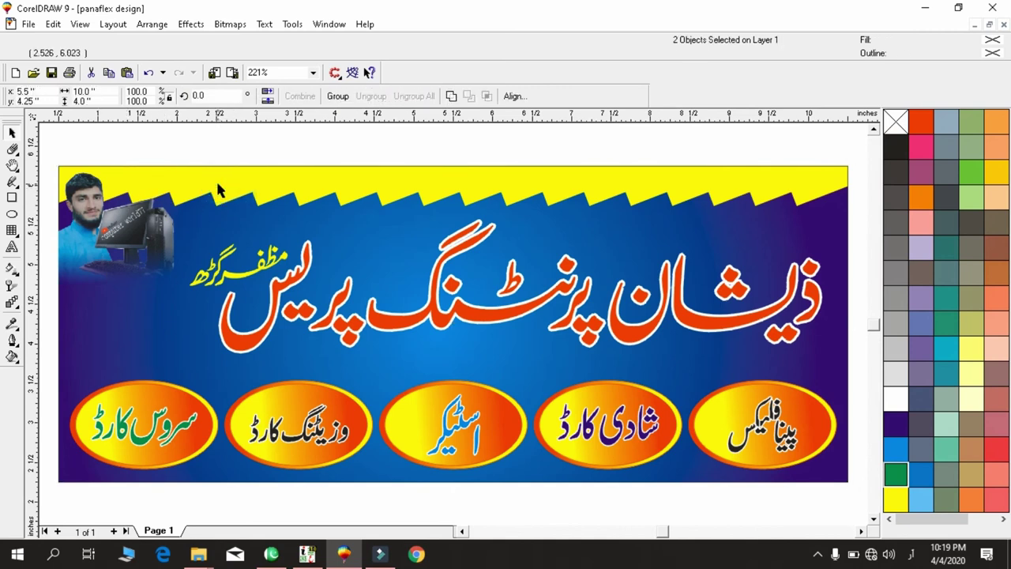
click(213, 161)
click(202, 205)
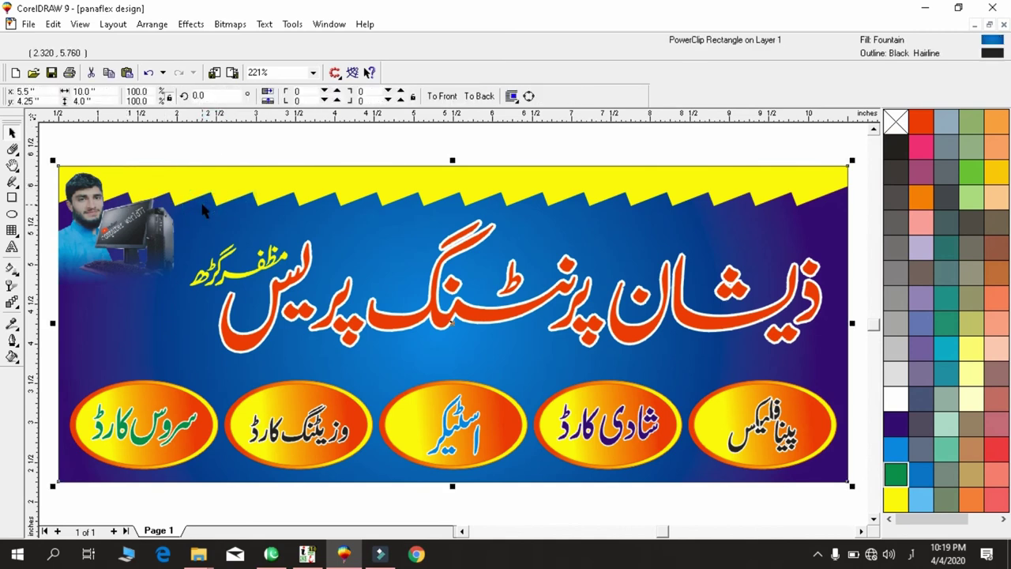
key(shift+F4)
key(shift+F2)
click(325, 147)
click(251, 339)
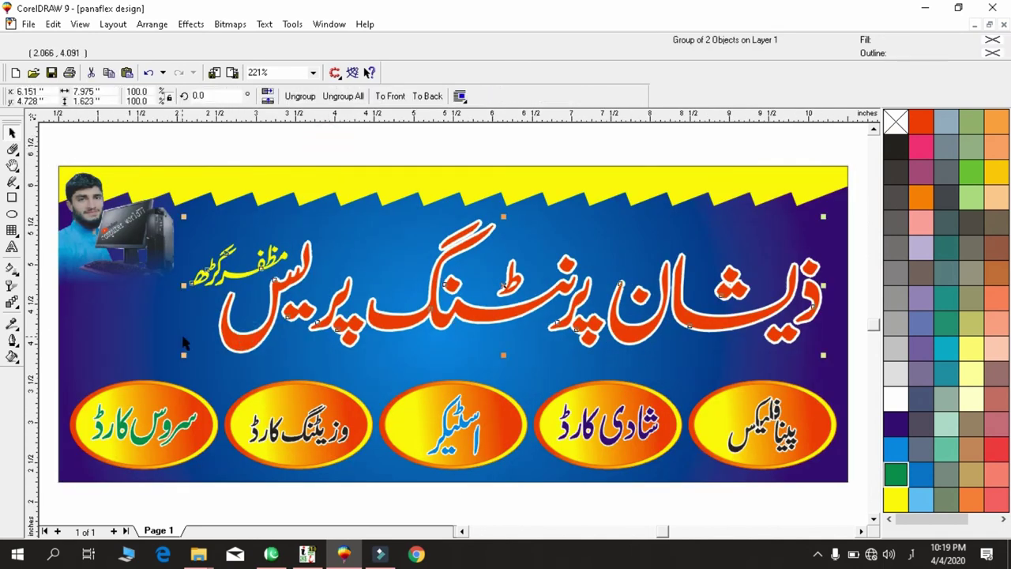
Type the contact phone number as two text lines on the banner's left side.
key(F8)
click(72, 332)
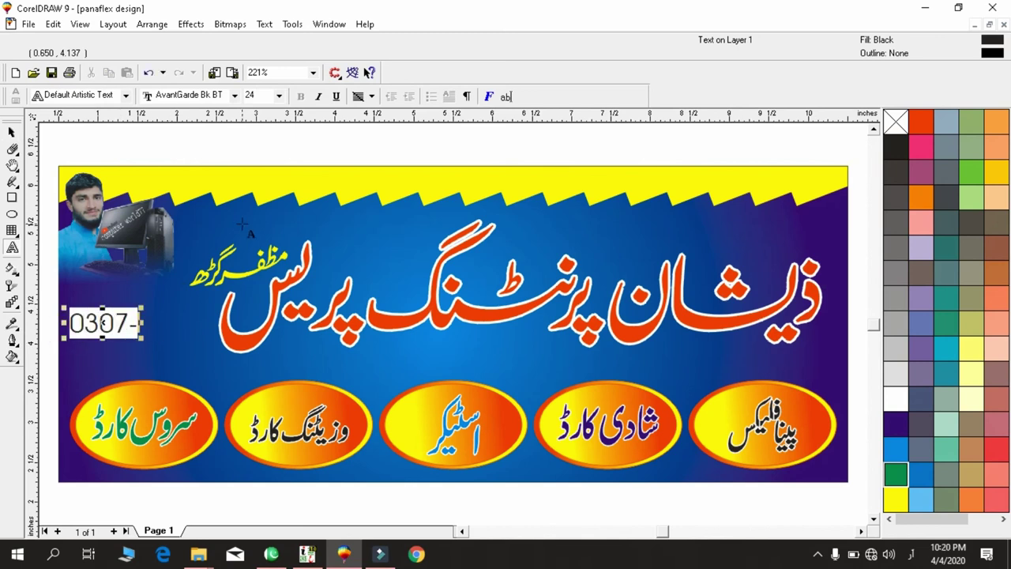
key(Return)
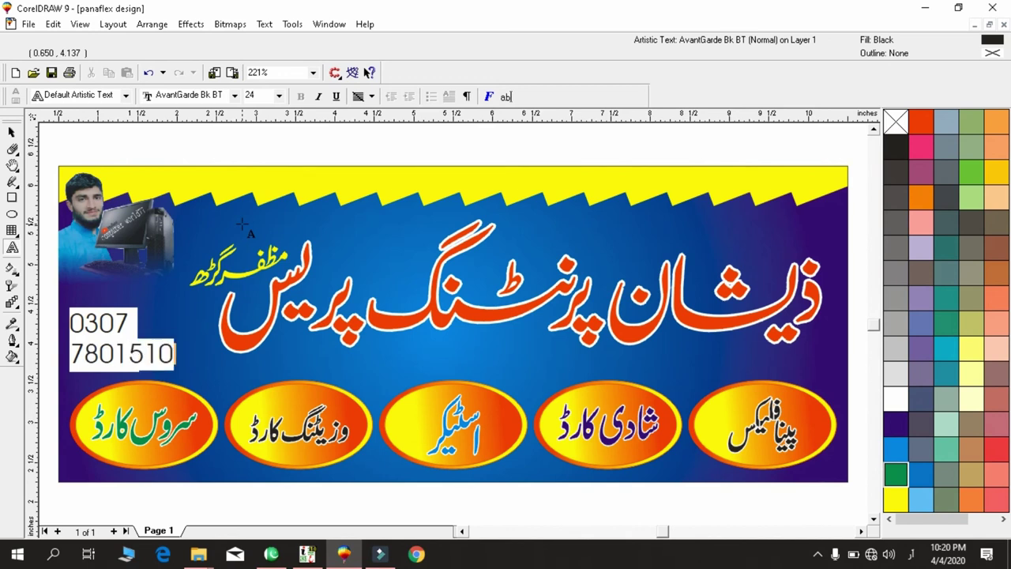
key(ctrl+space)
Set the phone number to Bahnschrift Condensed and centre its two lines.
click(13, 133)
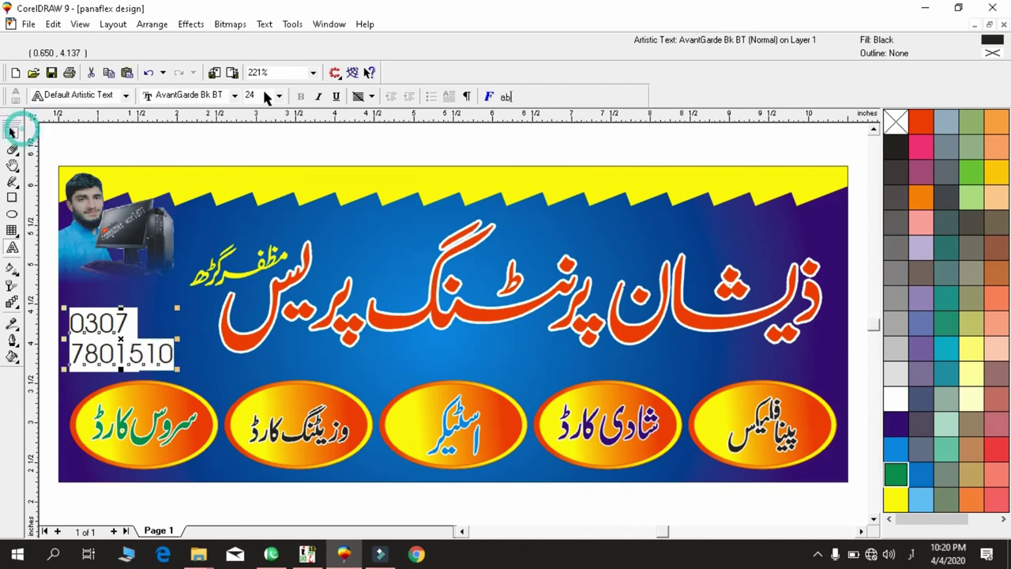
click(332, 96)
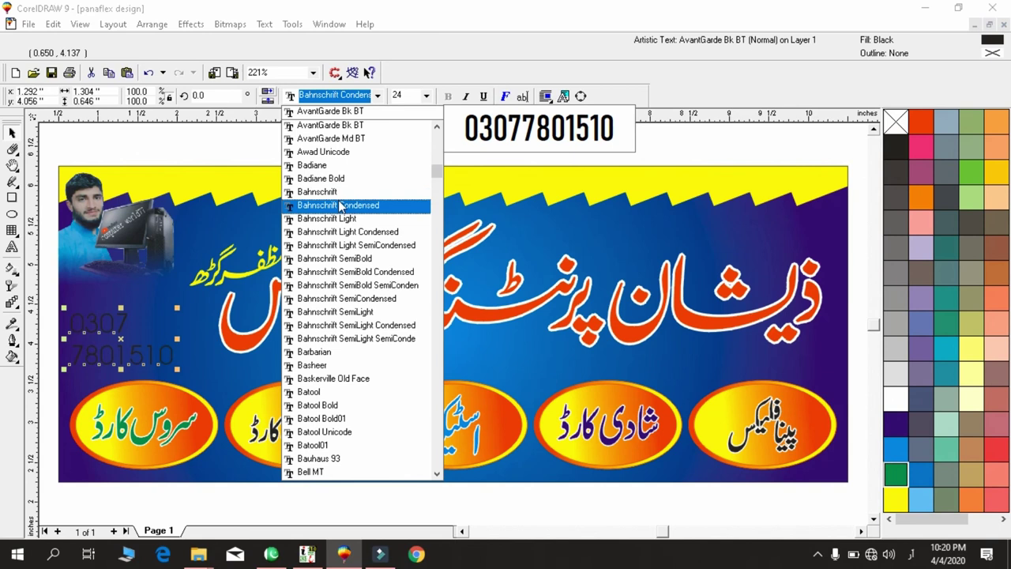
click(341, 205)
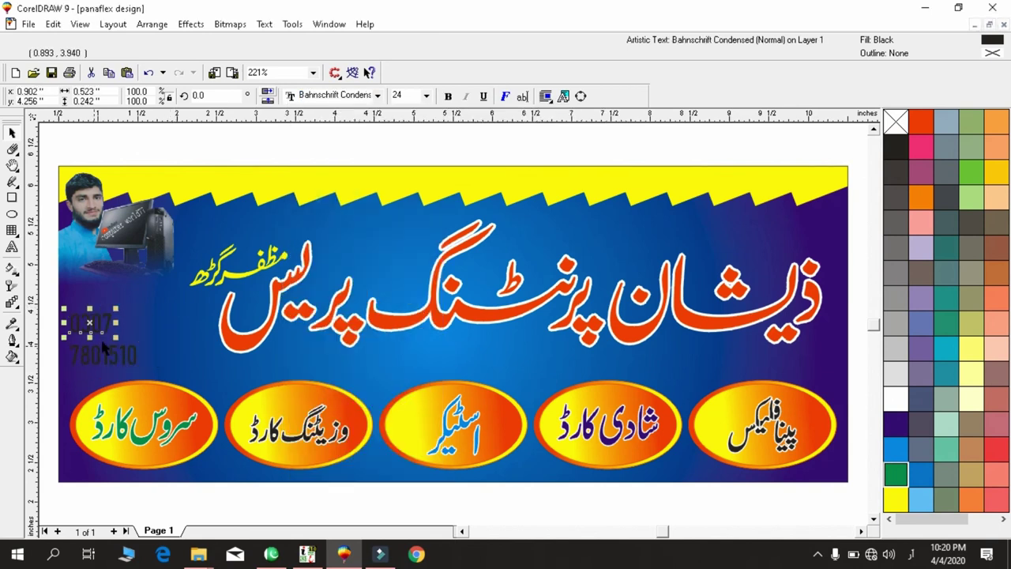
drag(169, 283, 57, 354)
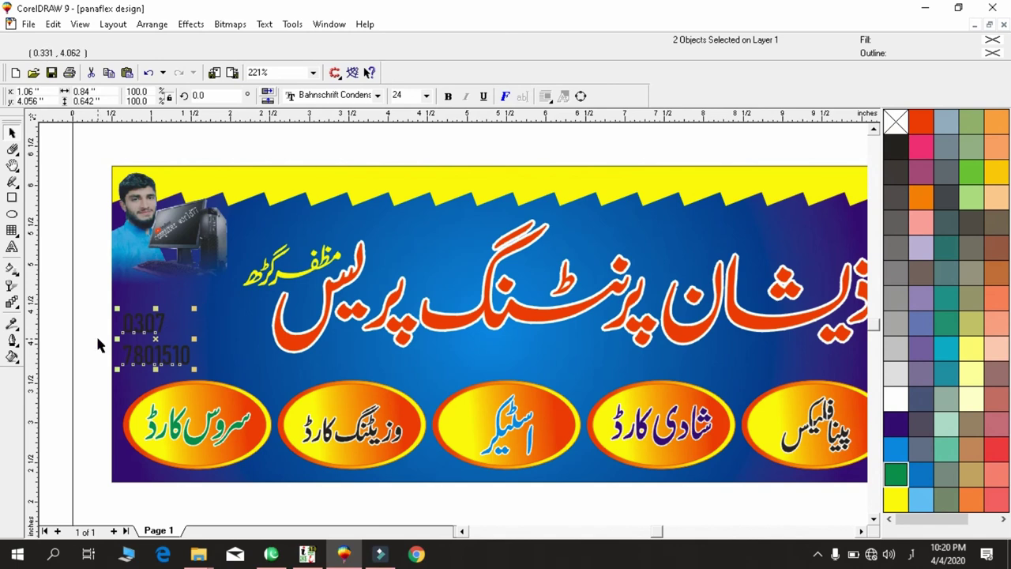
key(ctrl+e)
Enlarge the phone number, tighten the line spacing, and make it white.
drag(182, 312, 85, 333)
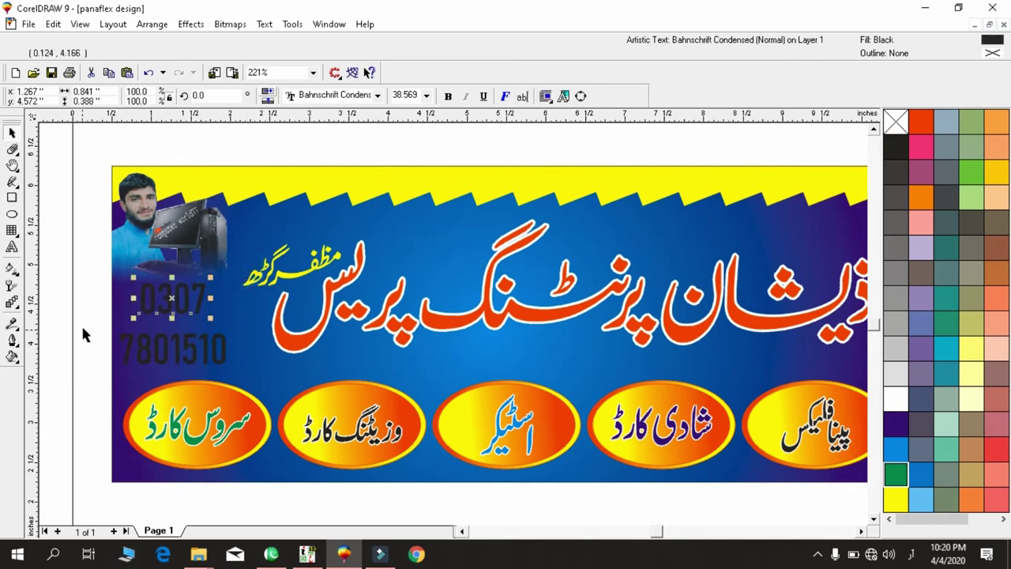
drag(171, 314, 174, 324)
drag(111, 377, 241, 276)
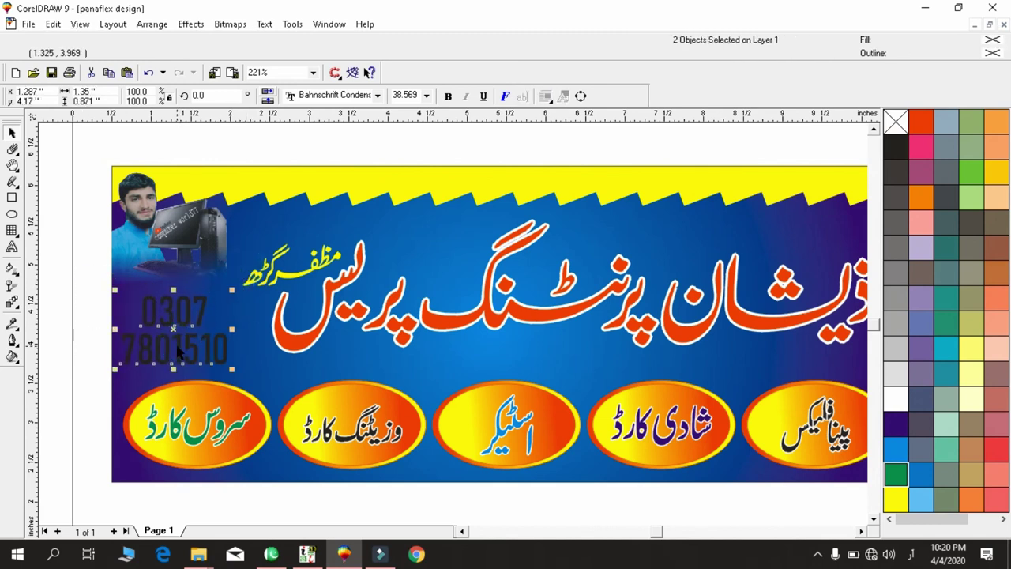
click(895, 399)
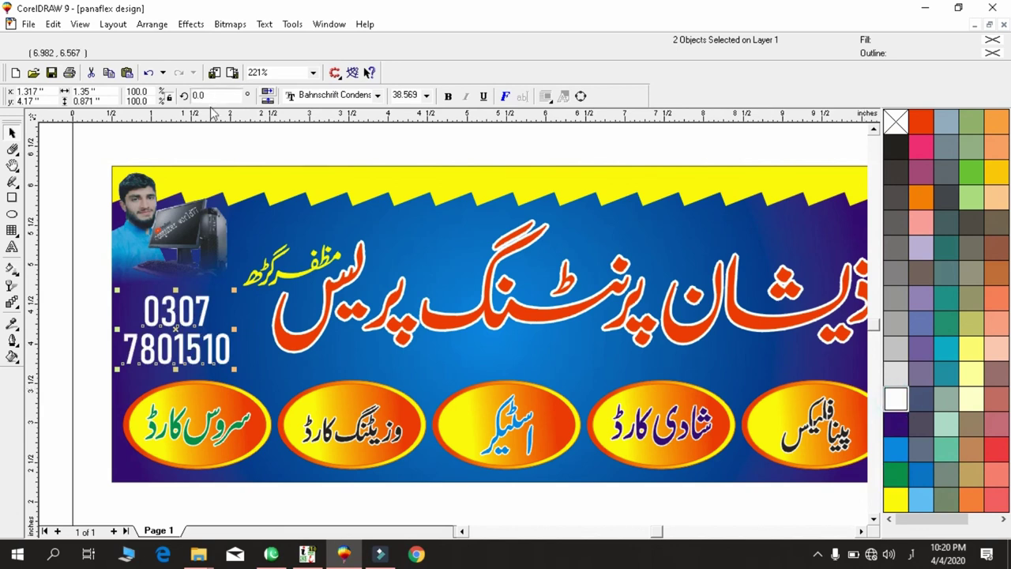
click(209, 150)
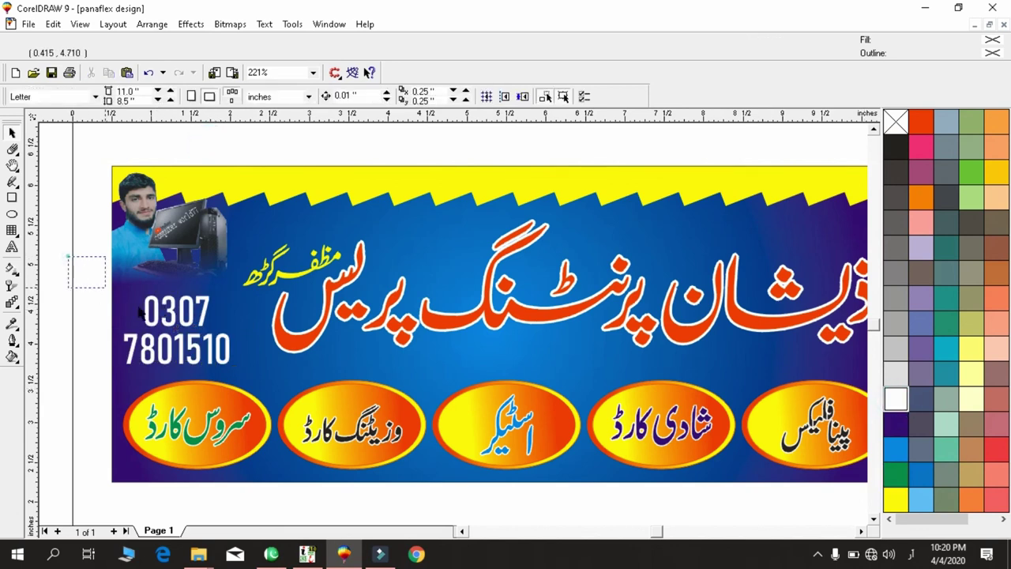
key(shift+F2)
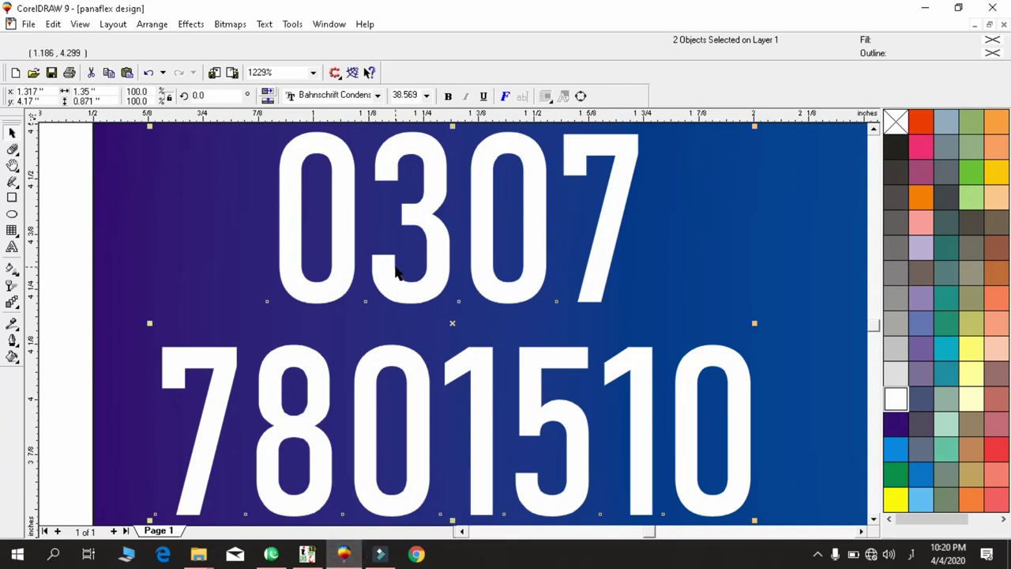
key(F3)
key(F3)
key(F3)
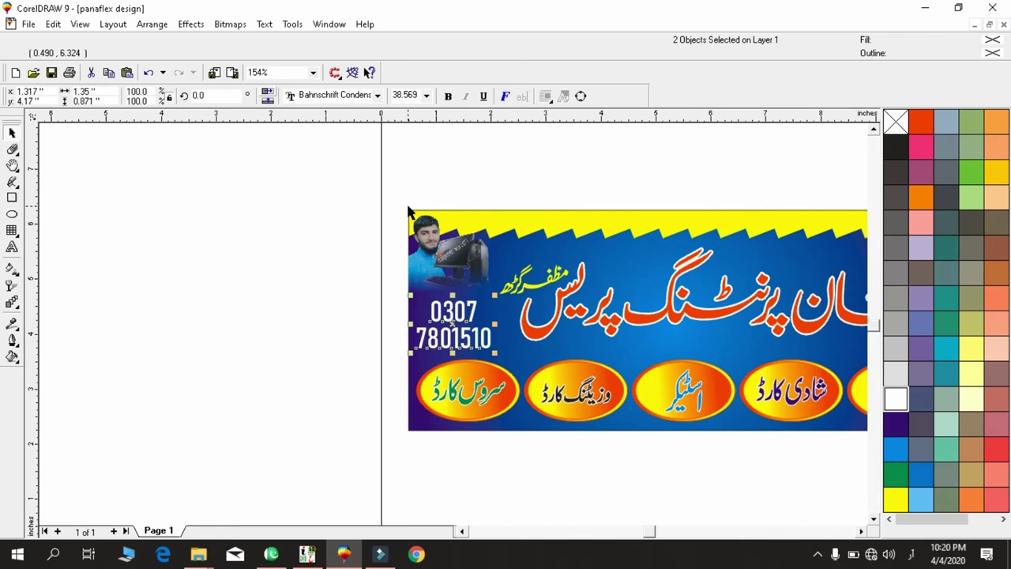
key(F3)
drag(388, 199, 796, 409)
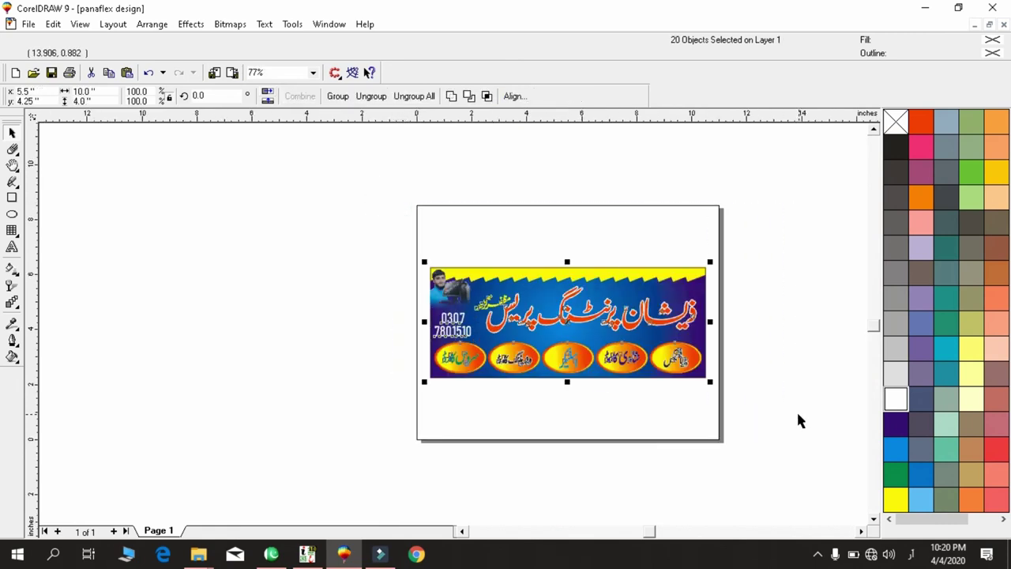
key(shift+F2)
click(651, 141)
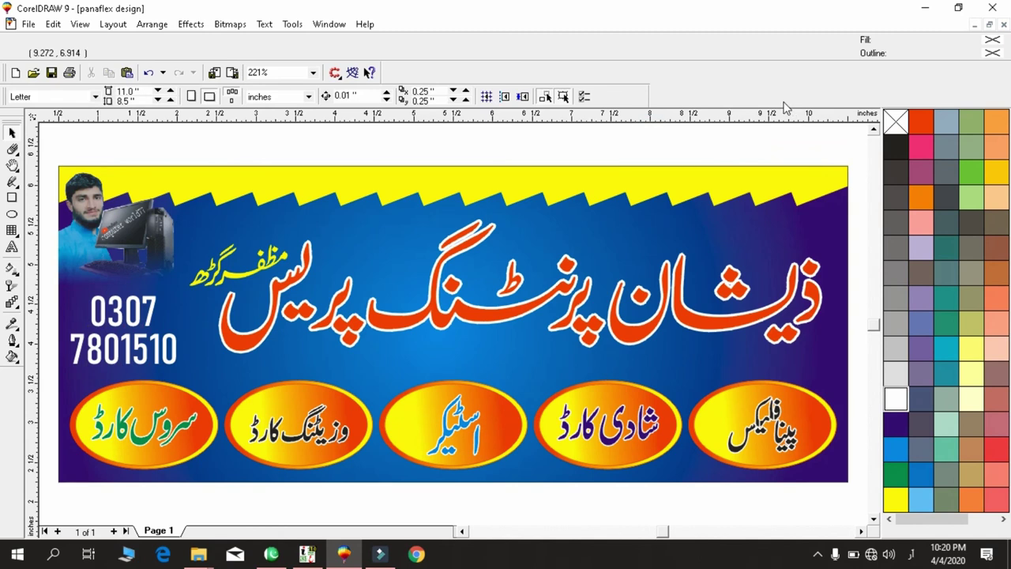
key(ctrl+F11)
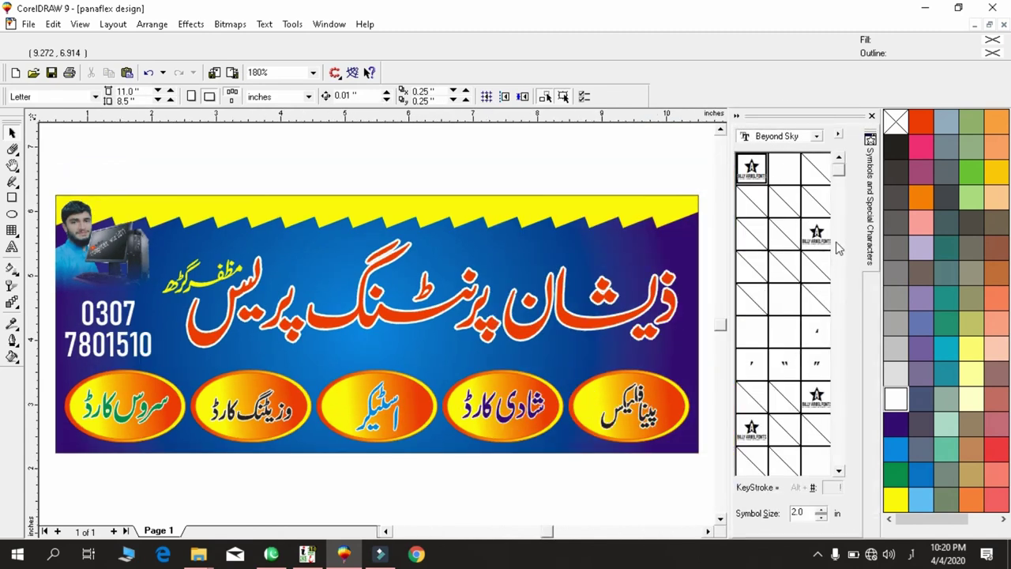
Pick the A Love of Thunder symbol font and drag its asterisk onto the banner above the ovals.
drag(840, 172, 844, 152)
click(816, 136)
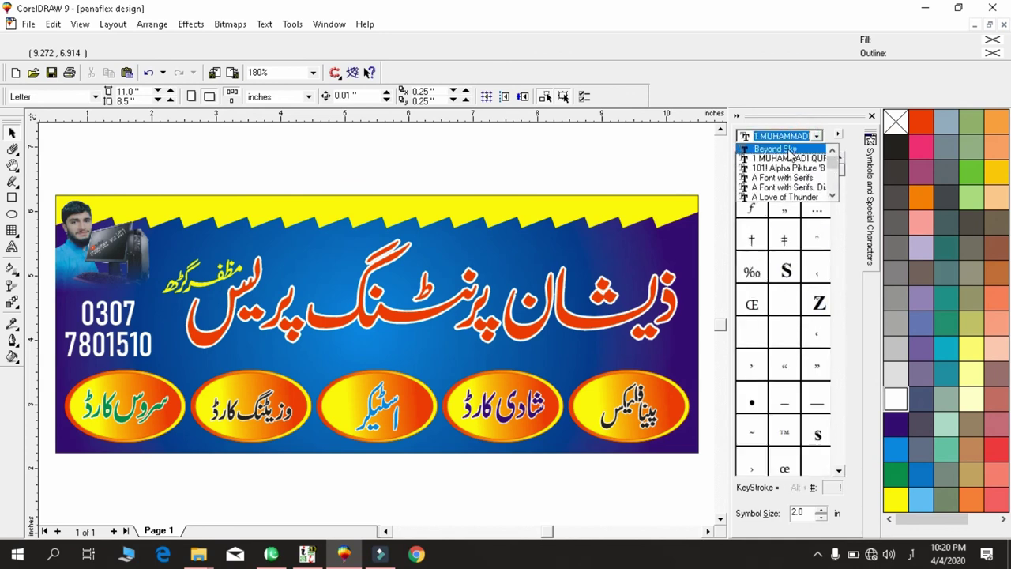
key(Down)
key(Down)
key(Down)
key(Down)
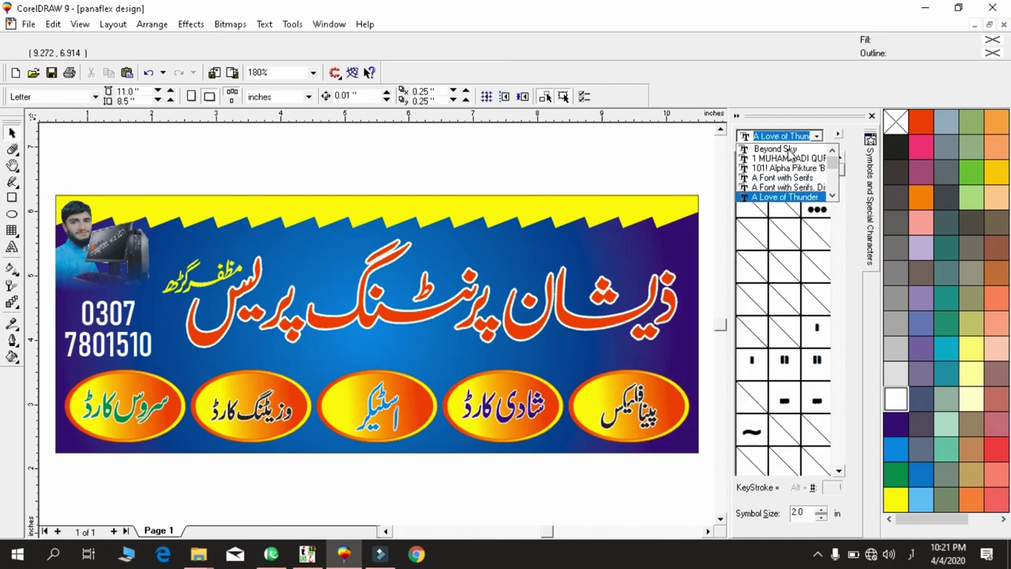
key(Down)
key(Down)
key(Up)
key(Up)
key(Up)
key(Up)
key(Up)
key(Up)
key(Up)
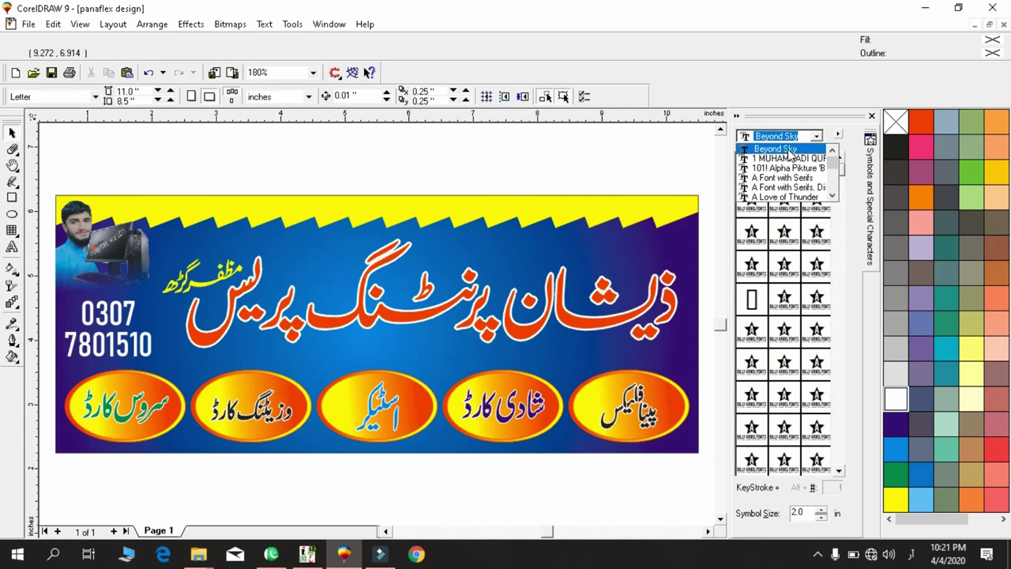
key(Down)
key(Down)
key(Down)
key(Down)
key(Down)
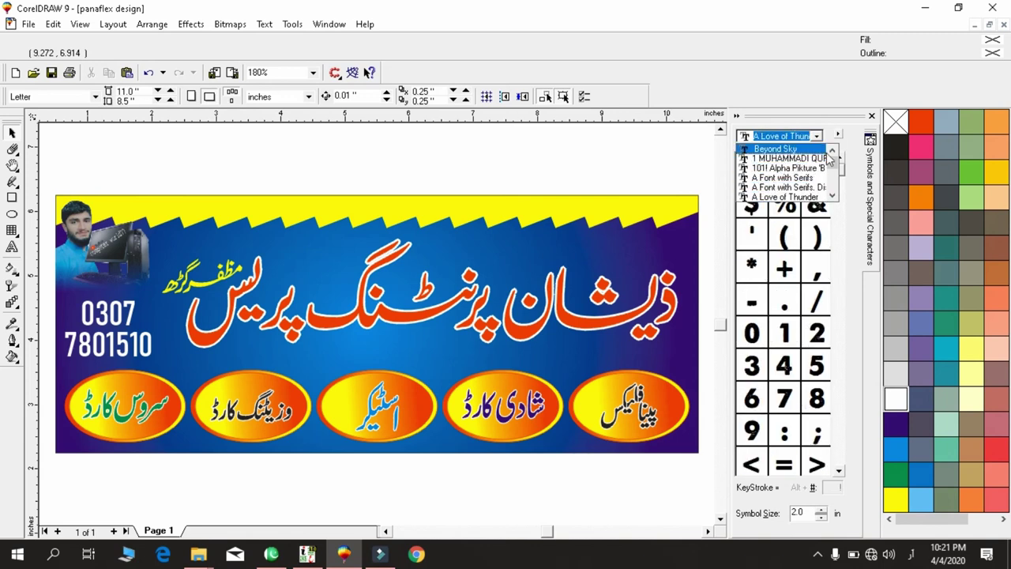
click(754, 267)
drag(752, 266, 585, 335)
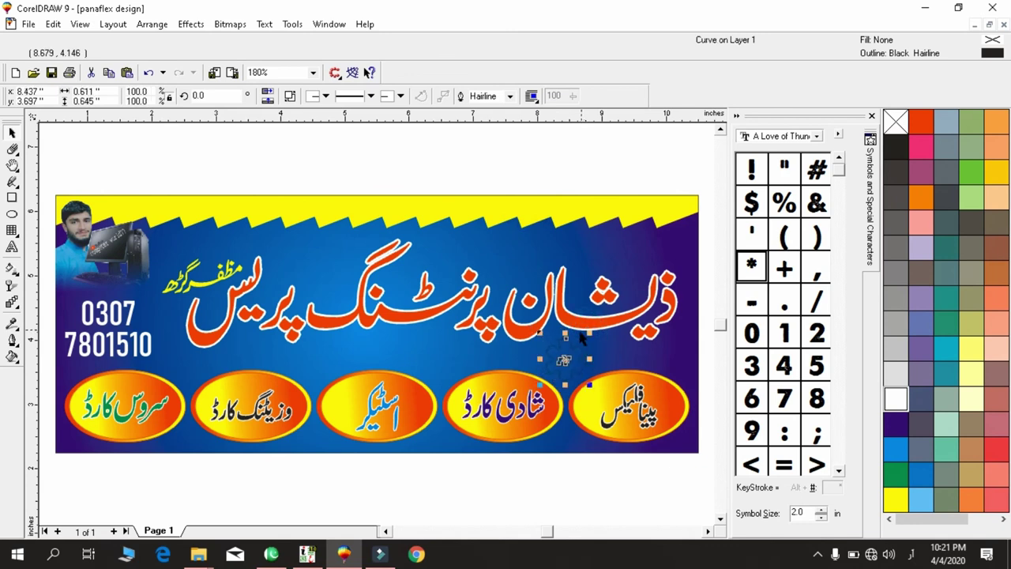
Give the asterisk yellow fill and outline, shrink it, and pair it with a copy below.
click(896, 499)
right_click(896, 498)
drag(588, 335, 573, 435)
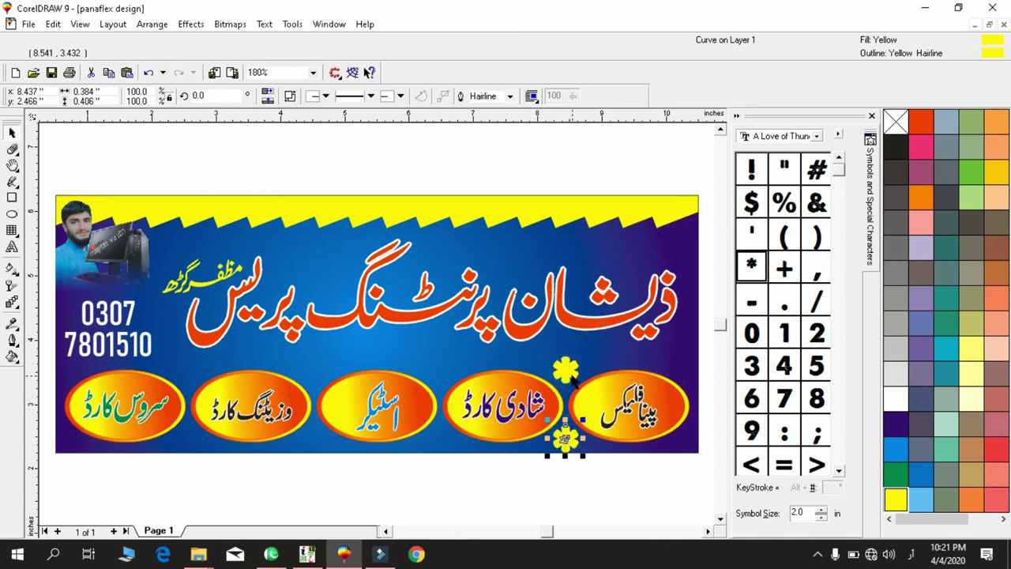
shift+click(567, 435)
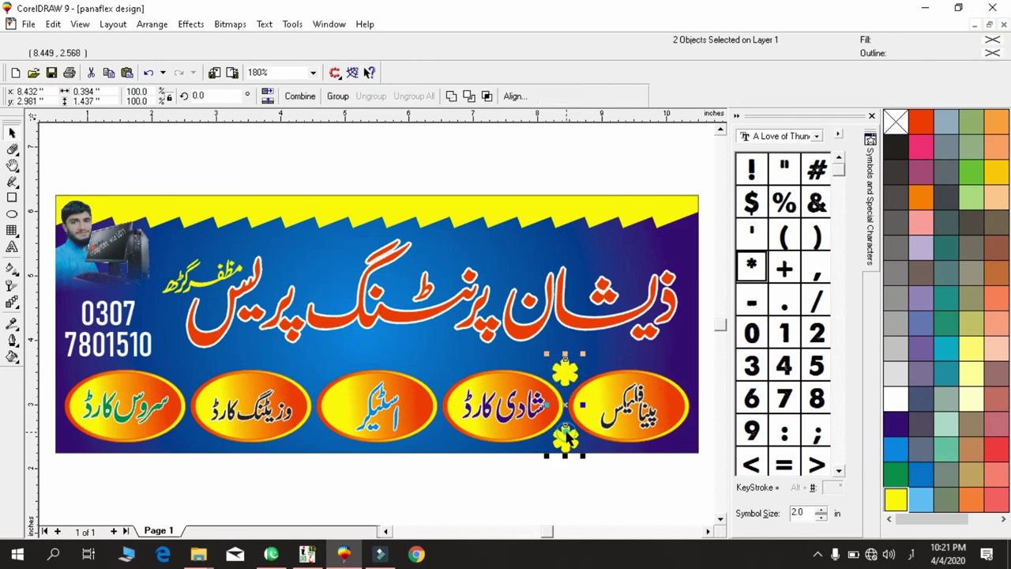
Copy the star pair to each remaining oval gap and nudge the pairs into place.
drag(566, 406, 443, 409)
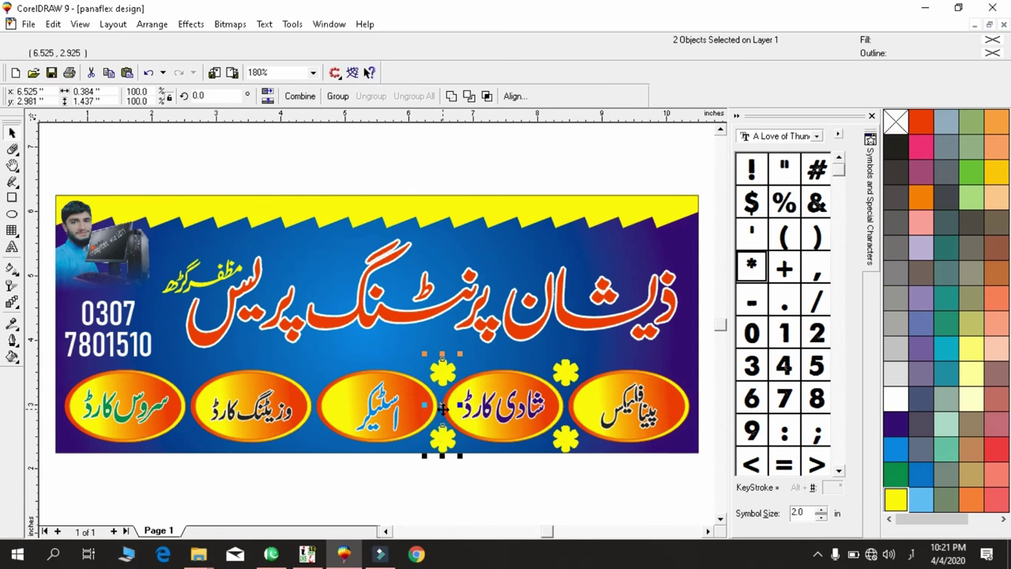
key(ctrl+r)
key(ctrl+r)
drag(224, 344, 150, 471)
key(Left)
key(Left)
drag(290, 353, 351, 469)
key(Left)
click(330, 222)
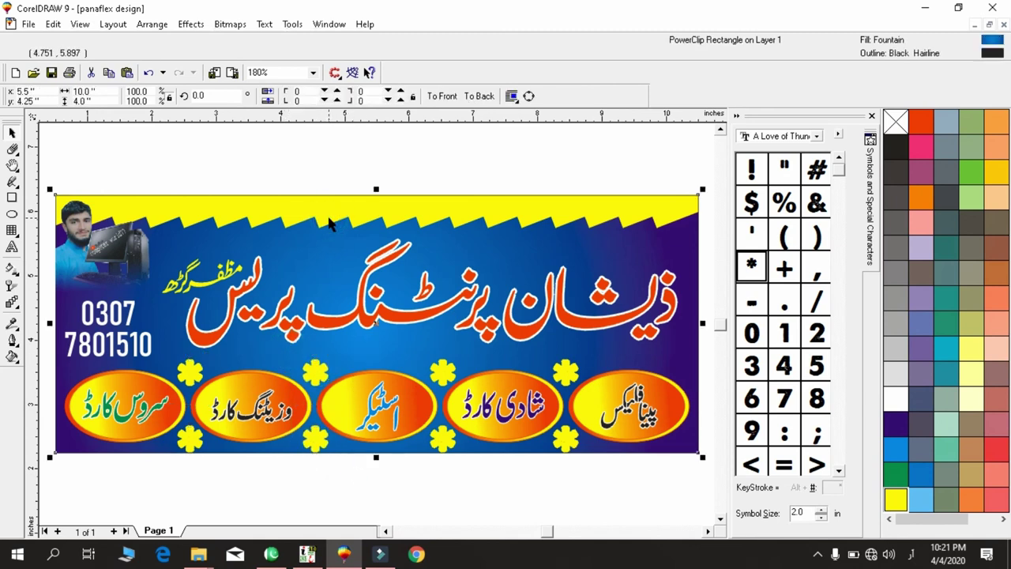
click(871, 115)
key(shift+F2)
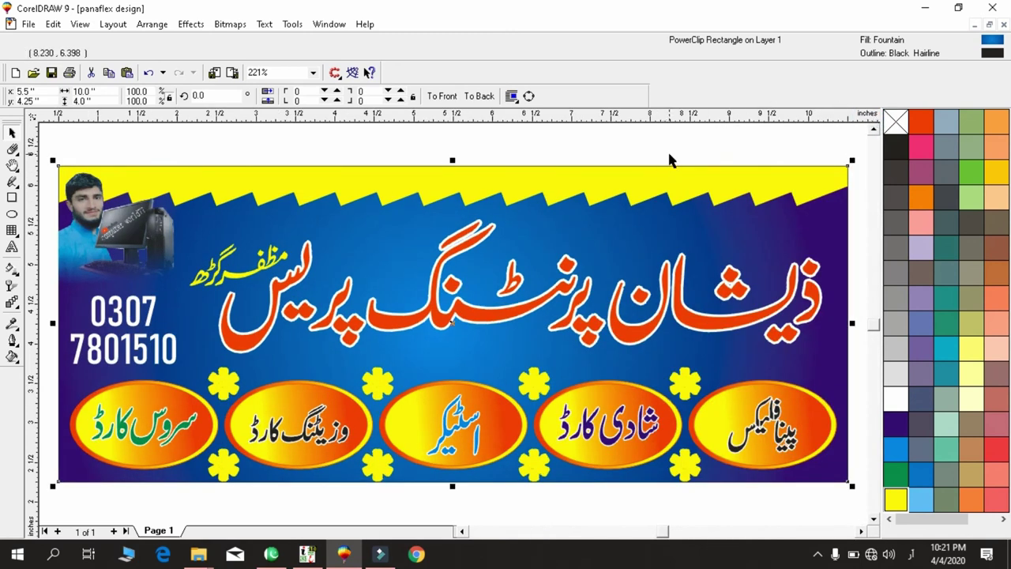
Select all the banner objects, zoom to fit them, and save the design.
key(F3)
key(F3)
key(F3)
drag(323, 243, 631, 401)
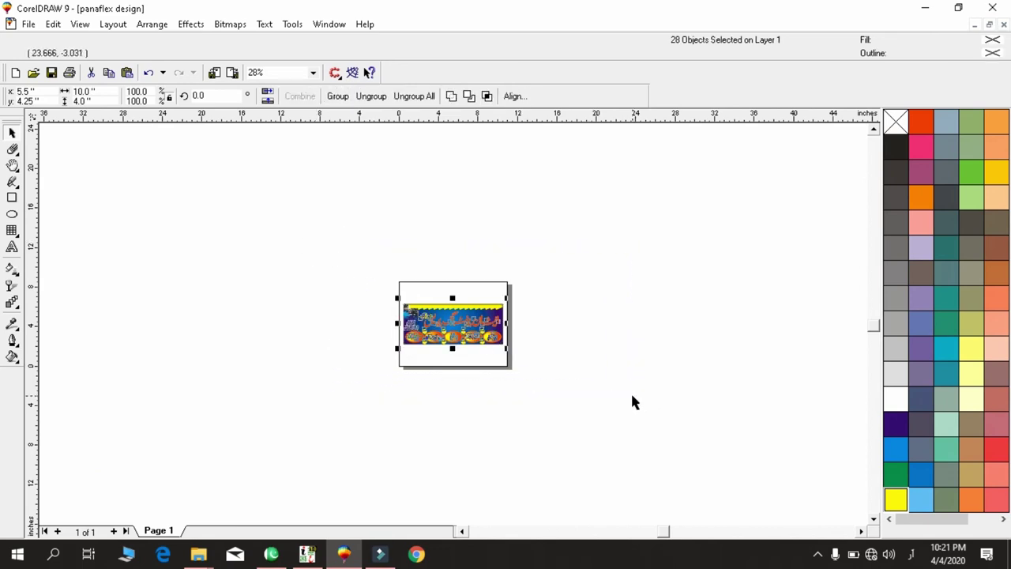
key(shift+F2)
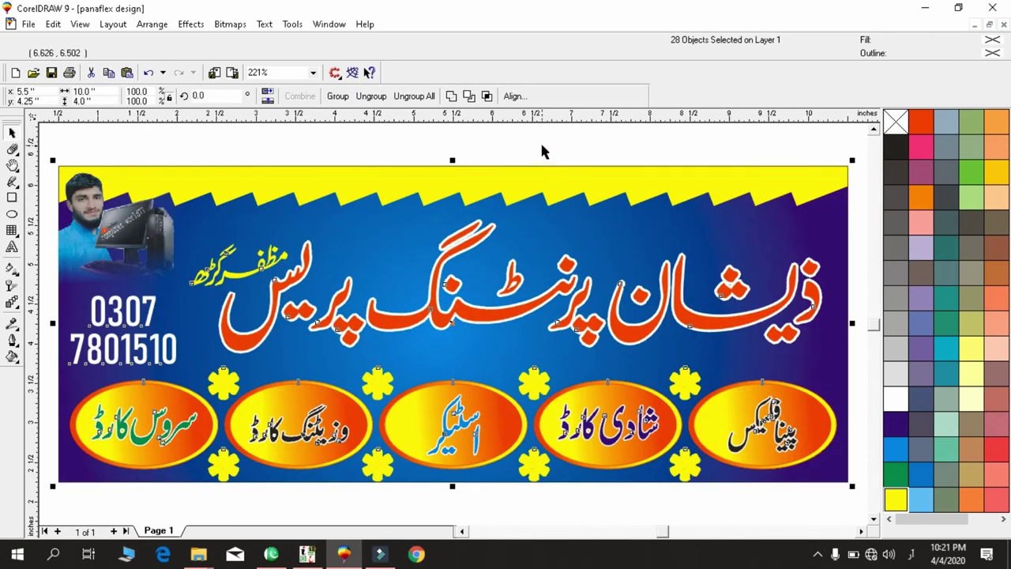
key(F3)
key(F3)
key(F3)
key(F3)
key(shift+F2)
key(ctrl+s)
click(509, 192)
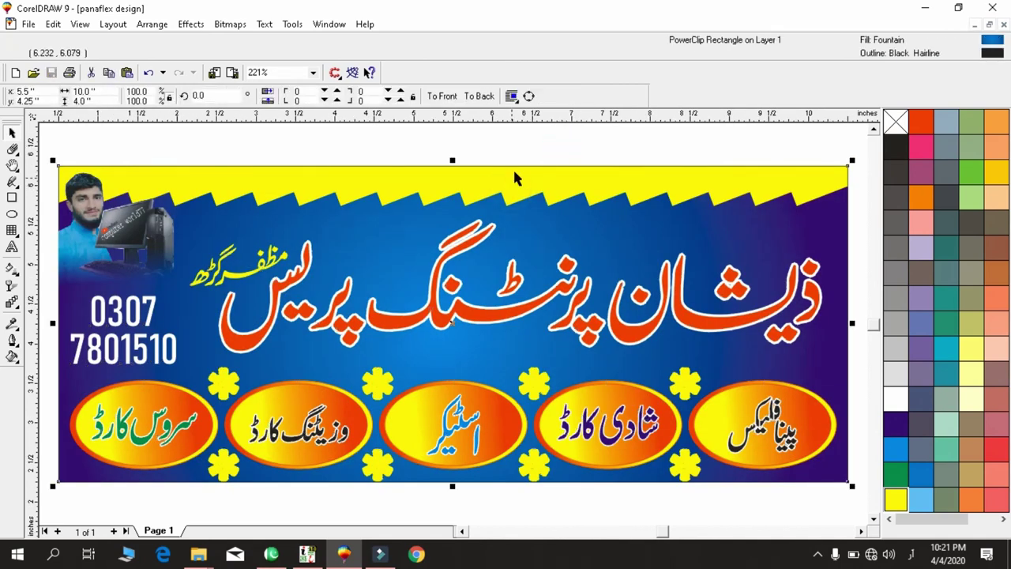